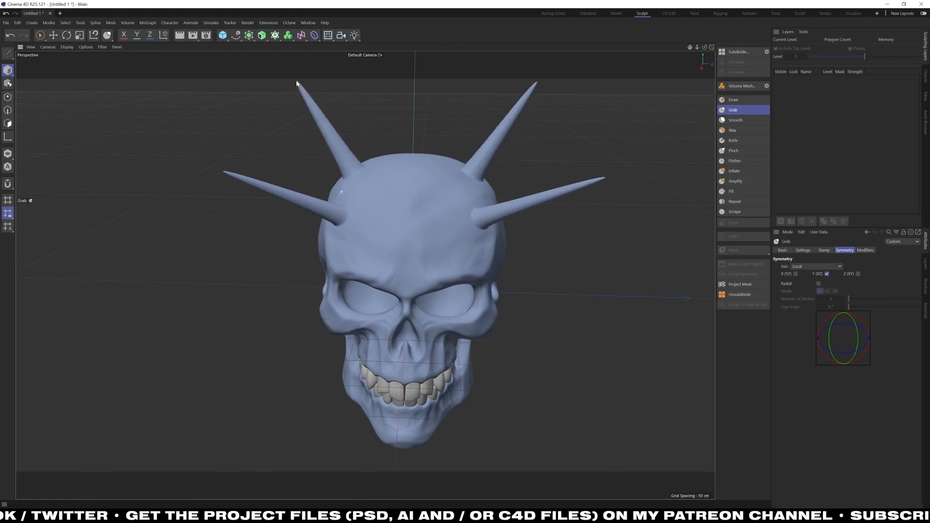
Step: Pull more mirrored spikes out of the skull's top, sides and back, plus a central front horn, using the Grab brush
left_click_drag(297, 84, 217, 193)
left_click_drag(290, 227, 384, 259)
left_click_drag(439, 248, 391, 194)
left_click_drag(422, 144, 315, 131)
key("ctrl+z")
left_click_drag(440, 129, 446, 263)
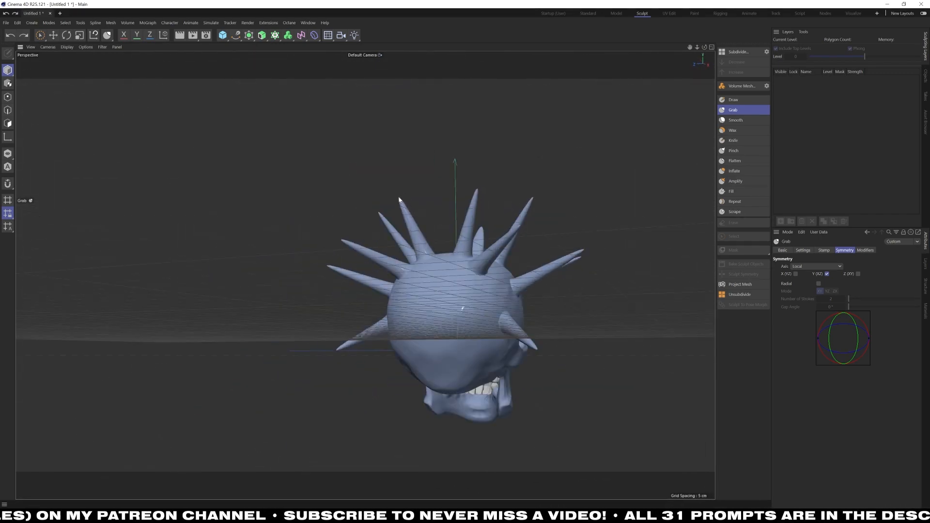
mouse_move(400, 200)
left_mouse_down()
mouse_move(372, 168)
mouse_move(391, 211)
left_mouse_up()
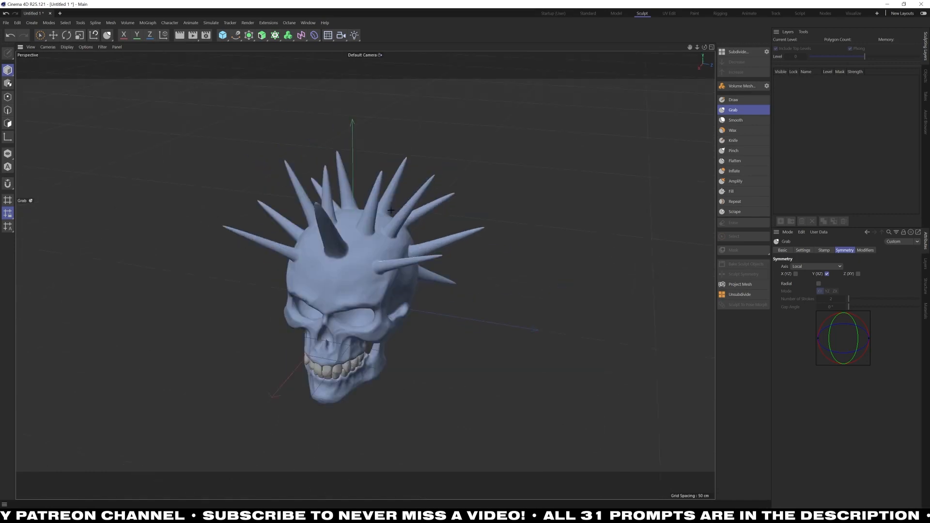
mouse_move(405, 248)
left_mouse_down()
mouse_move(431, 281)
mouse_move(389, 294)
mouse_move(429, 326)
mouse_move(415, 372)
mouse_move(388, 382)
mouse_move(319, 375)
left_mouse_up()
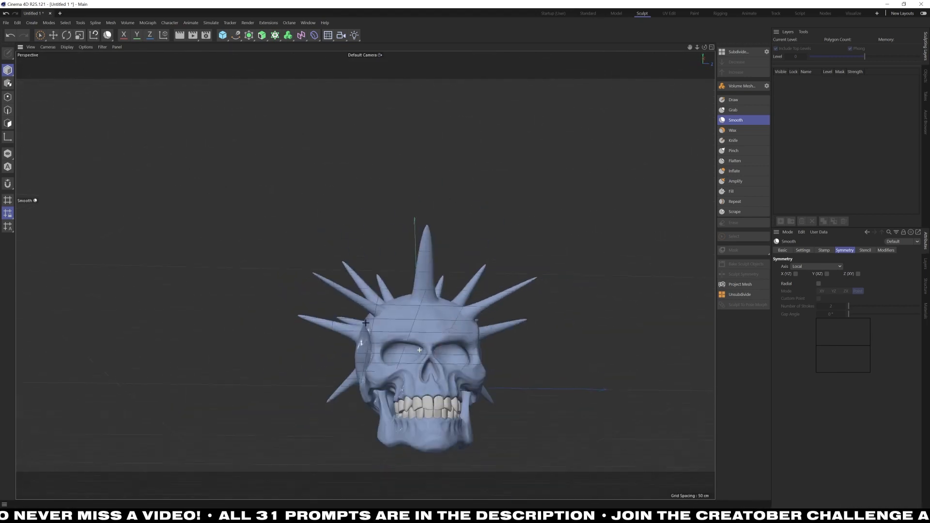
Step: Work on the skull's central horn with the Amplify, Pinch and Inflate sculpting brushes
left_click(735, 181)
left_click_drag(419, 280, 434, 347)
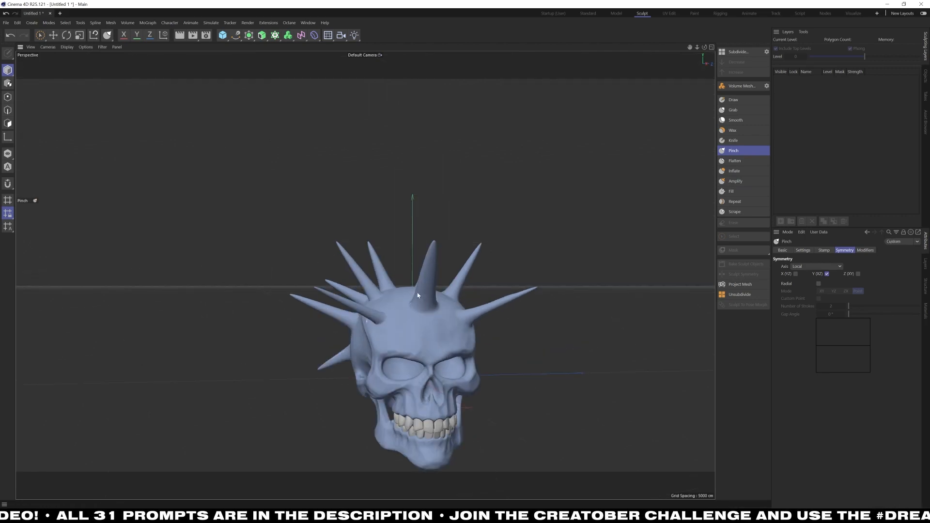
scroll(417, 294, "up", 3)
left_click_drag(427, 313, 499, 244)
left_click(802, 250)
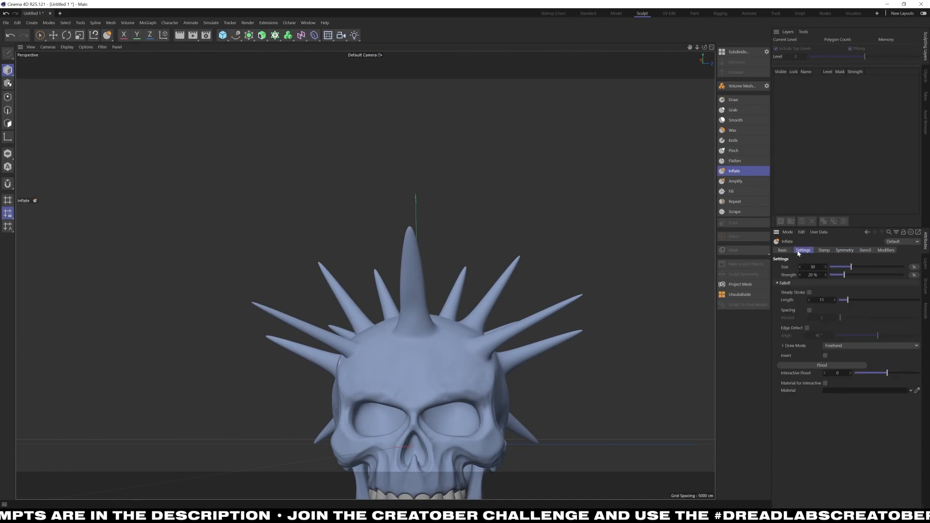
Step: Flatten the central horn's surface using the Flatten brush at about 59% strength
left_click(734, 160)
left_click_drag(845, 275, 874, 276)
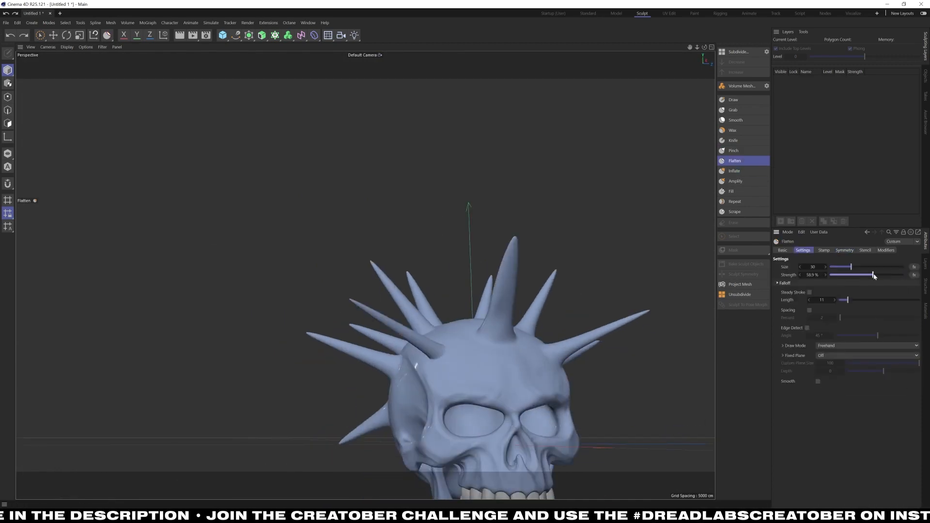
left_click_drag(499, 282, 436, 212)
Step: Build up and reshape the central horn using the Wax brush at 100% strength
left_click(732, 130)
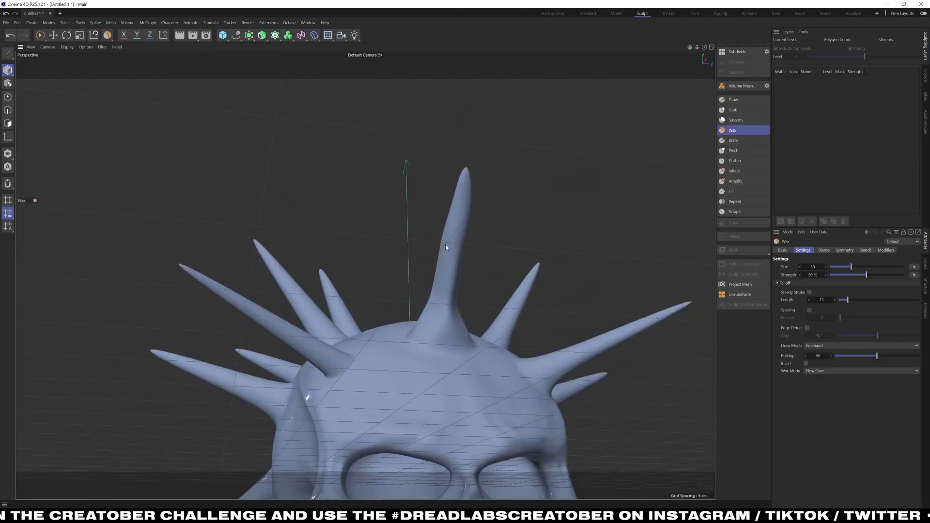
mouse_move(440, 287)
left_mouse_down()
mouse_move(455, 207)
mouse_move(465, 206)
left_mouse_up()
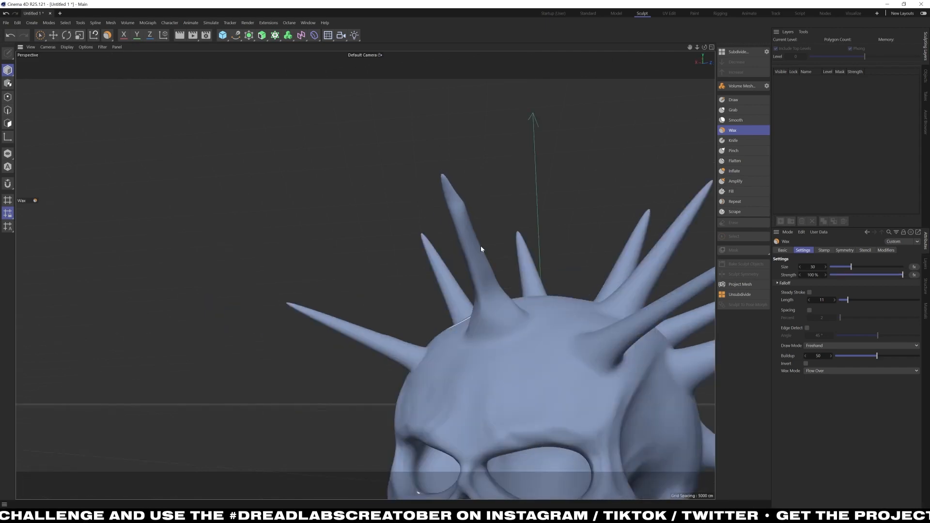
scroll(451, 197, "down", 10)
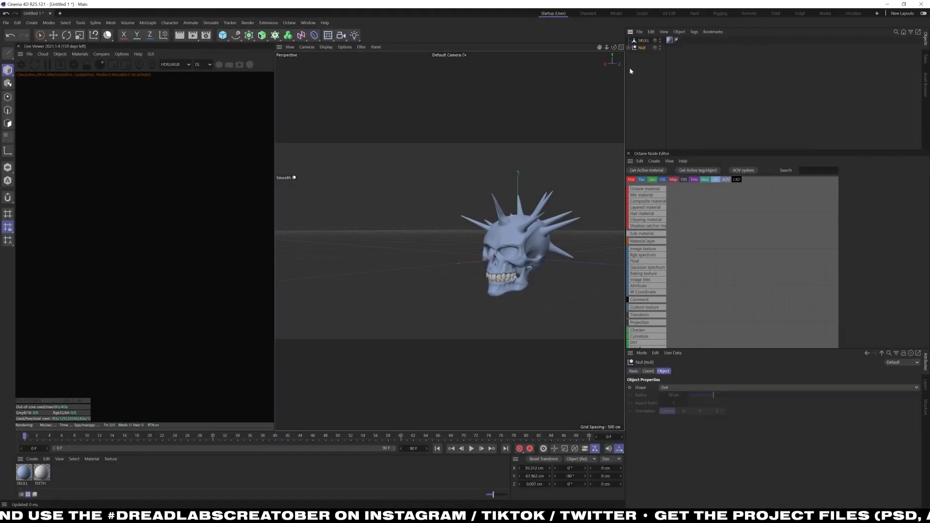
Step: Move the jaw null's axis to the jaw joint at the rear of the mouth in the front view
key("F5")
key("9")
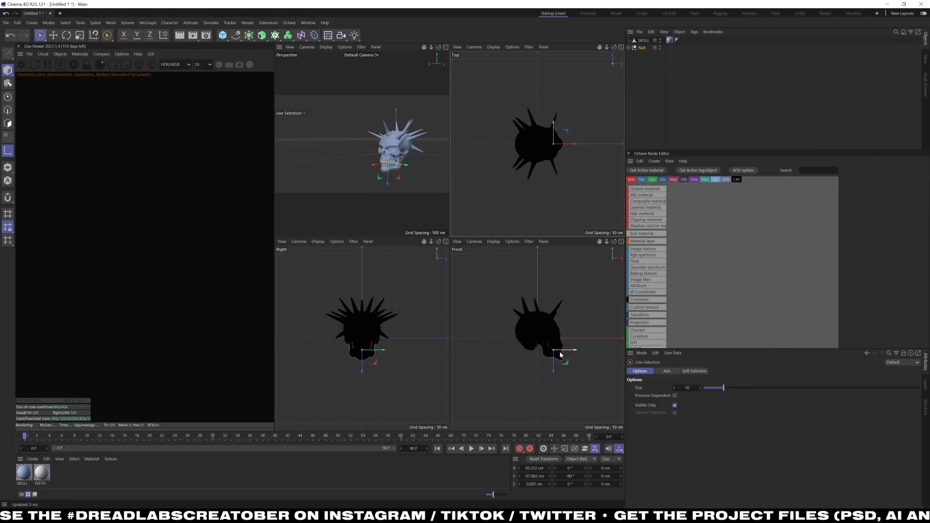
scroll(531, 368, "up", 5)
key("r")
key("l")
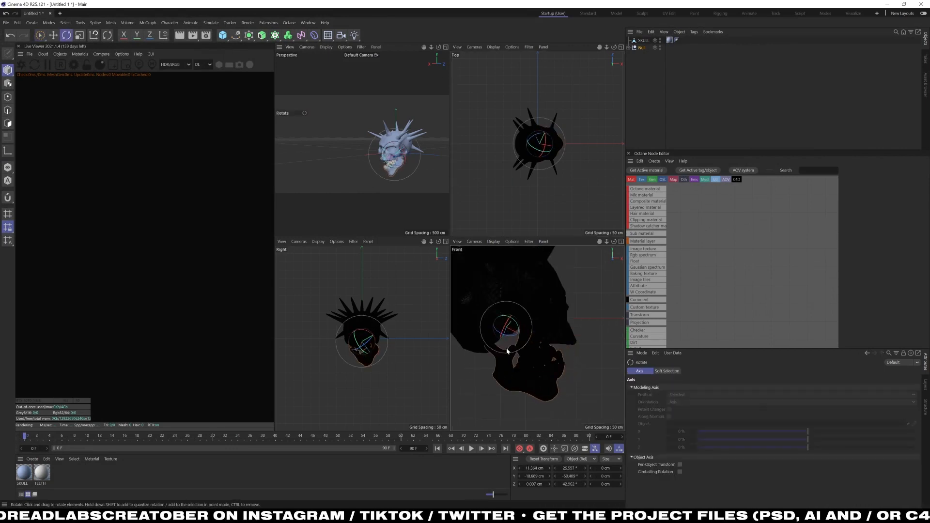
Step: Move the first set of upper teeth, TEETH 1 UP LEFT through TEETH 6 UP LEFT, out of the jaw null
left_click(629, 47)
left_click(632, 62)
left_click(652, 70)
left_click(656, 105, "shift")
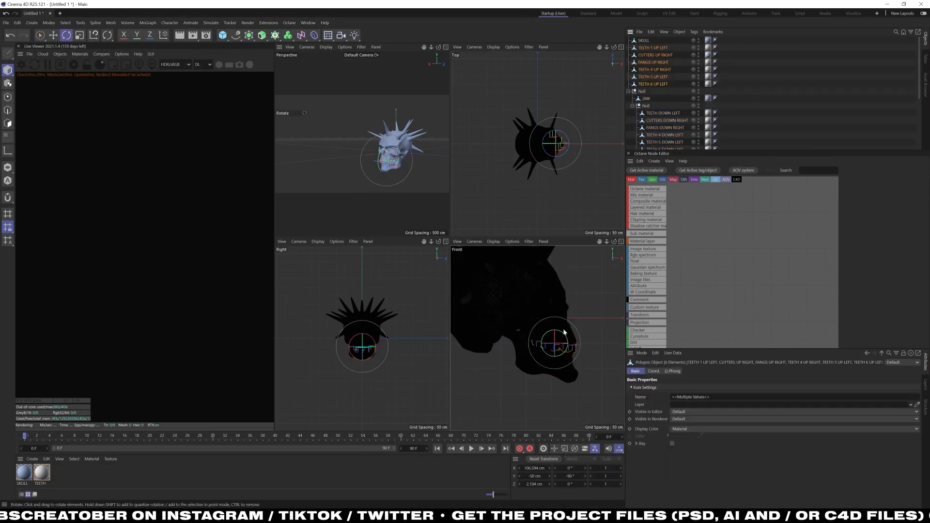
Step: Move the remaining upper teeth, starting with FANGS UP LEFT, out of the jaw hierarchy to the top level
scroll(655, 111, "down", 5)
left_click(654, 113)
left_click(656, 145, "shift")
scroll(659, 121, "up", 5)
left_click(895, 31)
scroll(645, 58, "down", 4)
scroll(645, 97, "up", 4)
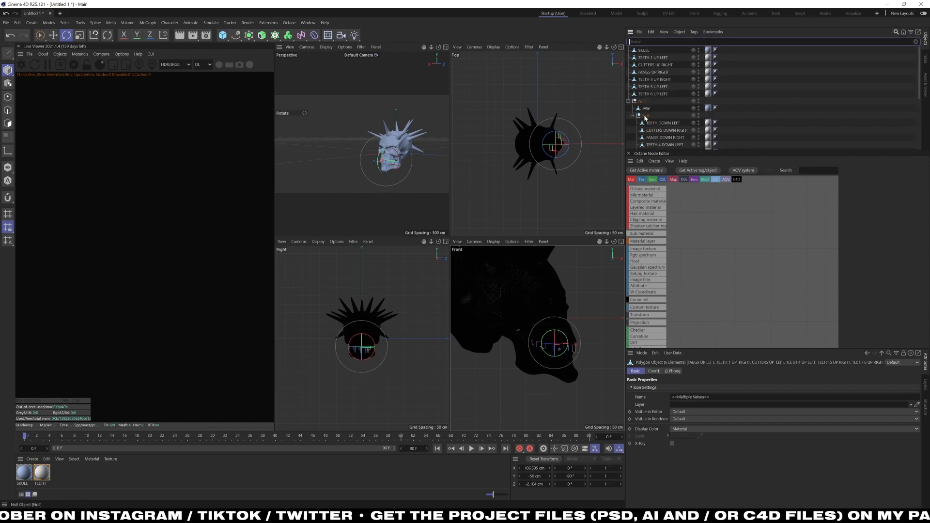
Step: Group all upper teeth objects under a new null of their own
scroll(644, 117, "down", 3)
mouse_move(654, 111)
left_mouse_down()
mouse_move(660, 64)
mouse_move(655, 97)
left_mouse_up()
key("alt+g")
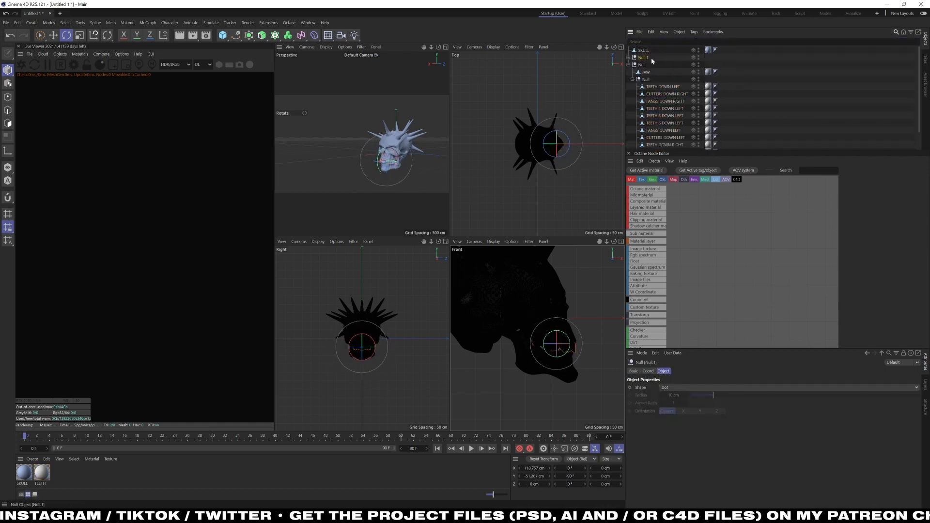
Step: Rotate the jaw null downward to open the mouth, and group the complete skull under one null
left_click(642, 65)
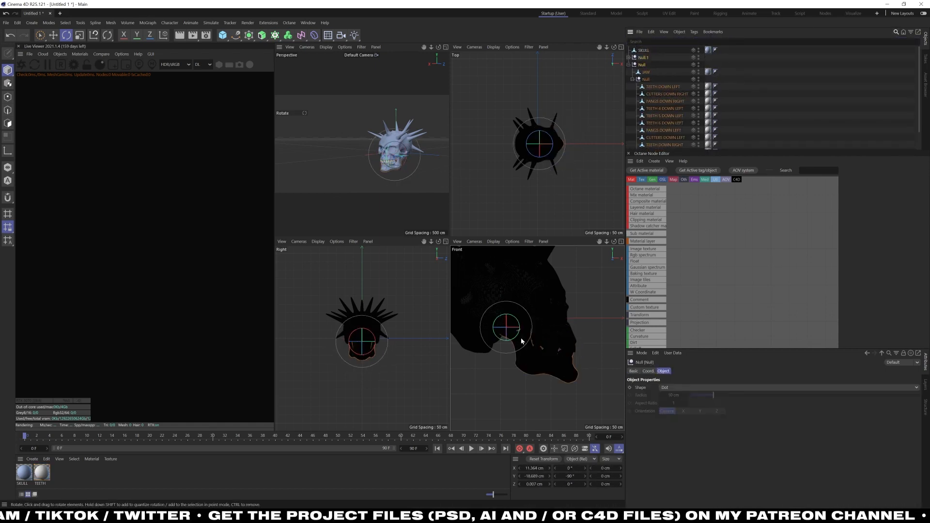
left_click_drag(519, 336, 521, 323)
key("ctrl+a")
key("alt+g")
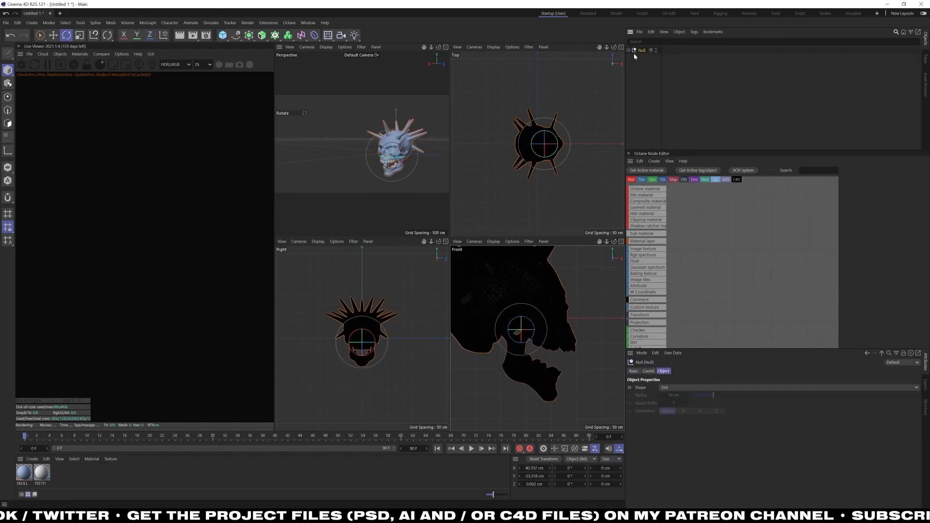
Step: Name the group Skull and save the project as 17 - Skull.c4d in a new folder 17 - Church inside Creatober 2023
middle_click(420, 131)
key("ctrl+s")
left_click(41, 179)
key("ctrl+shift+n")
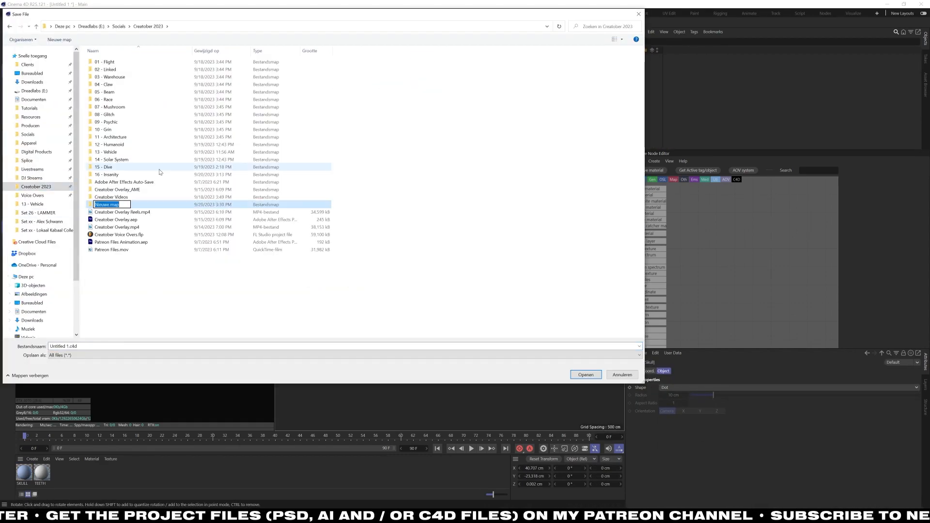
type("17 - Church")
key("Return")
key("Return")
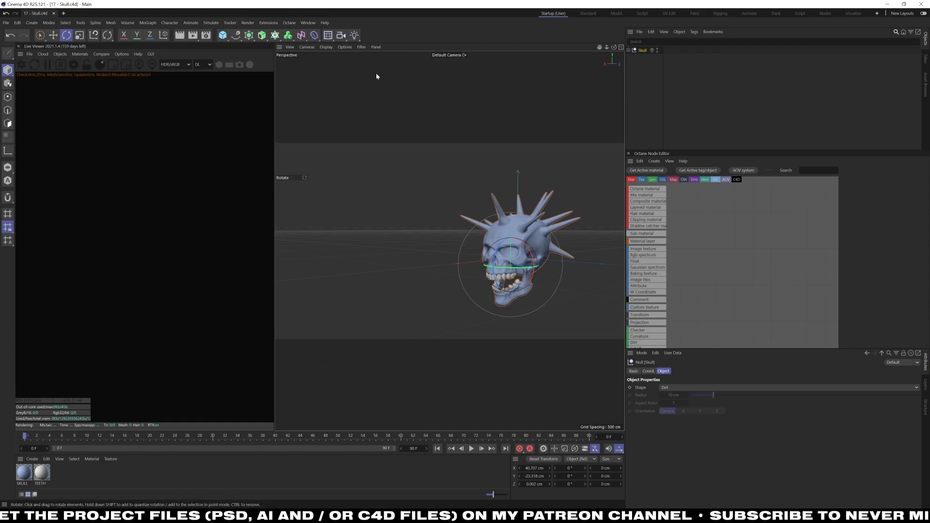
Step: Switch the render output to a portrait format and add a camera with its position and rotation reset to 0
key("ctrl+b")
left_click(256, 46)
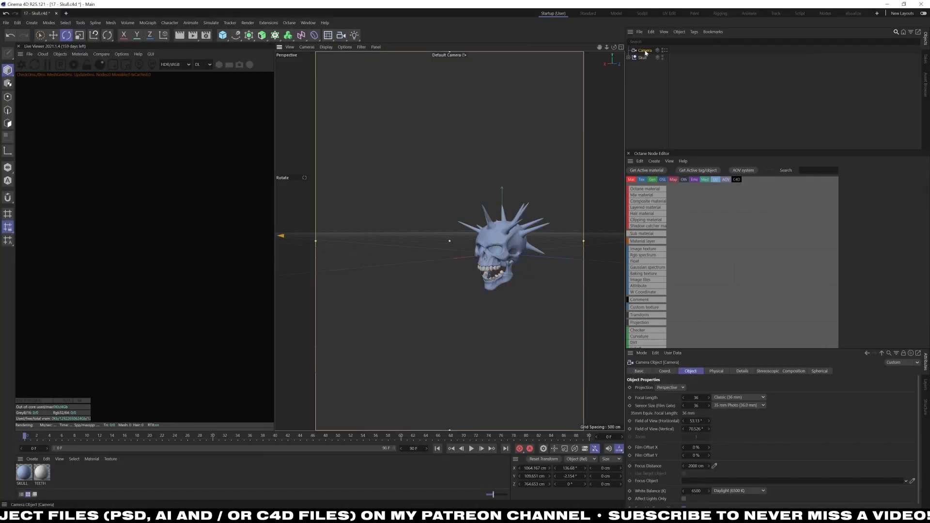
right_click(636, 388)
left_click(658, 426)
right_click(685, 390)
left_click(706, 426)
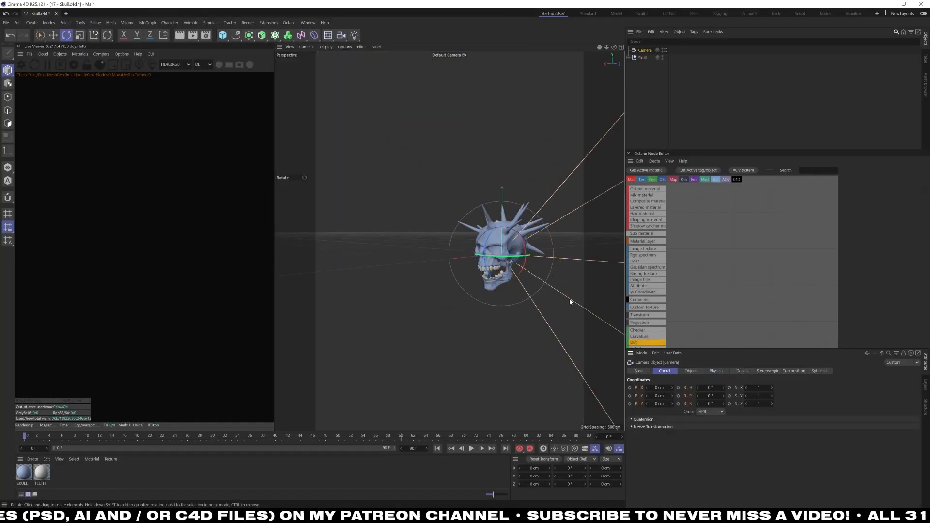
Step: Place the camera at X 615 cm with a 90° heading facing the skull, and look through it
left_click_drag(672, 403, 694, 395)
left_click(665, 50)
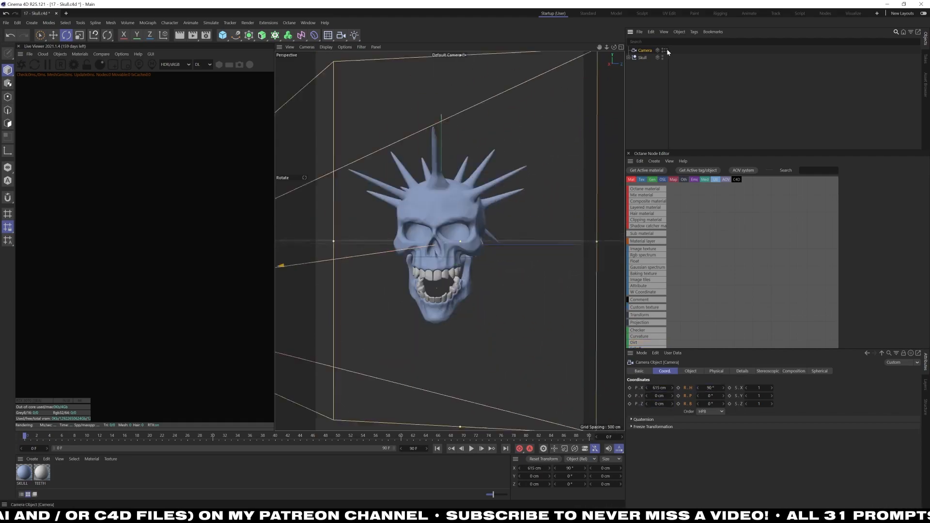
Step: Switch to Photoshop, place the cathedral photo and scale it to 3508 px wide, aligned with the canvas's lower edge
left_click(644, 120)
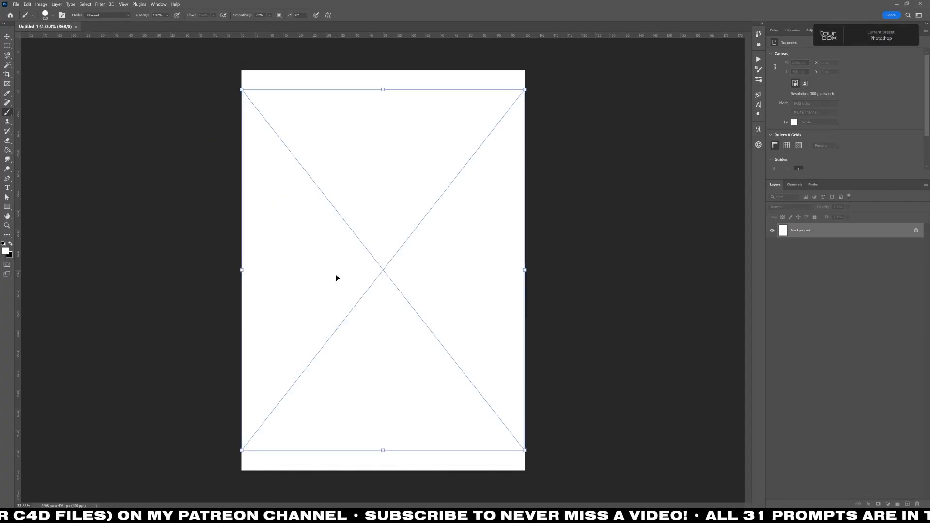
key("Return")
key("ctrl+t")
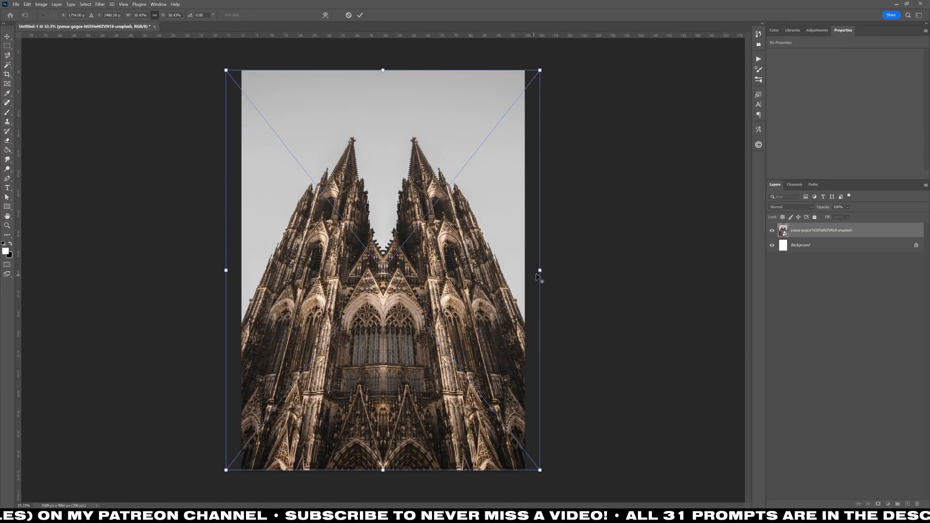
left_click_drag(540, 272, 491, 291)
key("Return")
Step: Mask the sky out of the cathedral photo using a sky selection and delete the white Background layer
left_click(84, 4)
left_click(107, 86)
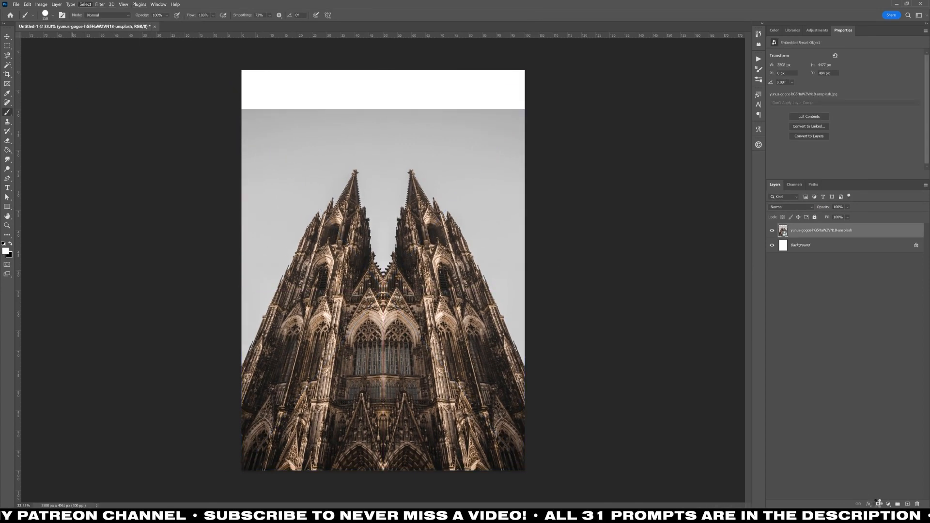
left_click(878, 503)
left_click(812, 248)
key("Delete")
Step: Export the cutout as a PNG named 17 - Church Transparent in the 17 - Church folder
key("ctrl+alt+shift+w")
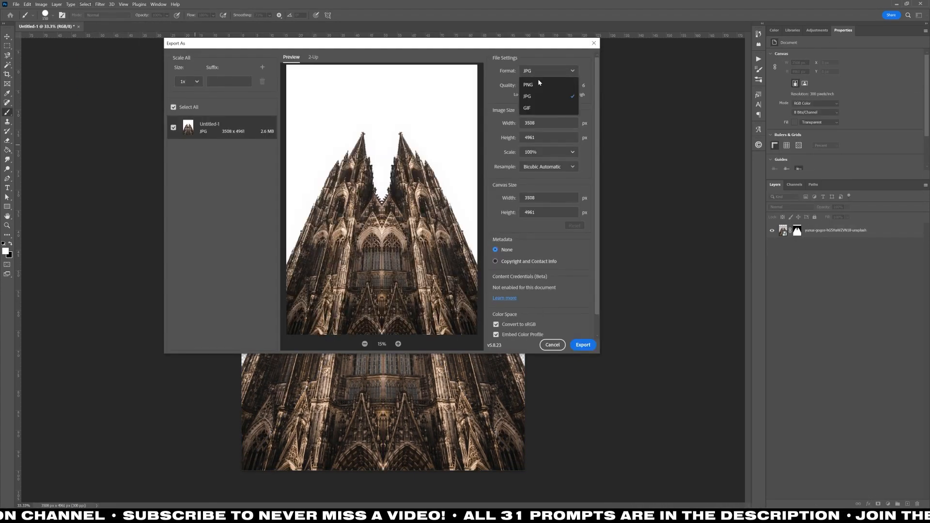
left_click(583, 345)
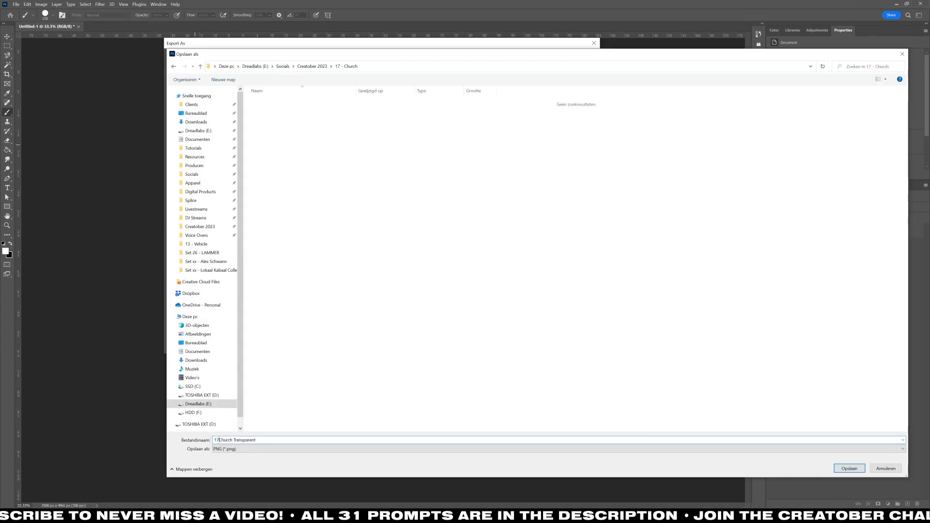
key("Return")
Step: Switch to Cinema 4D, add a Foreground object and create a new standard material
left_click(167, 482)
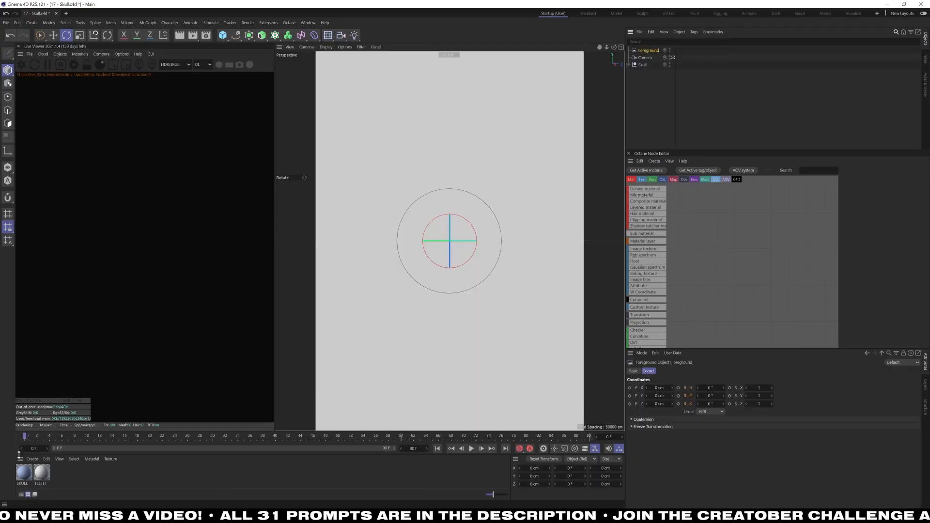
left_click(31, 458)
left_click(46, 396)
double_click(24, 472)
Step: Load 17 - Church Transparent.png as the new material's color texture
left_click(194, 312)
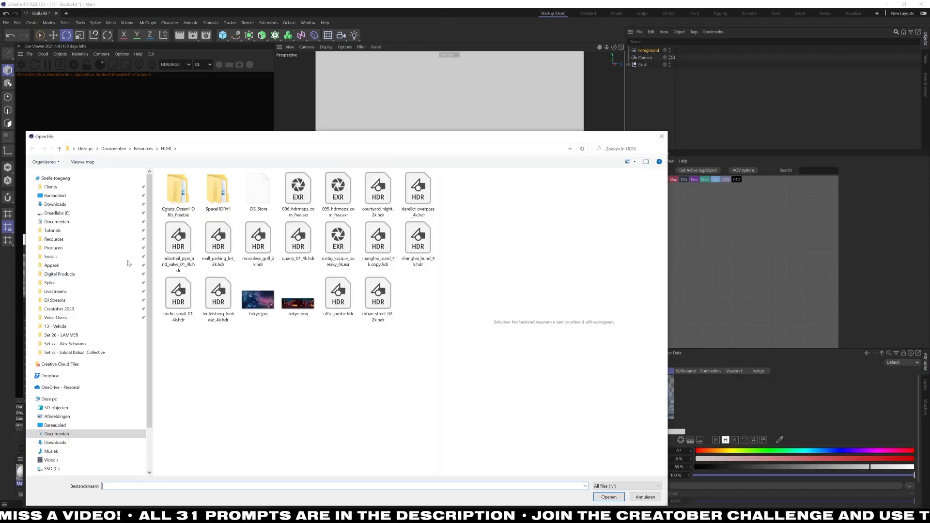
left_click(89, 309)
double_click(257, 295)
double_click(178, 193)
left_click(109, 321)
left_click(135, 148)
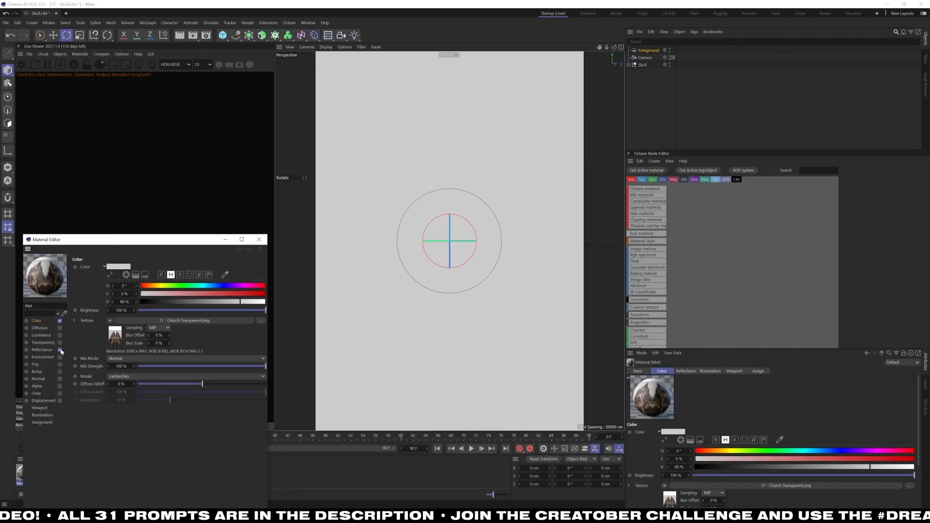
Step: Disable the material's Reflectance and enable Alpha with 17 - Church Transparent.png as its texture
left_click(61, 351)
left_click(61, 386)
left_click(194, 312)
key("Escape")
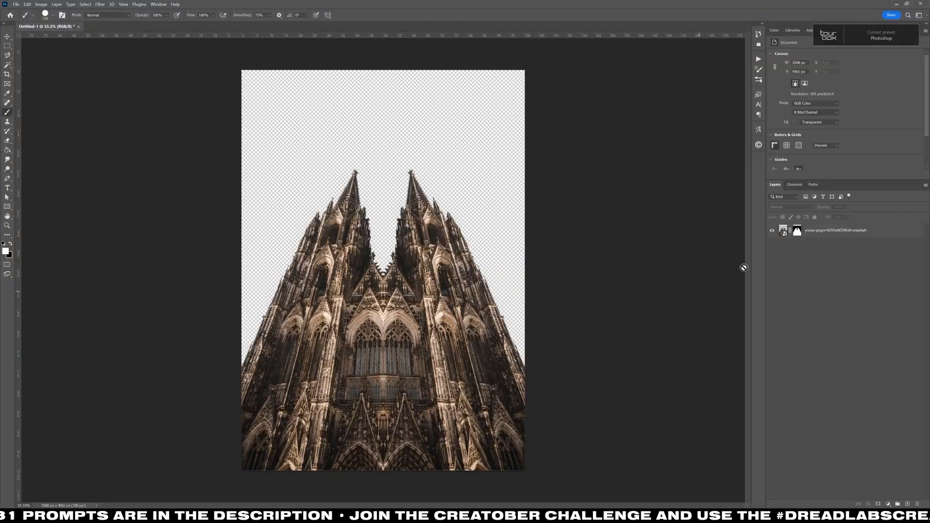
Step: Switch to Photoshop and tighten the cathedral layer mask's edges with a Levels adjustment
left_click(797, 230)
key("ctrl+l")
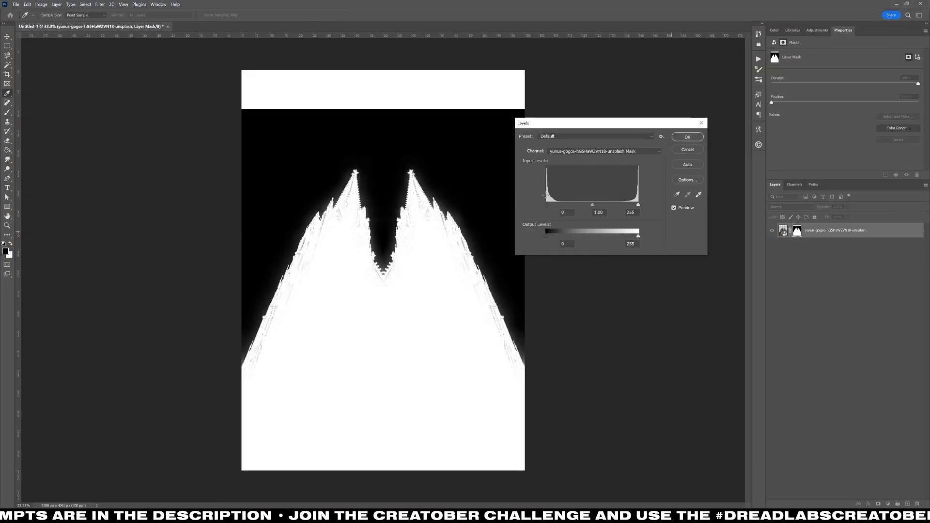
left_click(687, 137)
Step: Export the cutout again over 17 - Church Transparent.png and reload the image in the Cinema 4D church material
key("ctrl+alt+shift+w")
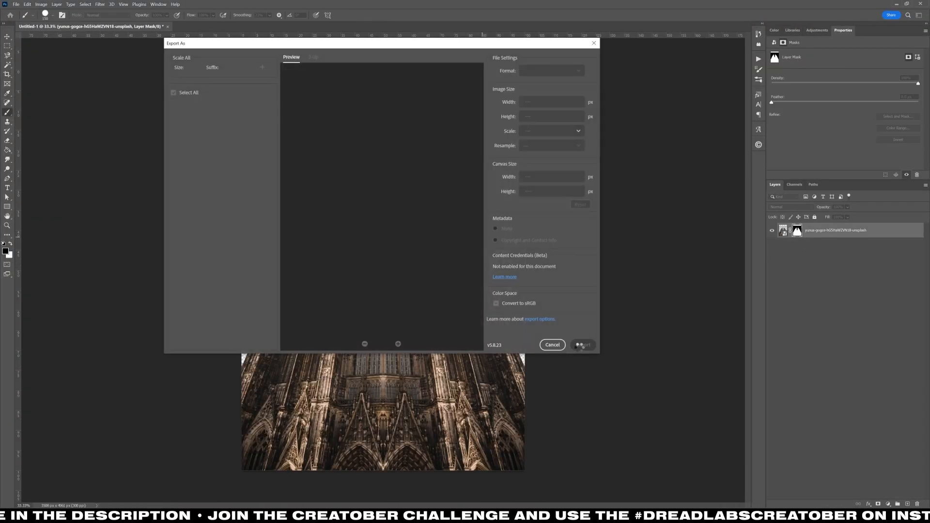
left_click(583, 345)
double_click(268, 114)
left_click(481, 269)
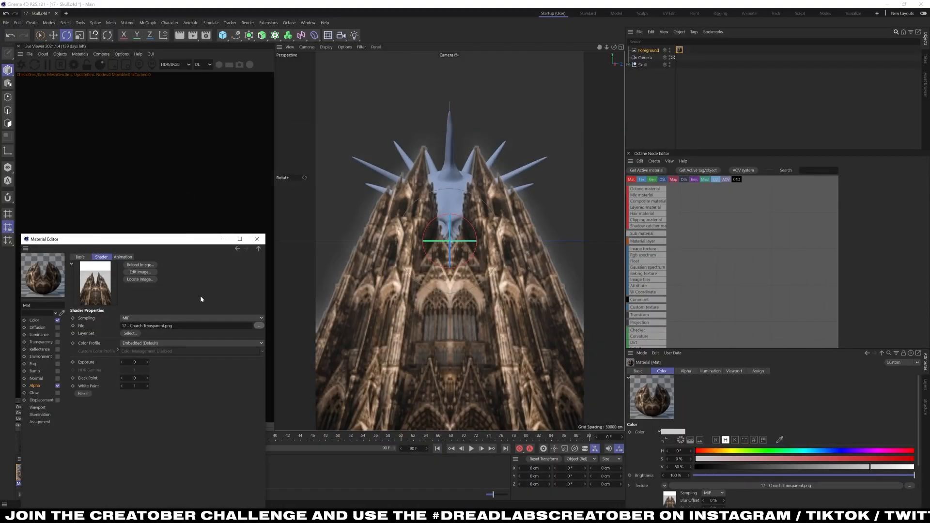
left_click(256, 239)
Step: Lower the camera and pitch it upward so the skull is seen from below, above the cathedral towers
left_click(645, 57)
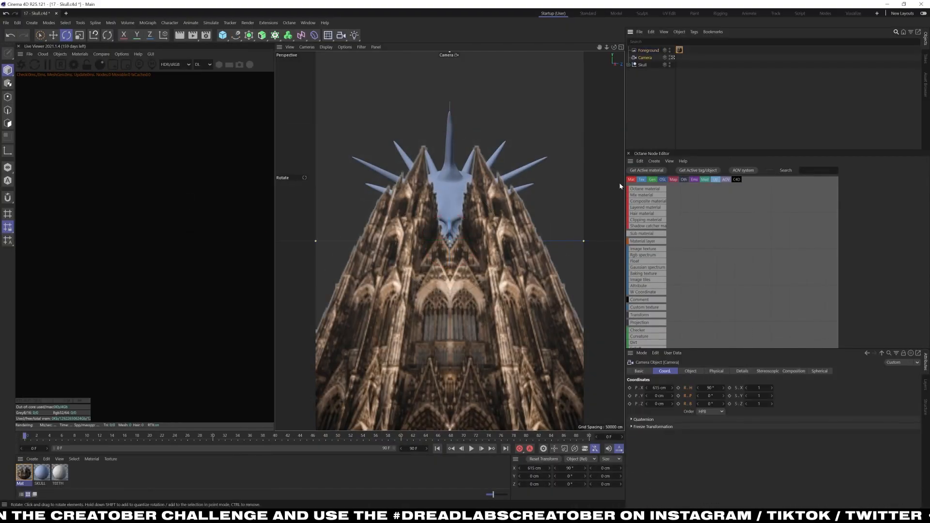
left_click_drag(658, 396, 647, 396)
left_click_drag(722, 396, 731, 396)
mouse_move(672, 395)
left_mouse_down()
mouse_move(663, 396)
mouse_move(671, 390)
left_mouse_up()
left_click_drag(672, 388, 660, 420)
Step: Scale and reposition the skull so its open mouth sits between and above the cathedral towers
left_click(642, 65)
key("t")
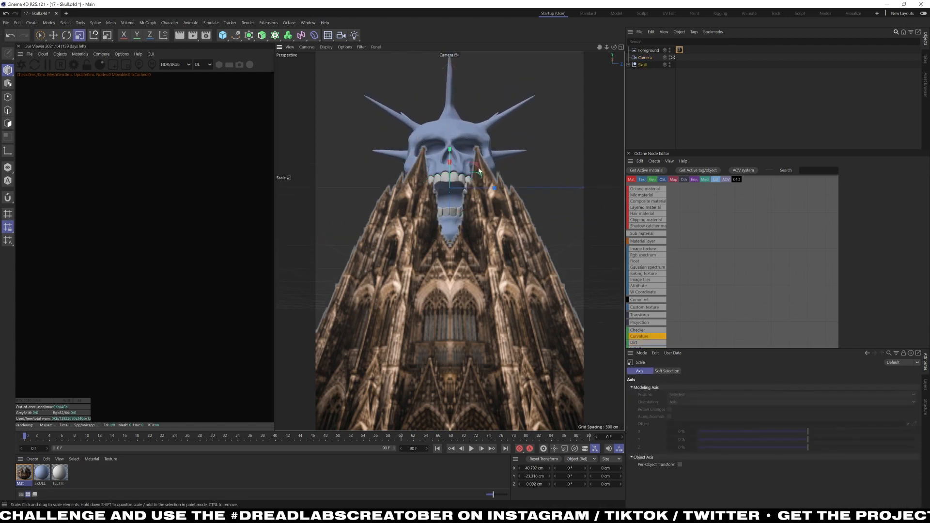
left_click_drag(503, 162, 532, 162)
key("e")
mouse_move(450, 165)
left_mouse_down()
mouse_move(450, 191)
mouse_move(450, 164)
left_mouse_up()
Step: Hide the Foreground cathedral plane so only the skull is displayed and rendered
left_click(669, 51, "alt")
left_click(670, 50, "alt")
left_click(308, 138)
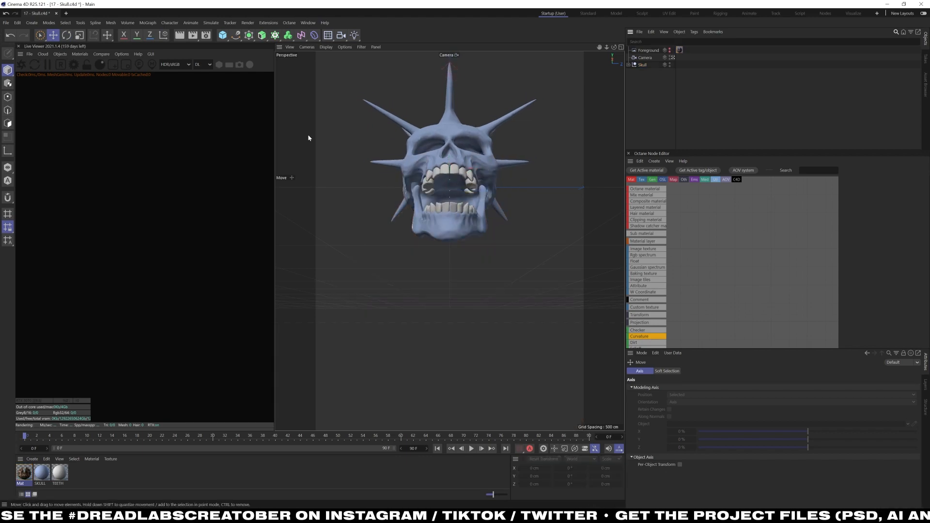
Step: Choose the image format for saved renders in the render settings and check the output settings
left_click(207, 36)
left_click(228, 67)
left_click(351, 81)
left_click(350, 134)
left_click(231, 58)
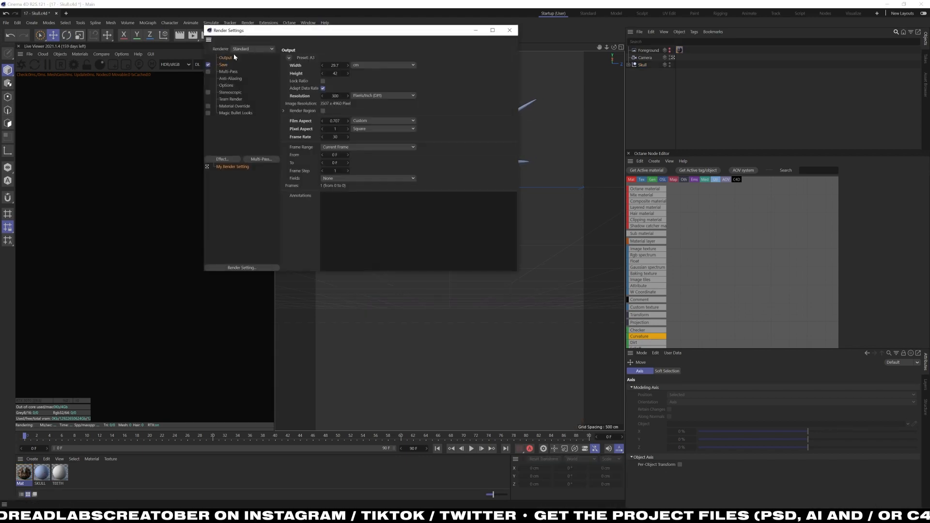
left_click(510, 31)
Step: Change the SKULL material's colour to pure white with 0% saturation and 100% value
double_click(41, 473)
left_click_drag(178, 300, 281, 300)
left_click_drag(207, 294, 154, 292)
left_click(275, 238)
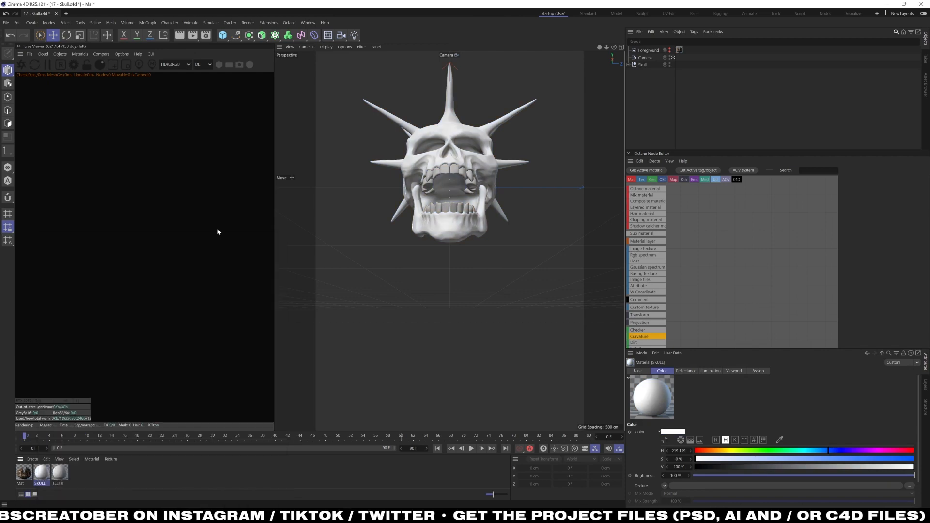
Step: Render the white skull in the Picture Viewer and save the image as 17 - Skull.png
key("alt+r")
left_click(180, 36)
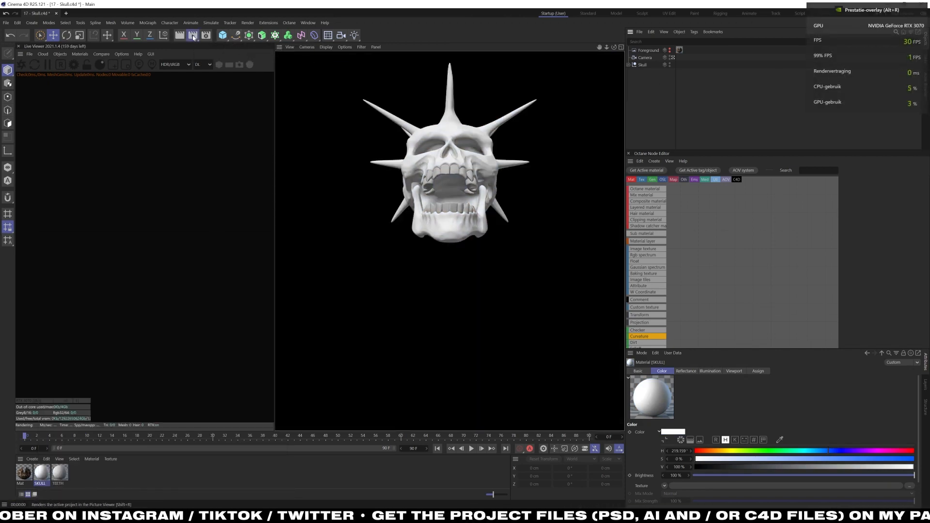
left_click(194, 38)
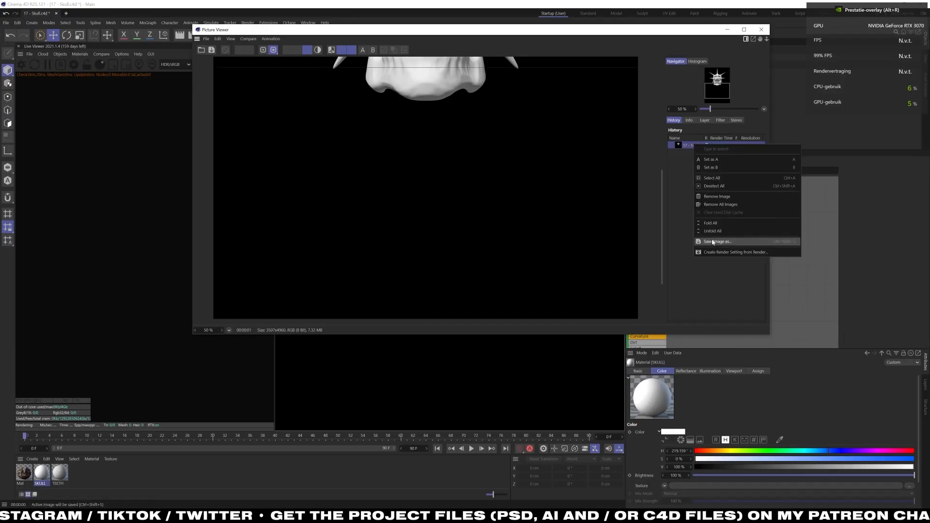
left_click(716, 240)
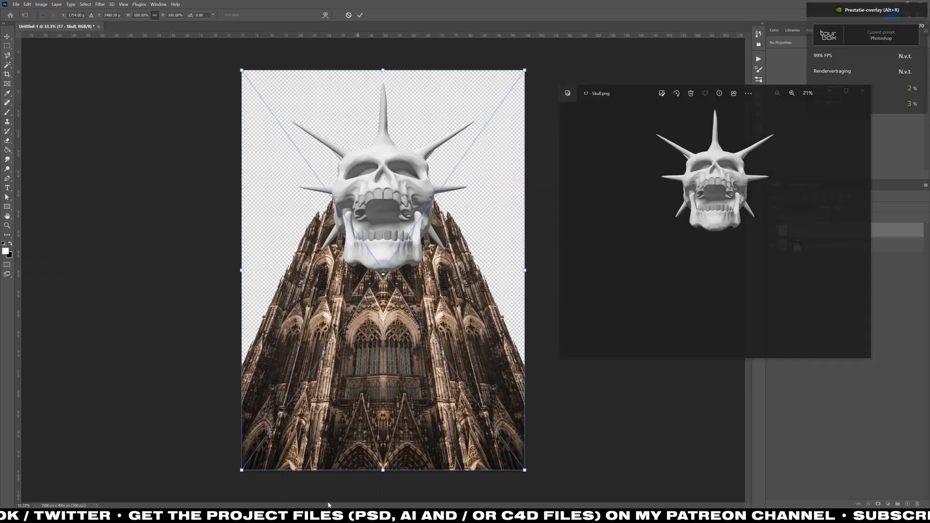
Step: Switch to Photoshop, place 17 - Skull.png over the cathedral and increase its contrast with Curves, using a white input of 240
left_click(360, 15)
key("ctrl+m")
left_click_drag(404, 109, 606, 109)
left_click_drag(674, 244, 669, 244)
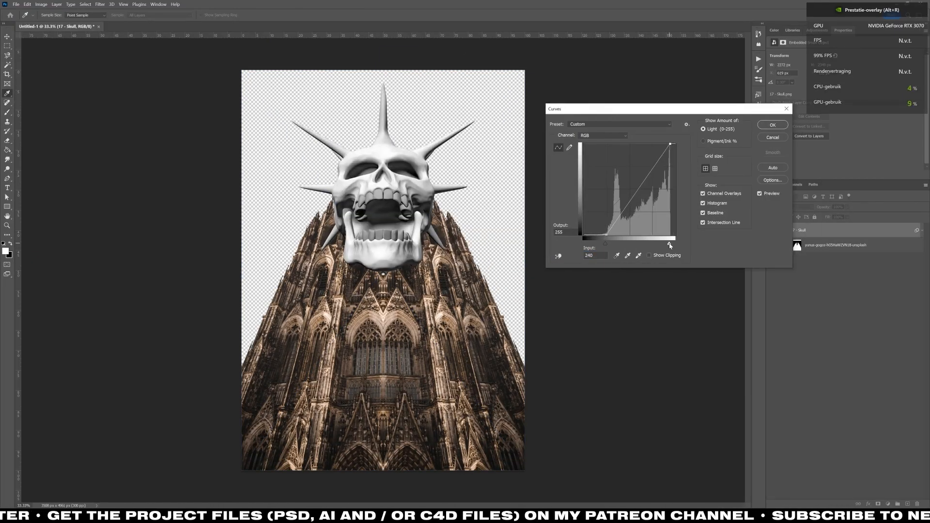
left_click_drag(648, 175, 650, 168)
left_click(772, 124)
Step: Stack the cathedral layer above the 17 - Skull layer and nudge the skull slightly upward
left_click(855, 315)
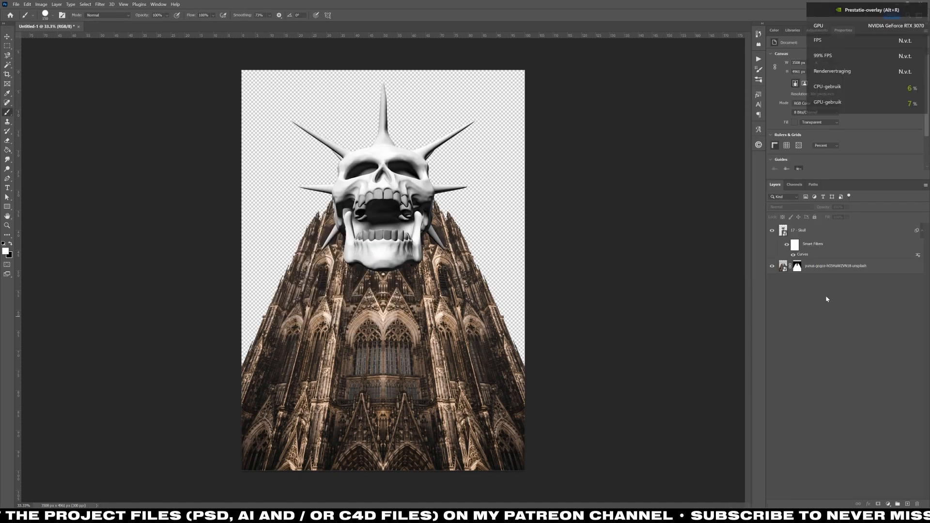
left_click_drag(834, 265, 834, 226)
left_click(824, 245)
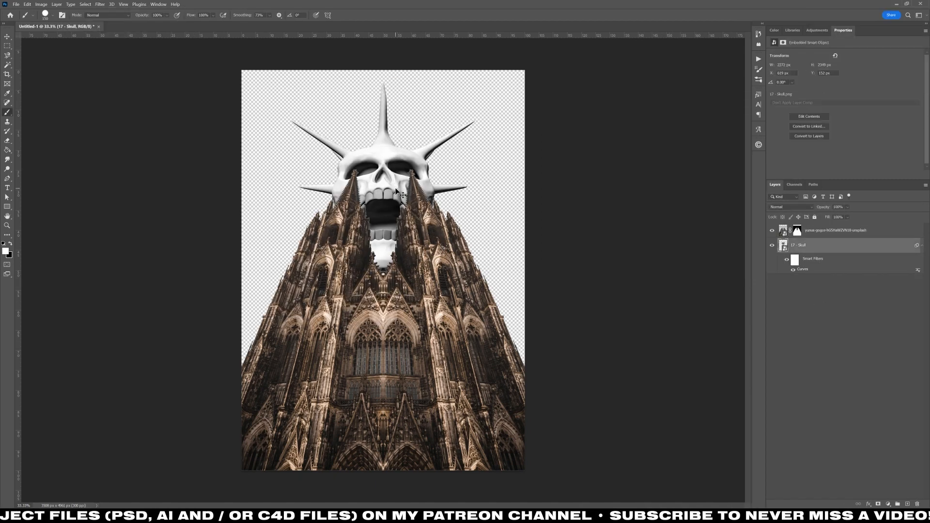
left_click_drag(396, 190, 396, 183)
Step: Scale the cathedral layer down to about 3130 px wide and reposition it below the skull
left_click(824, 230)
key("ctrl+t")
left_click_drag(382, 109, 382, 148)
left_click_drag(387, 165, 388, 156)
key("Return")
Step: Place two fire photos in Screen mode, then enlarge the yellow flame and position it over the skull's mouth and crown
key("alt+Tab")
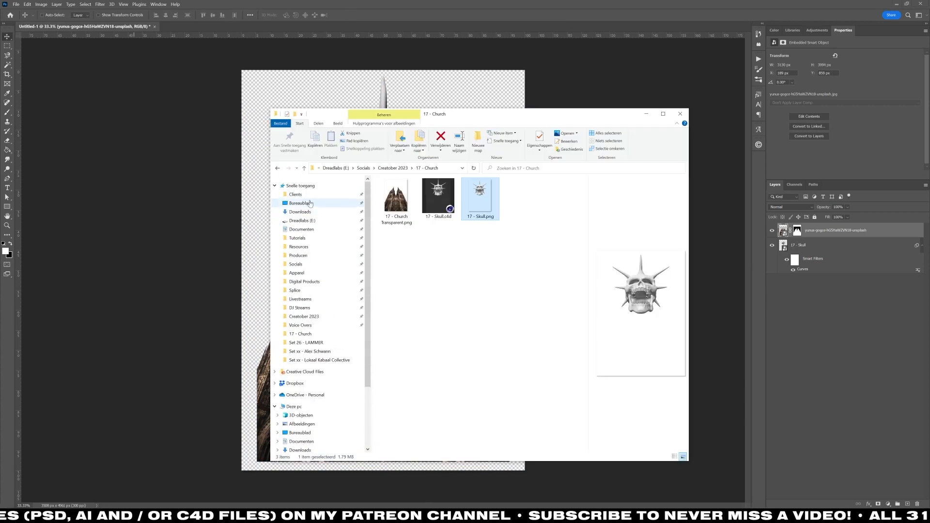
left_click(310, 203)
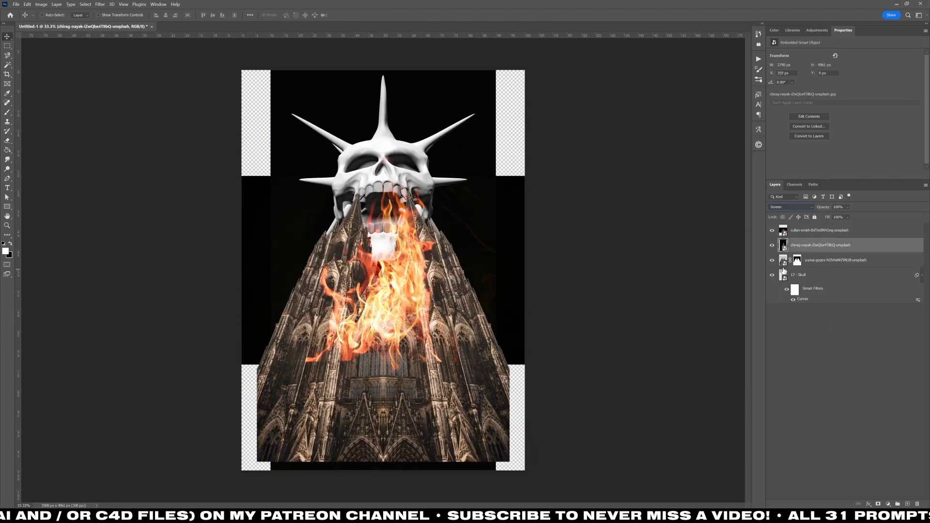
key("ctrl+t")
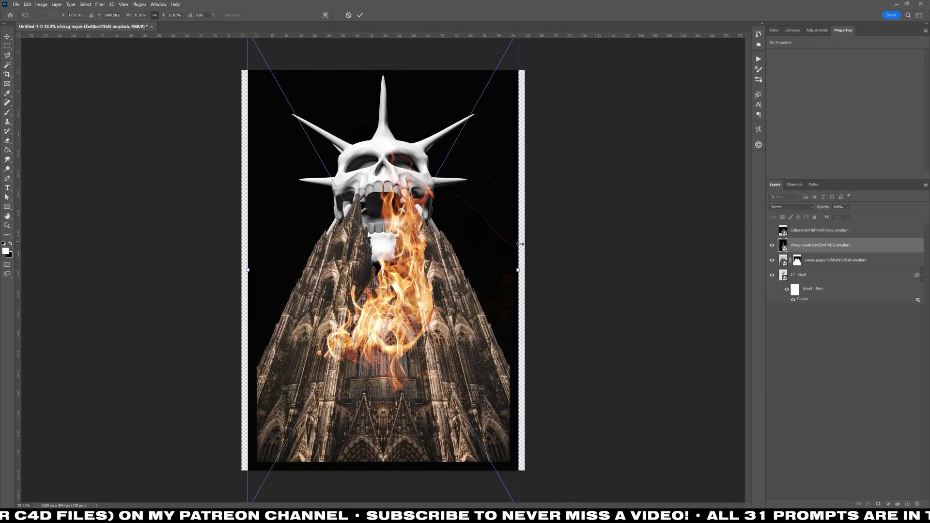
scroll(383, 269, "down", 3)
left_click_drag(475, 434, 488, 434)
left_click_drag(290, 433, 270, 436)
left_click_drag(405, 365, 401, 333)
key("Return")
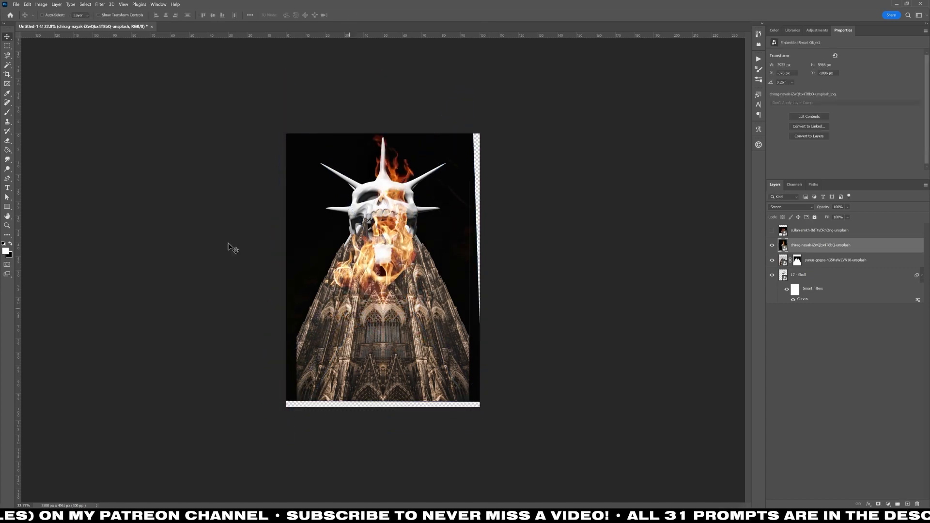
scroll(372, 246, "up", 4)
mouse_move(800, 242)
left_mouse_down()
mouse_move(799, 291)
mouse_move(800, 247)
left_mouse_up()
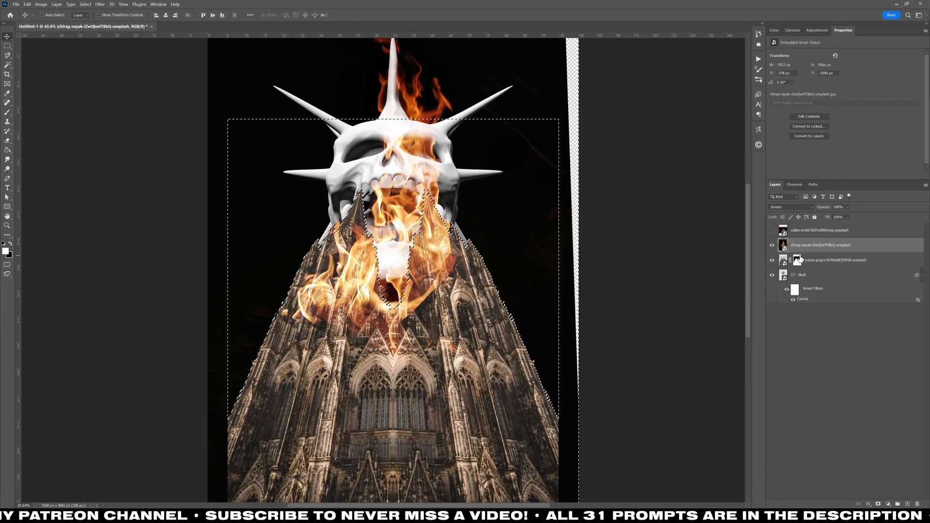
key("ctrl+d")
scroll(383, 270, "down", 4)
Step: Show the second fire photo, move it over the lower part of the cathedral and enlarge it to span the base
left_click(772, 230)
left_click(819, 231)
left_click_drag(414, 279, 380, 344)
key("ctrl+t")
left_click_drag(506, 334, 577, 334)
key("Return")
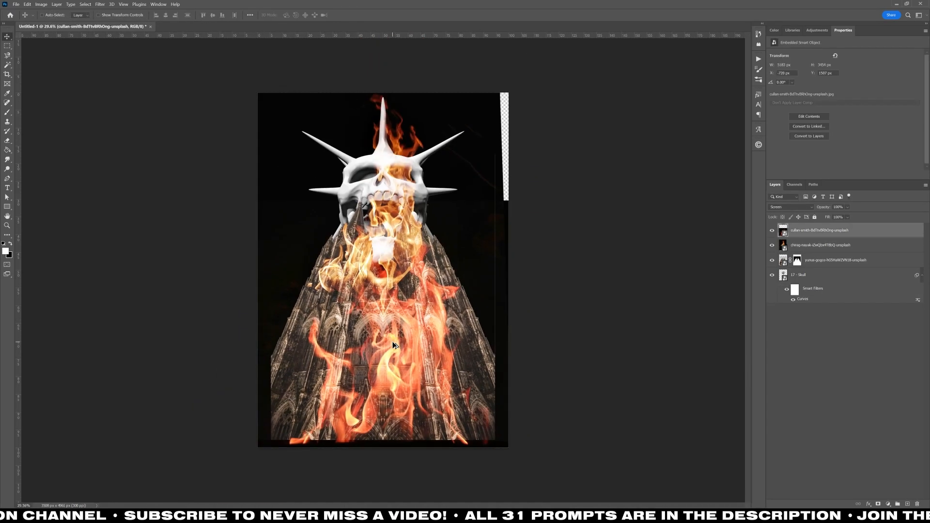
Step: Combine the fire, cathedral and skull layers into one smart object and rename it Composition
left_click(814, 274, "shift")
left_click(818, 233)
left_click(806, 279, "shift")
key("ctrl+alt+s")
double_click(803, 230)
type("Composition")
key("Return")
Step: Open Composition in the Filter Gallery and choose Poster Edges with edge thickness 3, edge intensity 9 and posterization 2
left_click(102, 4)
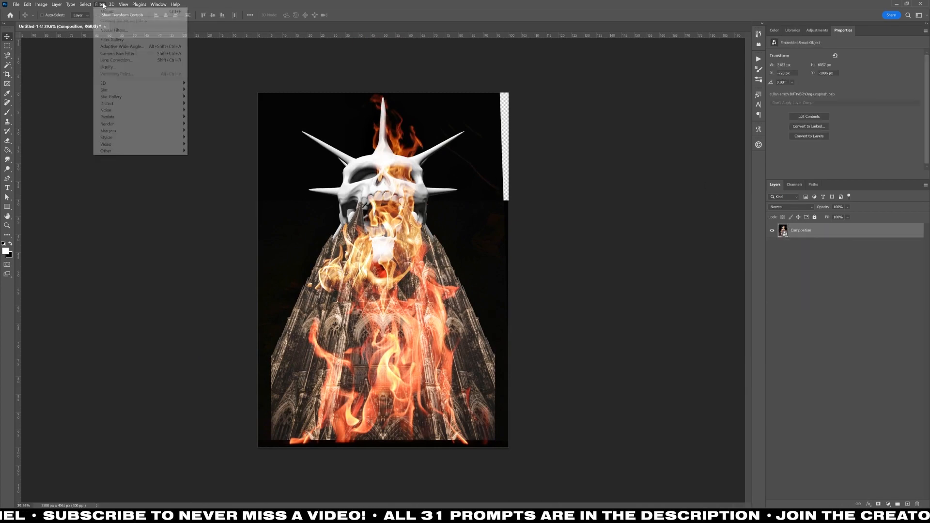
left_click(111, 39)
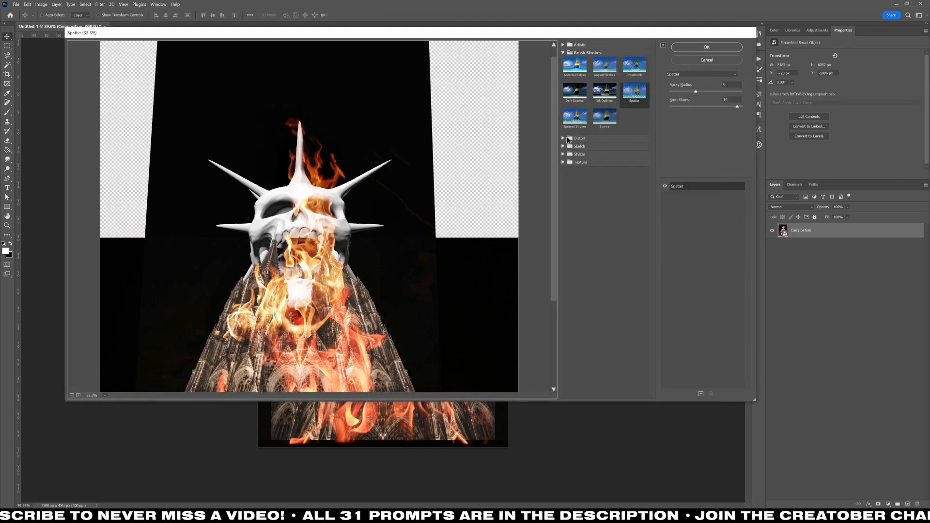
left_click(563, 44)
left_click(575, 134)
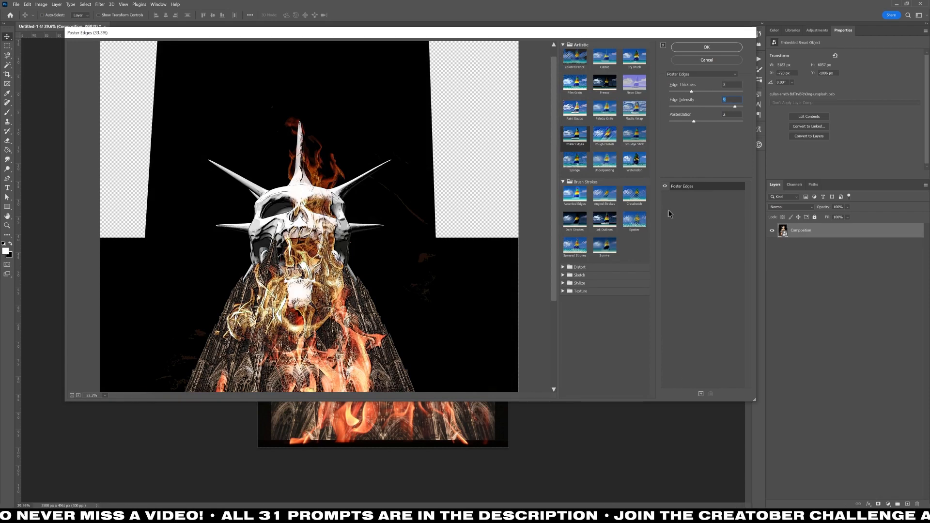
Step: Add a Stamp effect above Poster Edges with light/dark balance 14 and smoothness 2, and apply the filters
left_click(701, 393)
left_click(563, 275)
left_click(634, 364)
left_click_drag(675, 106, 689, 91)
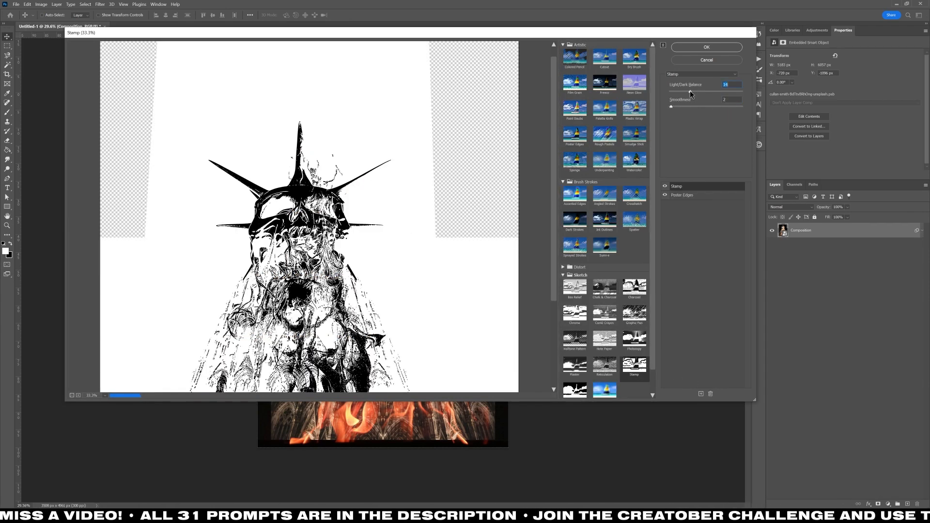
left_click(712, 47)
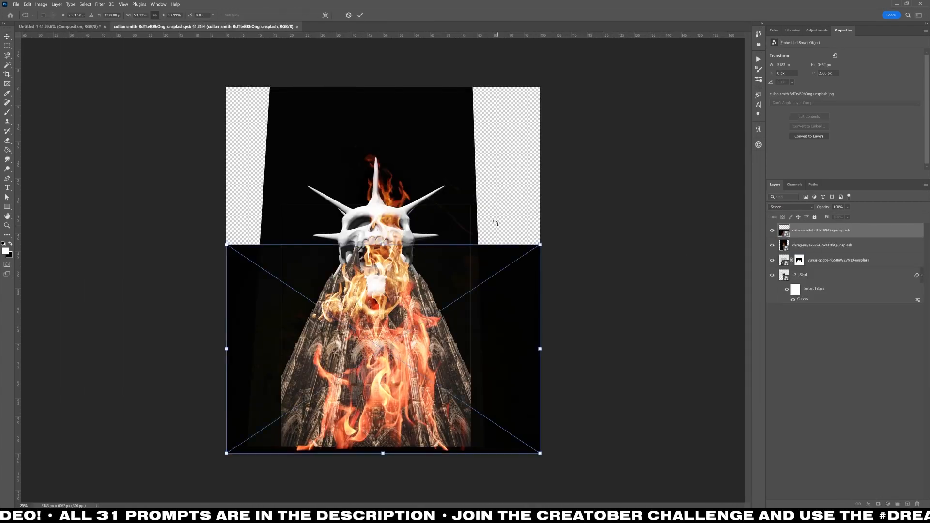
Step: Edit the Composition smart object's contents, shrinking the lower fire and placing a mirrored copy so flames flank the cathedral's base symmetrically
left_click_drag(492, 217, 388, 381)
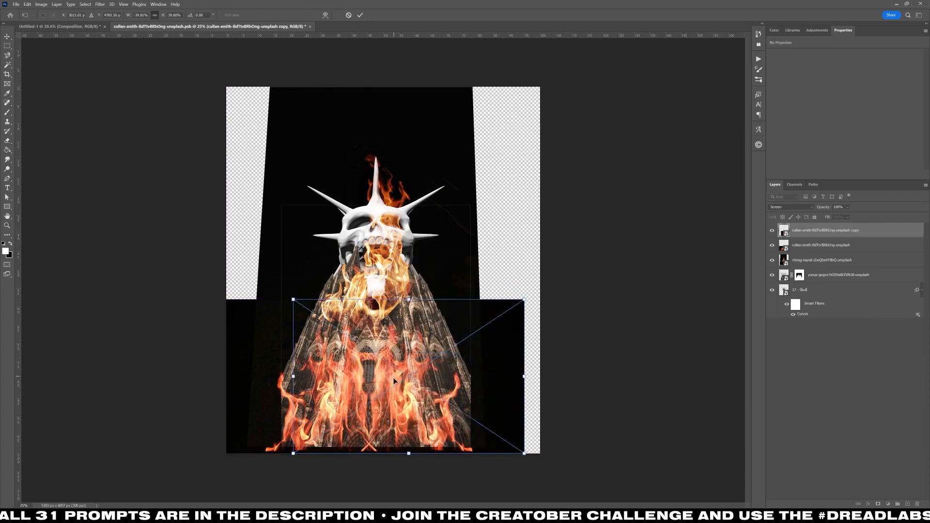
left_click_drag(394, 376, 411, 373)
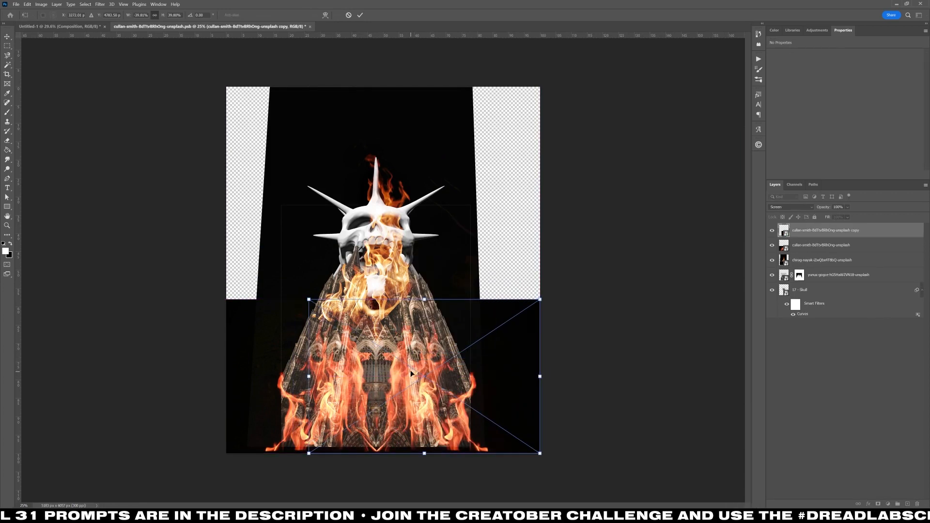
key("Return")
left_click_drag(247, 380, 261, 379)
Step: Shift the yellow flame off the skull's mouth and give its layer a mask, using a black brush to hide unwanted fire
scroll(392, 311, "up", 4)
left_click(807, 260)
left_click_drag(368, 276, 396, 257)
scroll(400, 313, "down", 2)
left_click(877, 504)
key("b")
key("x")
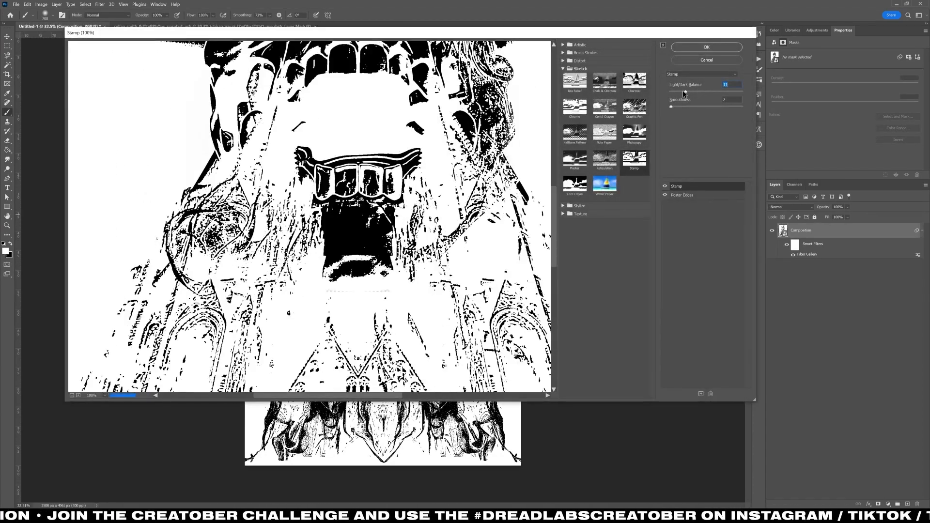
Step: Increase the Poster Edges edge thickness to 5 in Composition's Filter Gallery
left_click(690, 195)
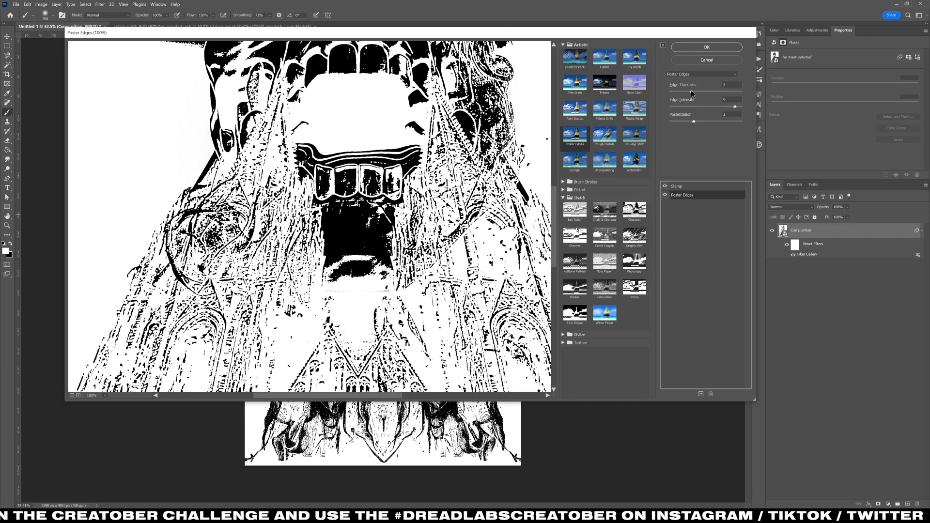
left_click_drag(691, 91, 702, 91)
left_click(701, 393)
left_click(581, 343)
left_click(602, 359)
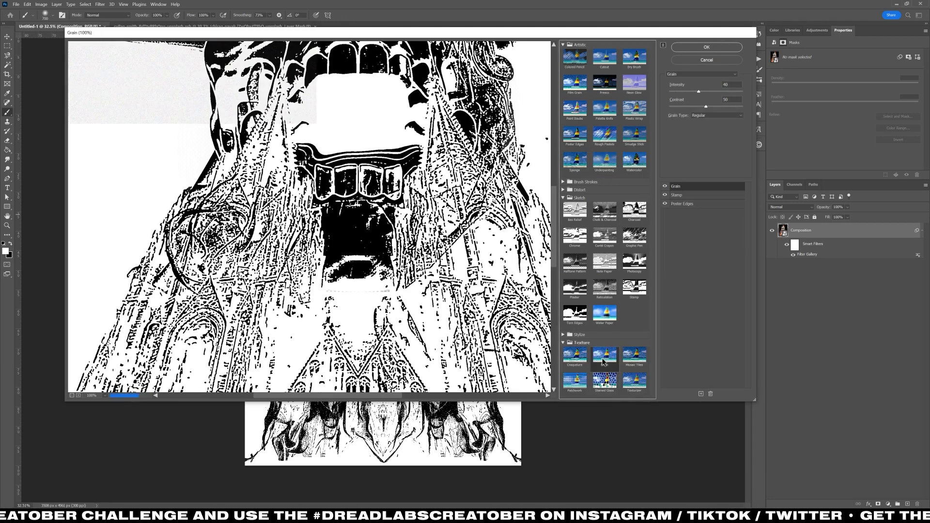
left_click_drag(696, 186, 690, 196)
left_click(716, 116)
left_click(702, 137)
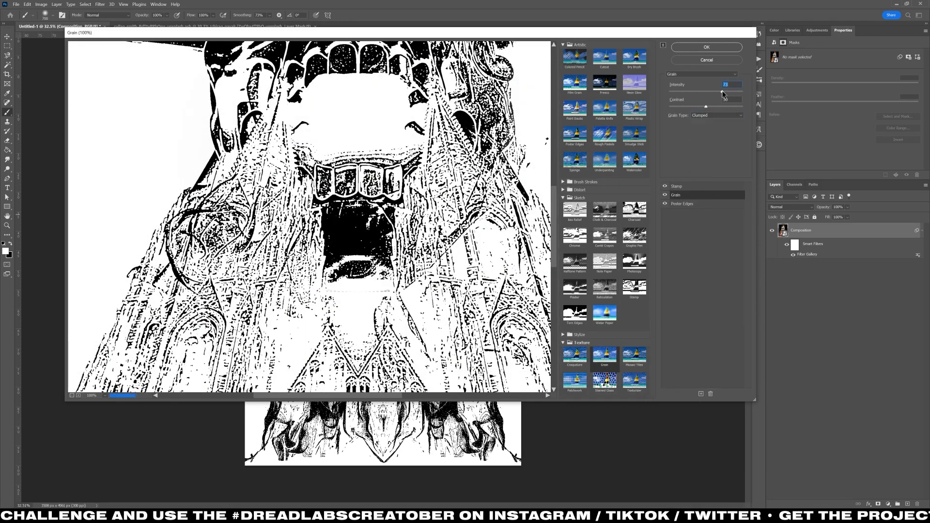
left_click_drag(722, 91, 684, 108)
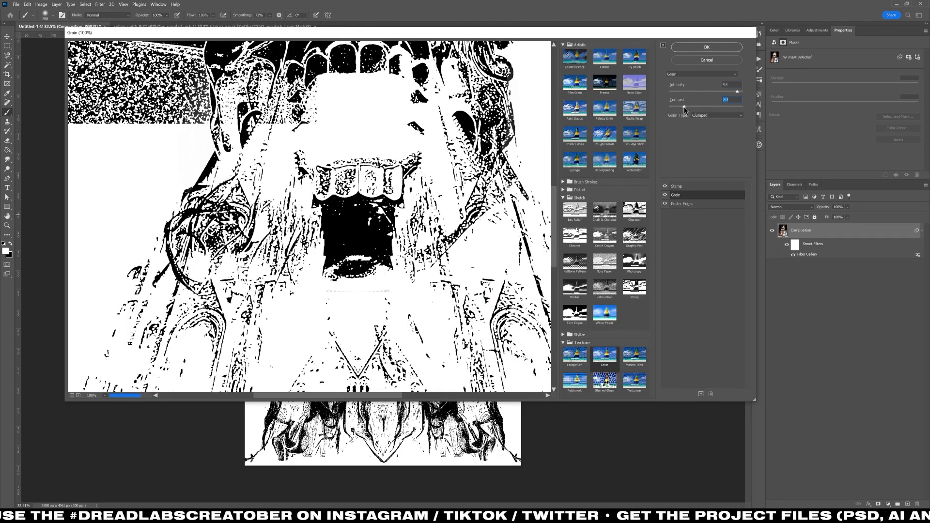
left_click(710, 393)
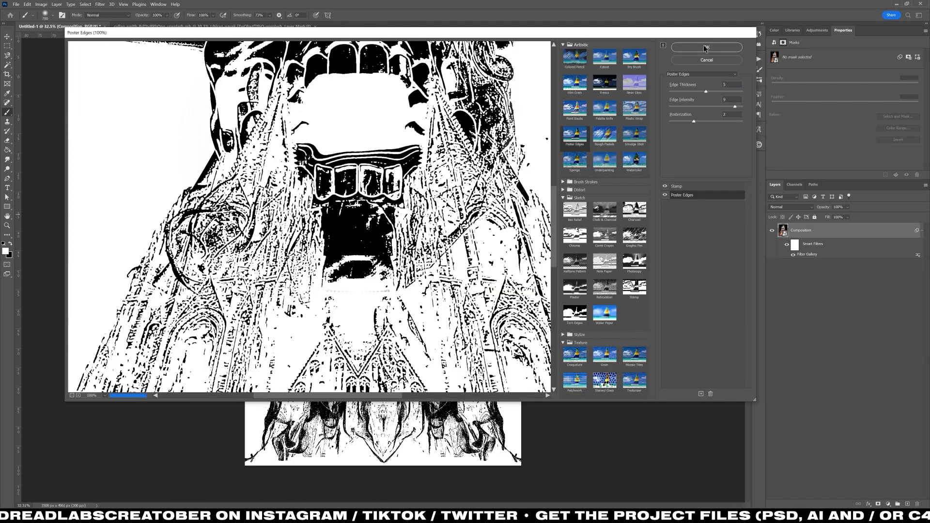
Step: Apply the adjusted Stamp and Poster Edges filters to Composition and inspect the black-and-white artwork
left_click(706, 47)
scroll(365, 274, "up", 3)
scroll(365, 274, "down", 3)
left_click(652, 289, "ctrl")
scroll(386, 295, "up", 1)
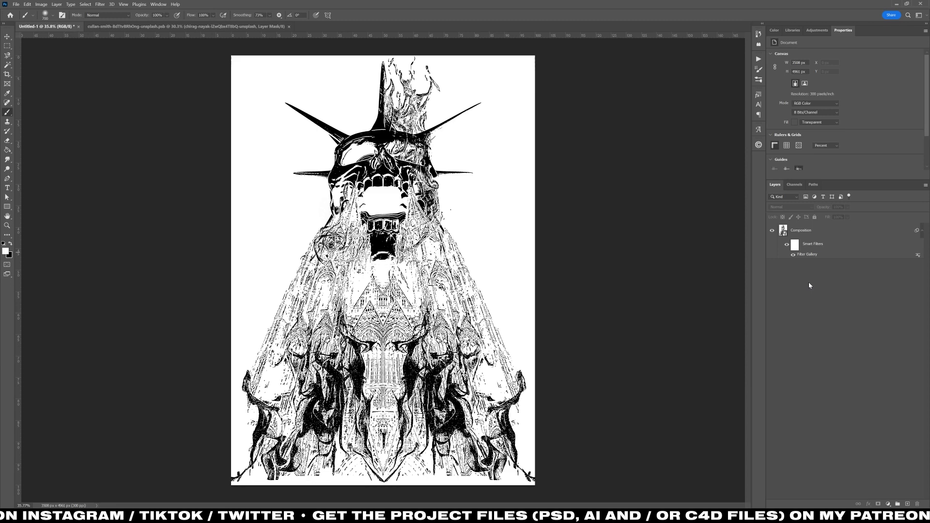
Step: Add a new layer above Composition and enable dual-axis paint symmetry centred on the canvas
left_click(907, 503)
left_click(328, 15)
left_click(352, 55)
key("Return")
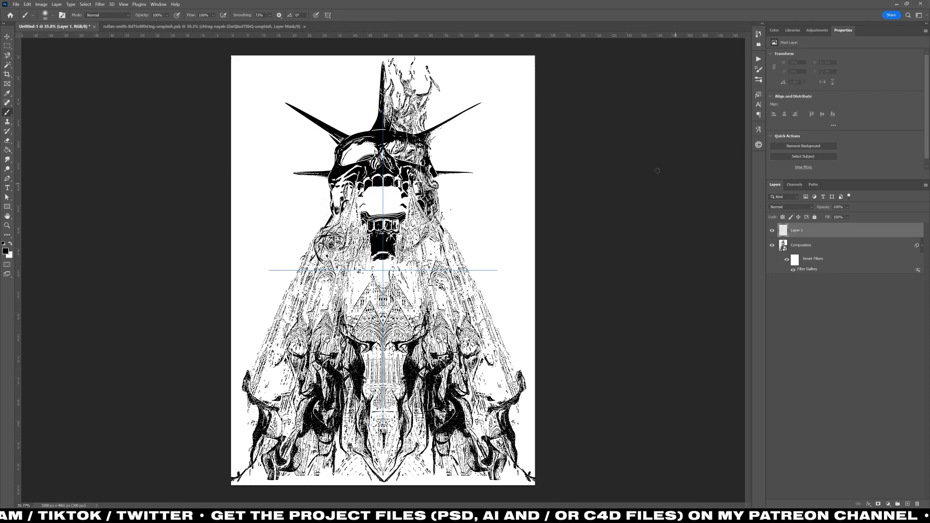
Step: Draw mirrored tribal ornament outlines with hooked, pointed black strokes near the canvas's upper-right corner
scroll(479, 116, "up", 10)
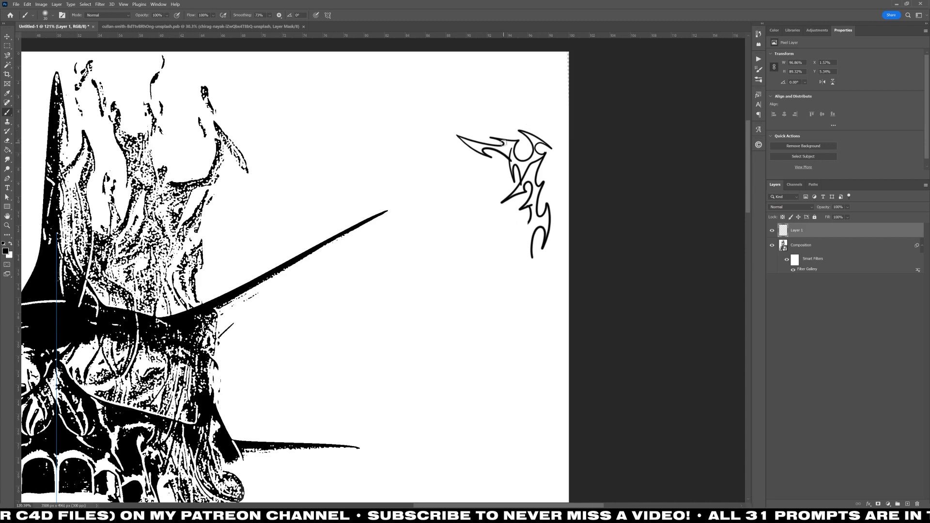
key("ctrl+z")
scroll(507, 141, "up", 5)
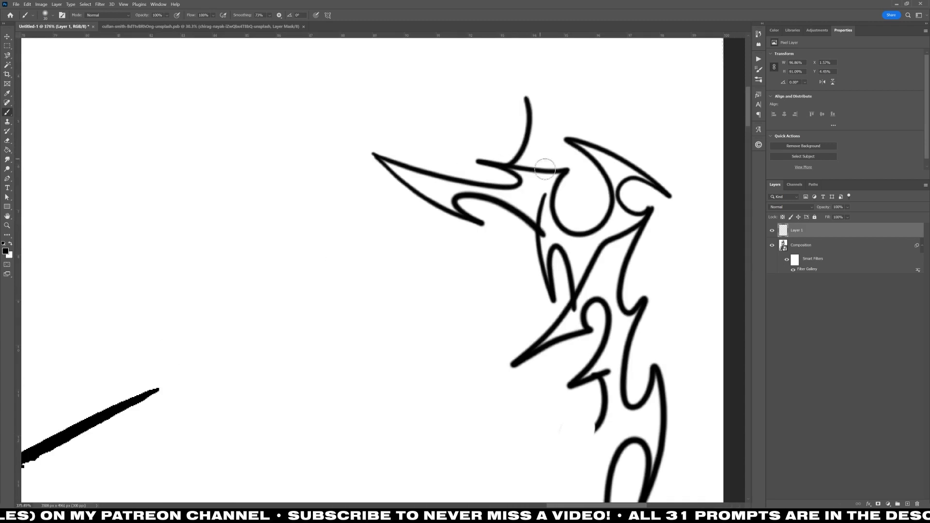
scroll(553, 83, "down", 4)
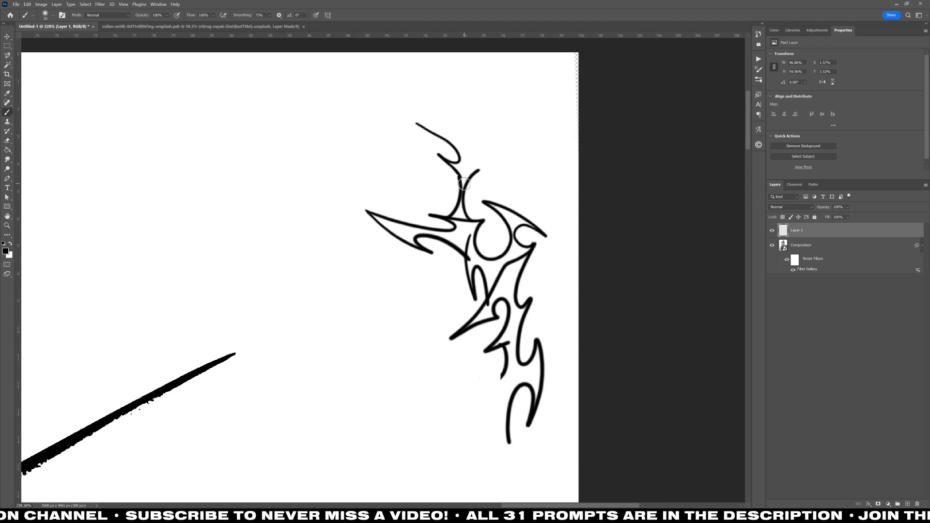
key("ctrl+z")
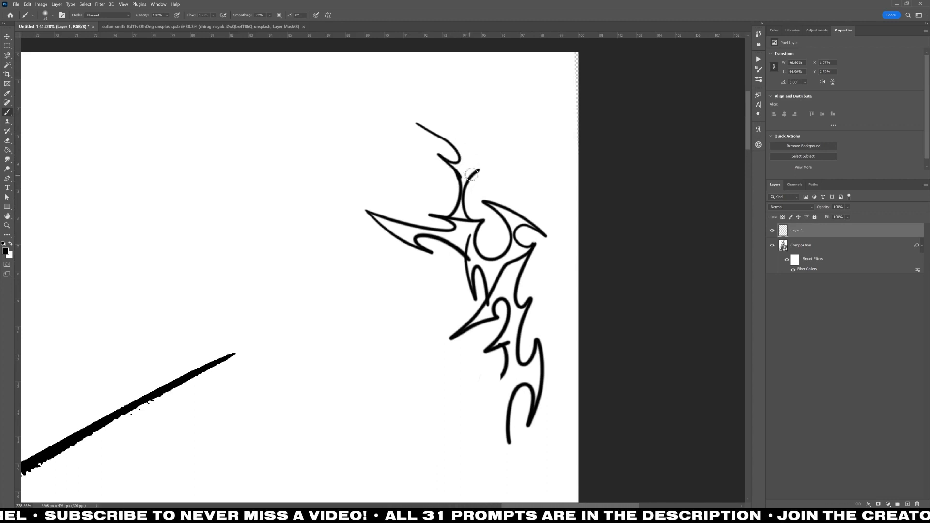
Step: Extend the ornament around the upper-right corner and onto the top edge, undoing unwanted brush strokes
mouse_move(472, 180)
left_mouse_down()
mouse_move(518, 185)
mouse_move(479, 180)
mouse_move(552, 209)
mouse_move(503, 169)
mouse_move(519, 136)
left_mouse_up()
mouse_move(416, 123)
left_mouse_down()
mouse_move(445, 131)
mouse_move(366, 95)
mouse_move(400, 132)
mouse_move(398, 100)
mouse_move(376, 85)
mouse_move(378, 99)
mouse_move(351, 75)
left_mouse_up()
mouse_move(517, 138)
left_mouse_down()
mouse_move(521, 116)
mouse_move(499, 88)
mouse_move(528, 82)
mouse_move(420, 67)
mouse_move(460, 83)
mouse_move(477, 111)
mouse_move(425, 94)
mouse_move(408, 67)
mouse_move(338, 85)
mouse_move(406, 73)
mouse_move(301, 63)
mouse_move(348, 88)
mouse_move(351, 123)
mouse_move(381, 72)
left_mouse_up()
key("ctrl+z")
left_click_drag(358, 108, 377, 70)
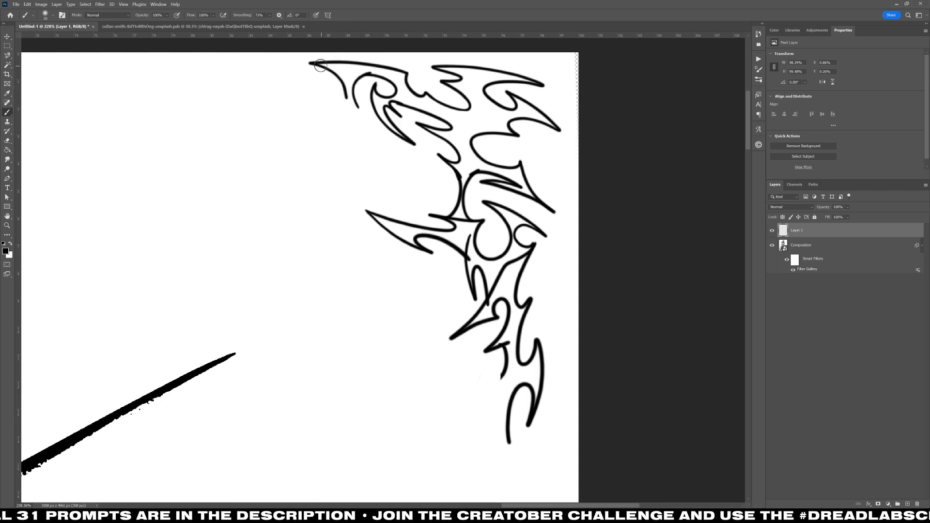
mouse_move(320, 65)
left_mouse_down()
mouse_move(348, 118)
mouse_move(286, 75)
mouse_move(311, 84)
mouse_move(317, 69)
mouse_move(234, 63)
left_mouse_up()
key("ctrl+z")
Step: Rotate the canvas view and continue the ornament along the top edge with small curled and pointed strokes
key("r")
mouse_move(297, 96)
left_mouse_down()
mouse_move(482, 127)
mouse_move(498, 172)
left_mouse_up()
key("b")
mouse_move(515, 228)
left_mouse_down()
mouse_move(525, 132)
mouse_move(453, 73)
mouse_move(499, 119)
mouse_move(479, 113)
mouse_move(490, 112)
mouse_move(526, 183)
mouse_move(523, 161)
mouse_move(509, 161)
mouse_move(501, 131)
left_mouse_up()
scroll(515, 165, "up", 3)
key("ctrl+z")
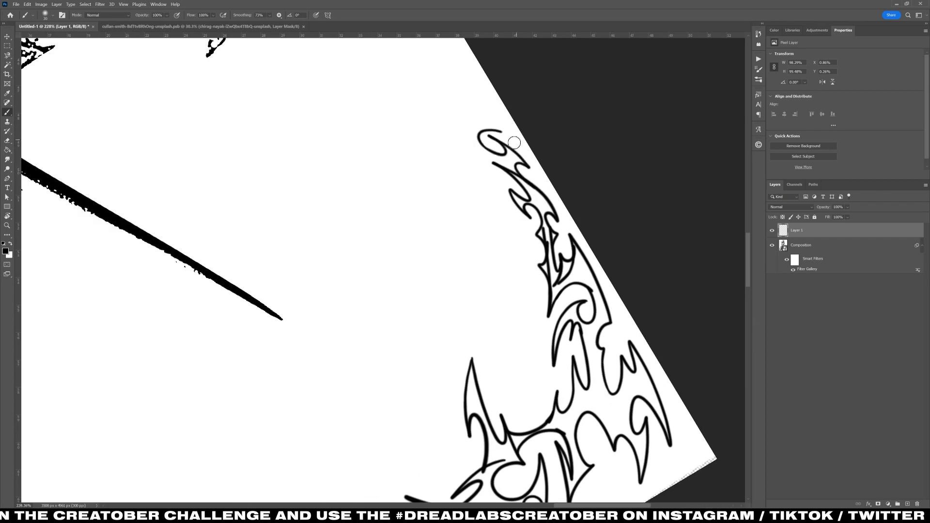
Step: Try further strokes at the curled end of the top-edge ornament and undo the unwanted ones
mouse_move(505, 166)
left_mouse_down()
mouse_move(473, 142)
mouse_move(469, 124)
mouse_move(469, 186)
mouse_move(462, 153)
mouse_move(478, 139)
left_mouse_up()
mouse_move(567, 367)
left_mouse_down()
mouse_move(491, 173)
mouse_move(614, 445)
left_mouse_up()
left_click_drag(478, 167, 491, 186)
key("ctrl+z")
key("ctrl+z")
key("ctrl+z")
key("ctrl+z")
key("ctrl+z")
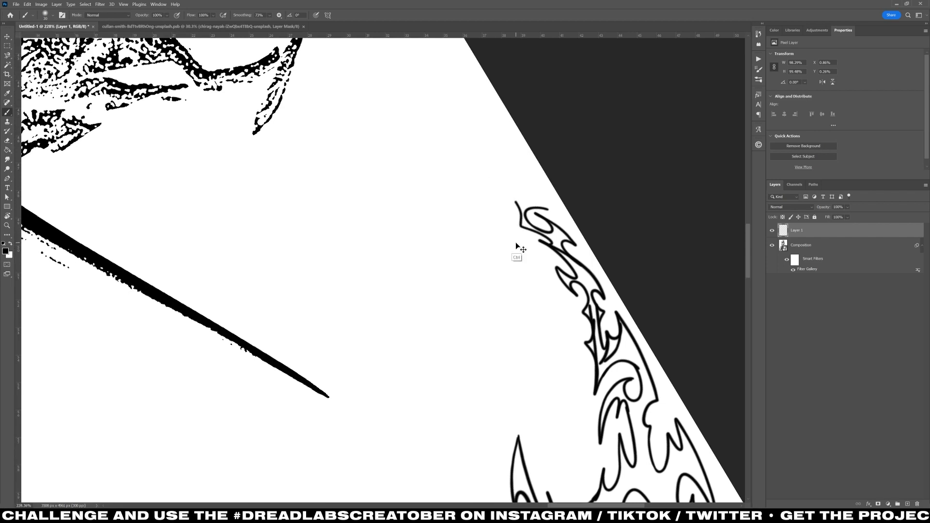
Step: Lengthen the top-edge ornament towards the flames with interlocking spikes, curls and a long curved blade
left_click_drag(595, 390, 540, 245)
left_click_drag(597, 309, 550, 235)
scroll(565, 278, "down", 3)
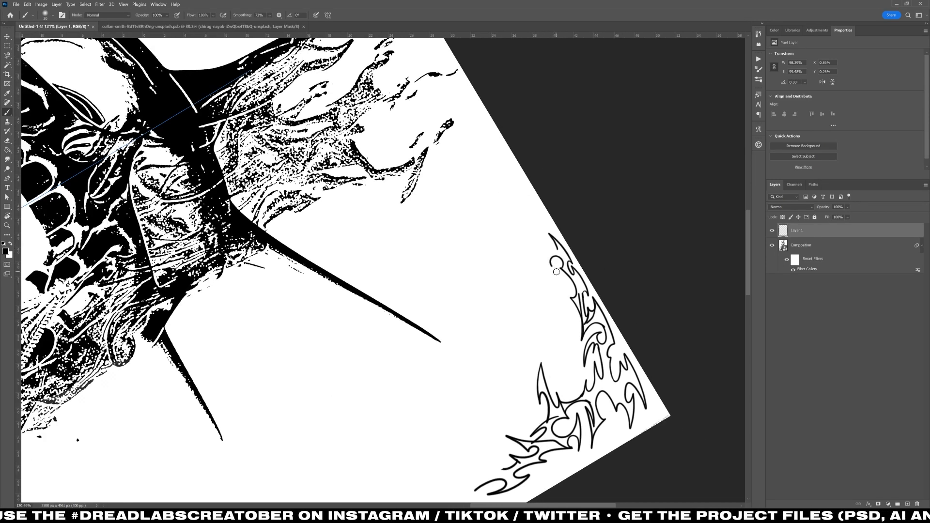
left_click_drag(556, 271, 544, 248)
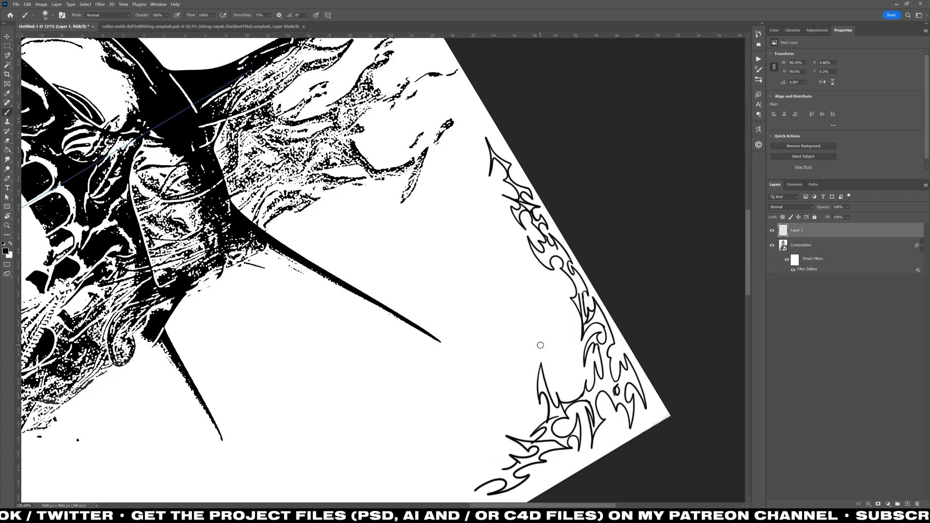
mouse_move(479, 166)
left_mouse_down()
mouse_move(472, 237)
mouse_move(481, 239)
left_mouse_up()
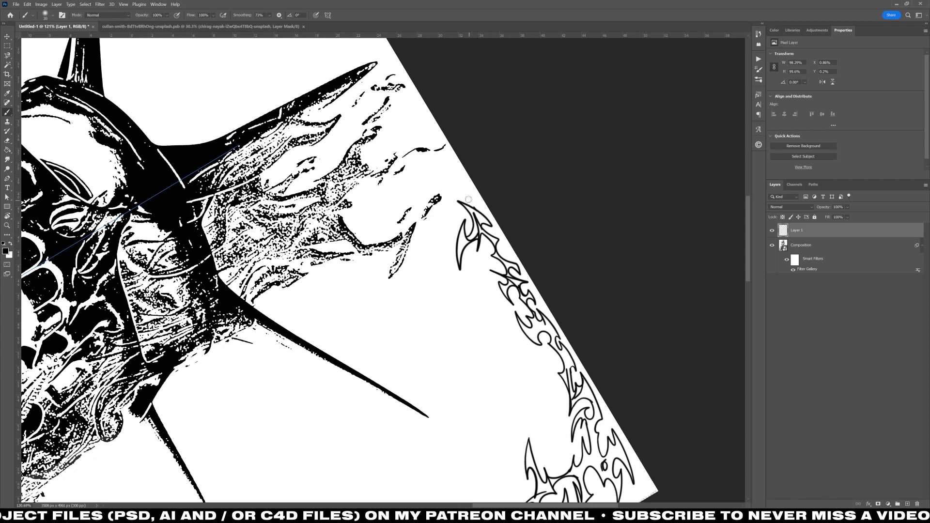
Step: Redraw the ornament's inner end as pointed outlines approaching the flames beside the canvas edge
mouse_move(436, 184)
left_mouse_down()
mouse_move(446, 211)
mouse_move(456, 179)
mouse_move(443, 165)
mouse_move(438, 213)
mouse_move(478, 206)
left_mouse_up()
key("ctrl+z")
key("ctrl+z")
mouse_move(452, 143)
left_mouse_down()
mouse_move(436, 203)
mouse_move(453, 209)
mouse_move(438, 182)
mouse_move(471, 189)
left_mouse_up()
left_click_drag(421, 214, 412, 150)
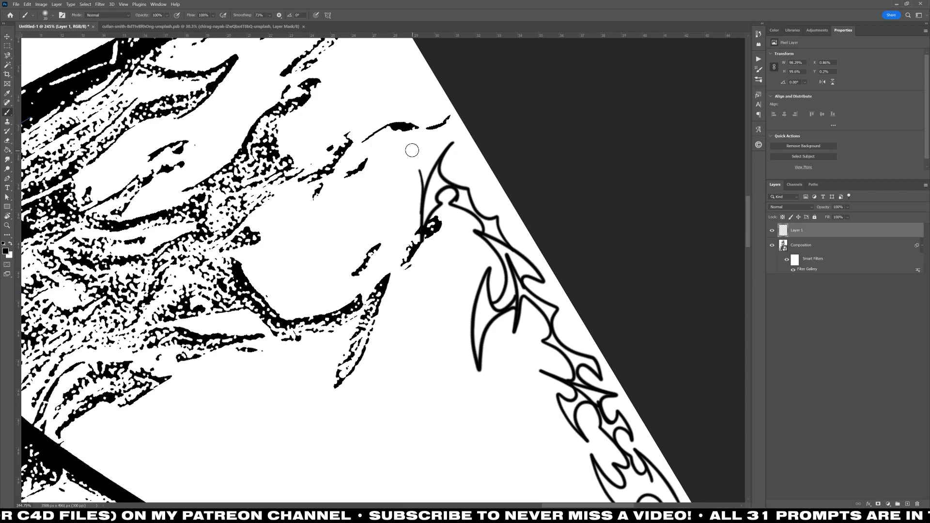
Step: Undo the misplaced strokes beside the flames and rework the ornament's tip with a narrow spike
key("ctrl+z")
left_click_drag(422, 210, 415, 161)
key("ctrl+z")
mouse_move(423, 203)
left_mouse_down()
mouse_move(424, 162)
mouse_move(391, 175)
mouse_move(451, 284)
mouse_move(438, 248)
mouse_move(466, 323)
left_mouse_up()
key("ctrl+z")
key("ctrl+z")
key("ctrl+z")
key("ctrl+z")
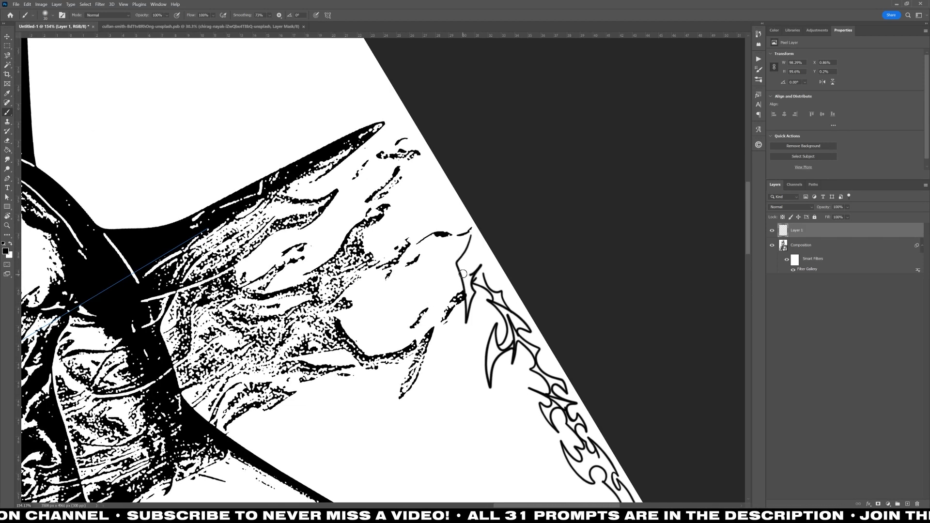
Step: Finish the top-edge ornament up to the vertical symmetry axis near the crown's central spike
mouse_move(457, 258)
left_mouse_down()
mouse_move(459, 233)
mouse_move(461, 255)
left_mouse_up()
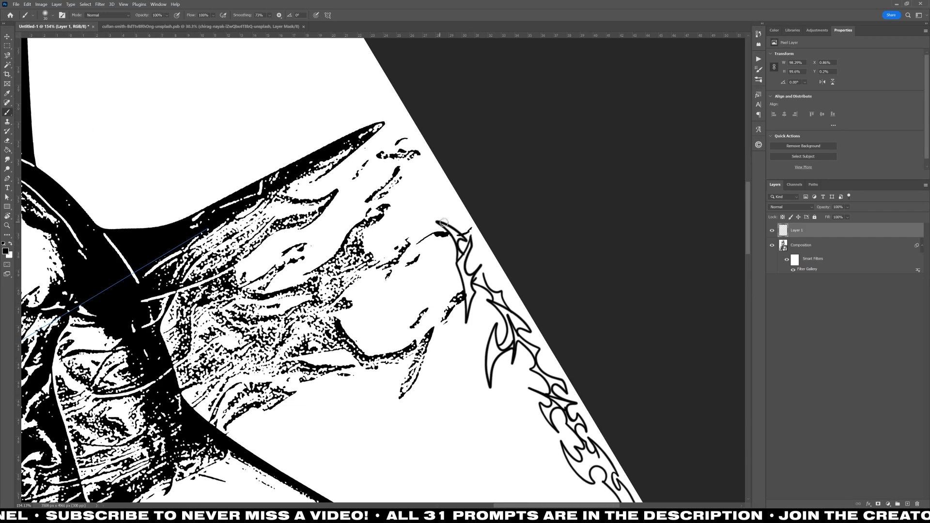
key("ctrl+z")
mouse_move(443, 221)
left_mouse_down()
mouse_move(398, 153)
mouse_move(410, 217)
mouse_move(397, 150)
mouse_move(387, 177)
mouse_move(422, 216)
mouse_move(417, 165)
mouse_move(395, 113)
mouse_move(380, 125)
left_mouse_up()
key("ctrl+z")
mouse_move(427, 204)
left_mouse_down()
mouse_move(460, 228)
mouse_move(426, 246)
mouse_move(398, 246)
left_mouse_up()
Step: Reset the view rotation and extend the corner ornament down the canvas's right edge with hooked spikes
key("r")
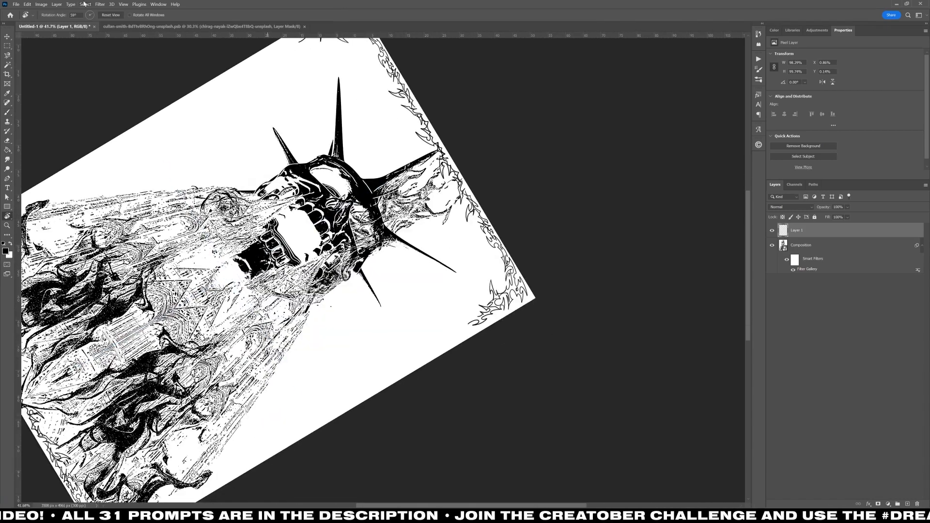
key("Escape")
key("b")
left_click_drag(465, 235, 473, 235)
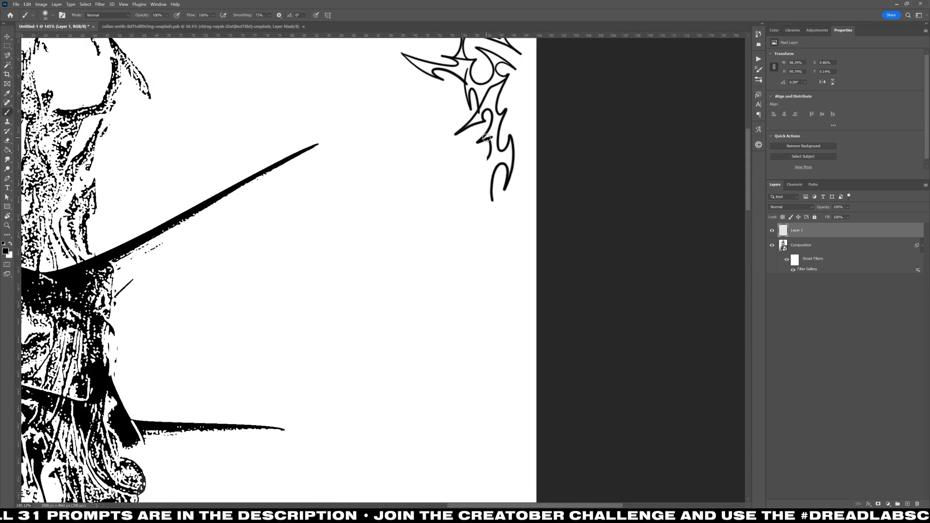
mouse_move(488, 140)
left_mouse_down()
mouse_move(473, 151)
mouse_move(472, 205)
mouse_move(475, 167)
mouse_move(478, 205)
mouse_move(504, 197)
left_mouse_up()
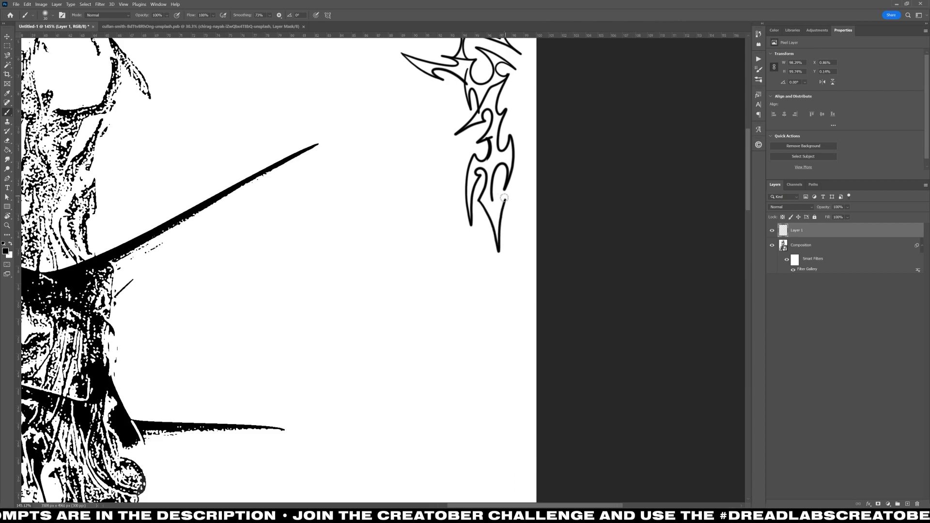
mouse_move(482, 235)
left_mouse_down()
mouse_move(482, 303)
mouse_move(488, 266)
mouse_move(487, 297)
mouse_move(514, 237)
mouse_move(488, 262)
mouse_move(492, 247)
mouse_move(480, 305)
mouse_move(489, 249)
mouse_move(515, 209)
mouse_move(491, 256)
left_mouse_up()
key("ctrl+z")
key("ctrl+z")
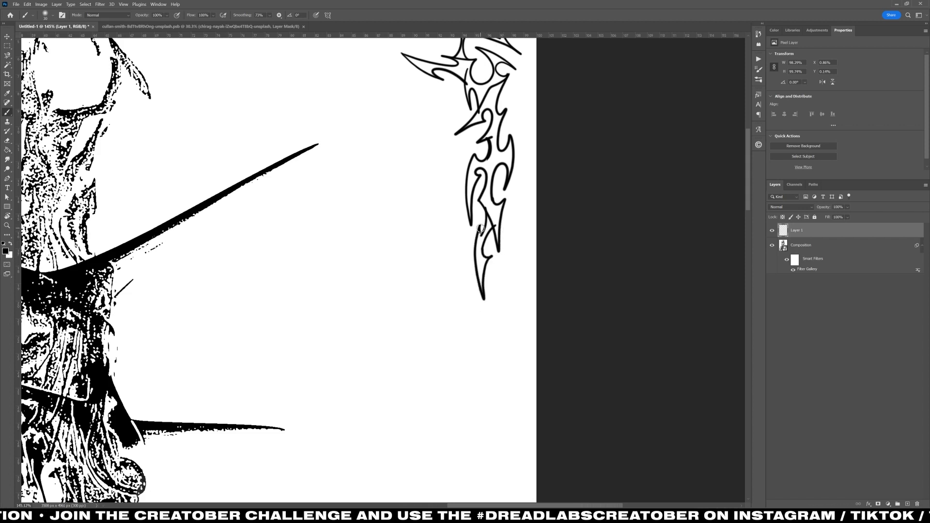
Step: Continue the right-edge ornament downward with a long outer blade and interlocking pointed outlines
mouse_move(499, 219)
left_mouse_down()
mouse_move(522, 217)
mouse_move(505, 267)
left_mouse_up()
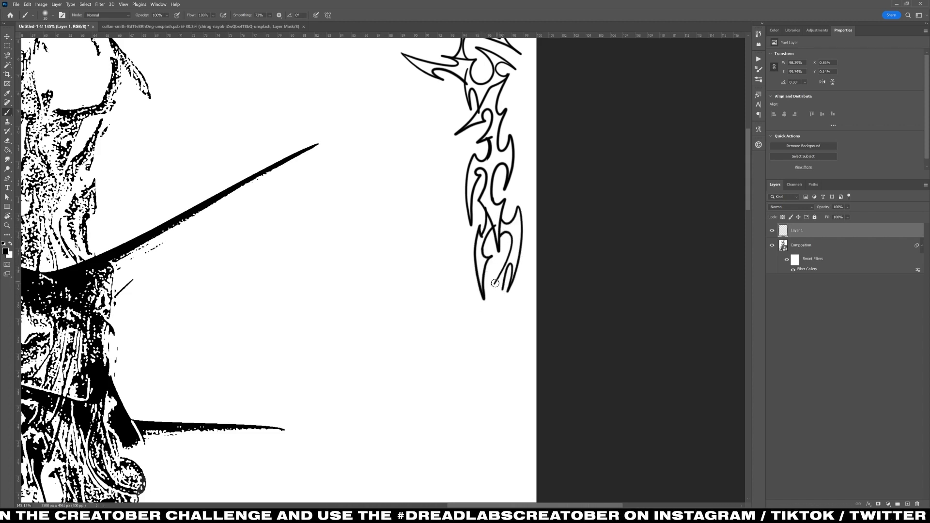
mouse_move(495, 301)
left_mouse_down()
mouse_move(506, 298)
mouse_move(506, 342)
mouse_move(501, 292)
mouse_move(499, 318)
left_mouse_up()
key("ctrl+z")
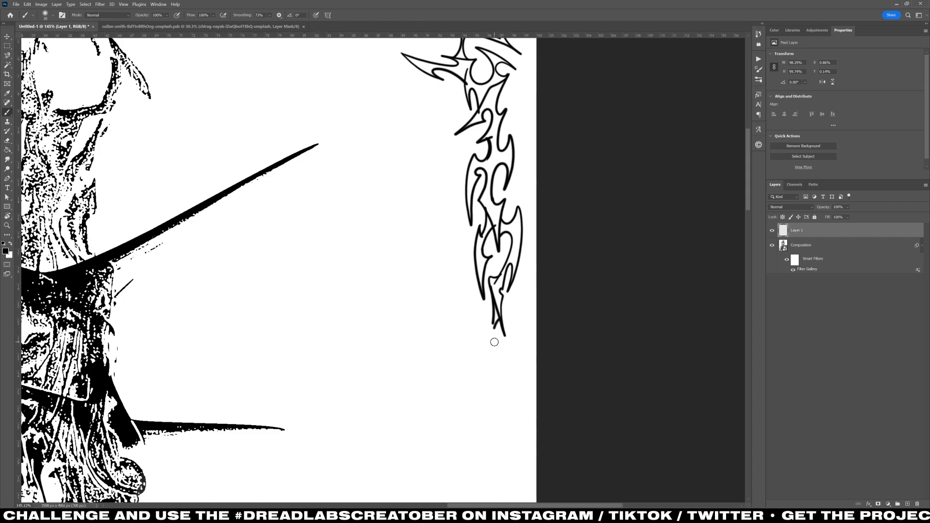
scroll(494, 342, "down", 5)
scroll(408, 197, "right", 2)
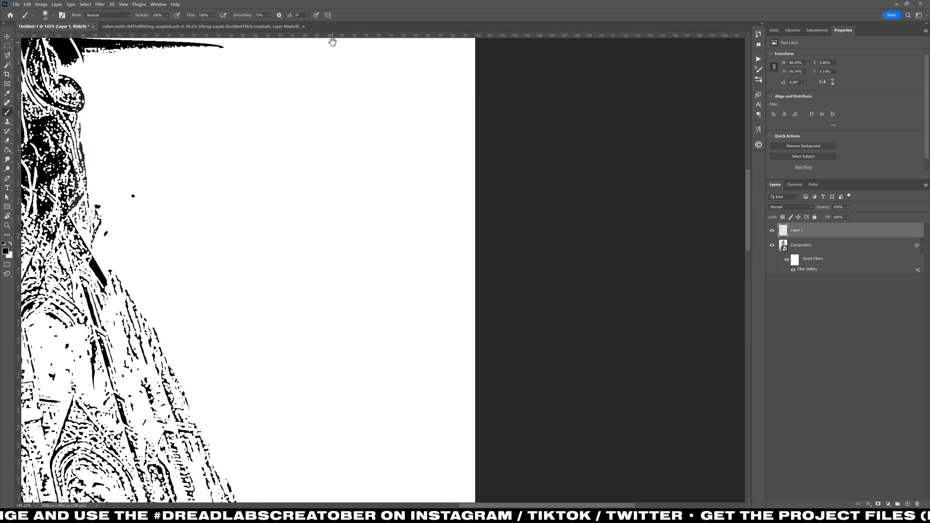
mouse_move(450, 178)
left_mouse_down()
mouse_move(458, 198)
mouse_move(442, 267)
mouse_move(433, 205)
mouse_move(440, 177)
mouse_move(418, 181)
mouse_move(429, 289)
mouse_move(419, 220)
mouse_move(450, 215)
mouse_move(433, 326)
mouse_move(452, 235)
left_mouse_up()
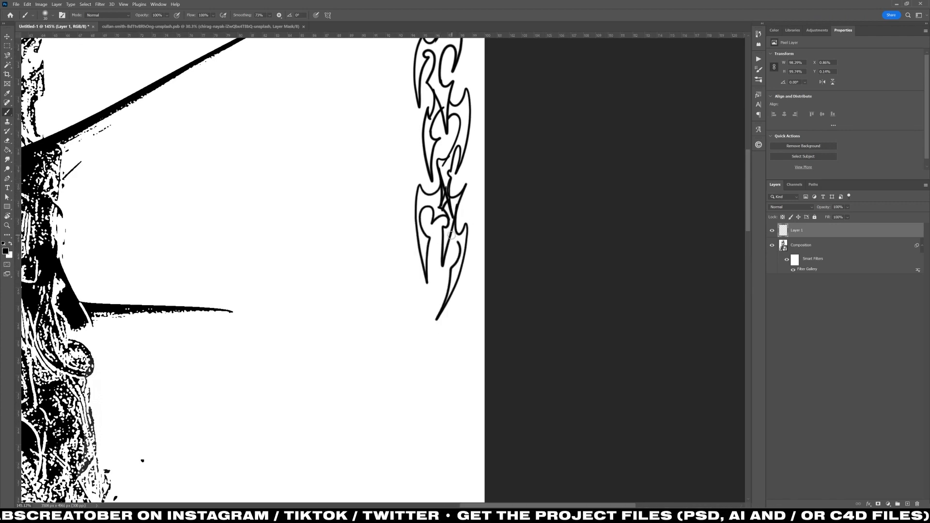
Step: Add a forked, downward-pointing spike to the right-edge ornament beside the skull's horizontal crown spike
left_click_drag(433, 275, 451, 140)
mouse_move(460, 107)
left_mouse_down()
mouse_move(442, 164)
mouse_move(448, 193)
mouse_move(430, 133)
mouse_move(457, 144)
mouse_move(431, 156)
mouse_move(446, 238)
mouse_move(477, 182)
mouse_move(442, 188)
mouse_move(479, 187)
left_mouse_up()
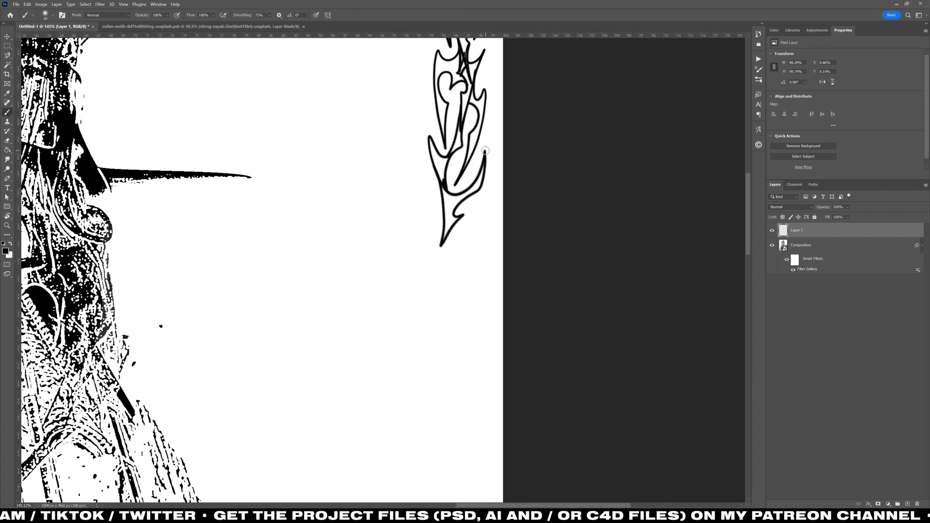
mouse_move(485, 150)
left_mouse_down()
mouse_move(469, 244)
mouse_move(483, 247)
mouse_move(451, 295)
mouse_move(467, 222)
mouse_move(474, 190)
left_mouse_up()
key("ctrl+z")
mouse_move(447, 274)
left_mouse_down()
mouse_move(437, 70)
mouse_move(457, 217)
mouse_move(463, 168)
mouse_move(474, 252)
left_mouse_up()
key("ctrl+z")
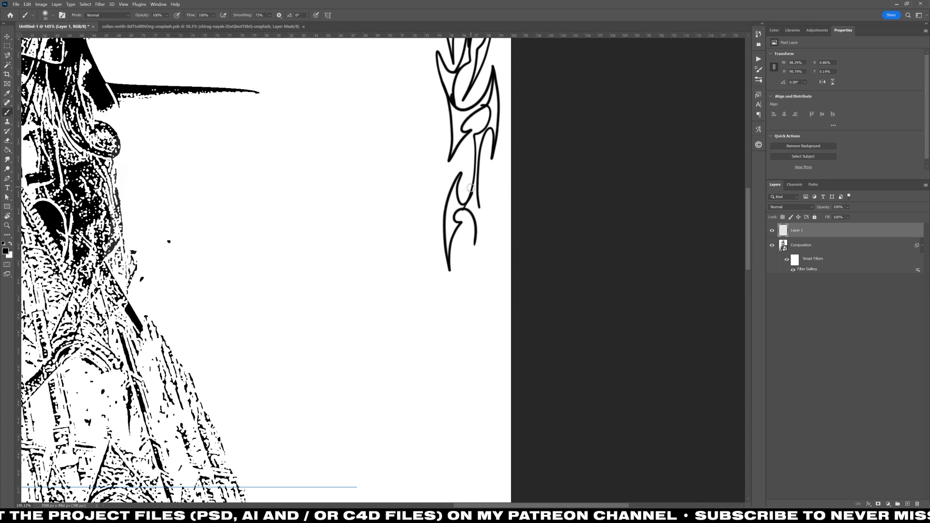
Step: Lengthen the right-edge ornament below the crown spike with slender curved blades and hooks
mouse_move(478, 148)
left_mouse_down()
mouse_move(493, 187)
mouse_move(475, 273)
left_mouse_up()
key("ctrl+z")
key("ctrl+z")
mouse_move(491, 199)
left_mouse_down()
mouse_move(479, 267)
mouse_move(473, 203)
mouse_move(463, 263)
mouse_move(492, 168)
mouse_move(485, 203)
mouse_move(493, 185)
left_mouse_up()
left_click_drag(486, 238, 492, 173)
left_click_drag(469, 193, 489, 229)
left_click_drag(496, 174, 494, 245)
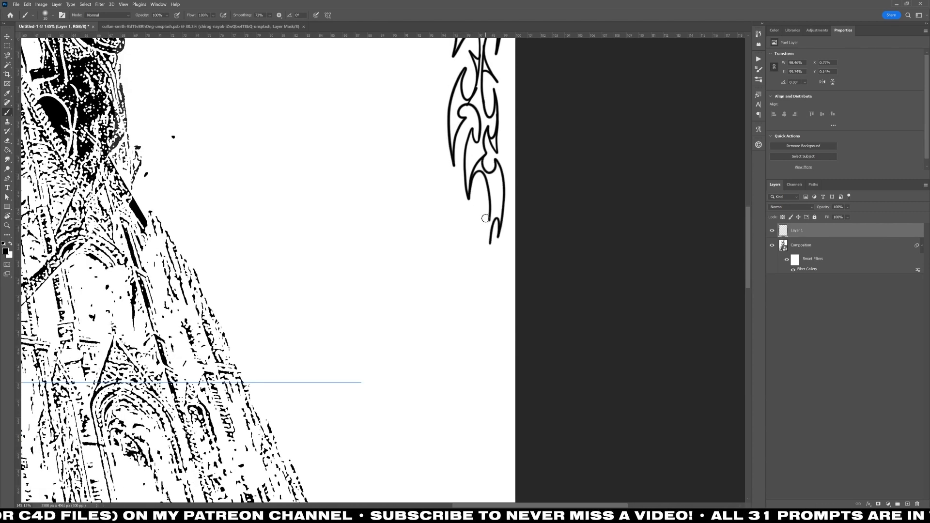
Step: Undo the lowest blade strokes and replace them with narrower spikes and a diagonal barb
key("ctrl+z")
key("ctrl+z")
left_click_drag(469, 187, 485, 200)
mouse_move(484, 155)
left_mouse_down()
mouse_move(488, 257)
mouse_move(476, 199)
mouse_move(479, 217)
left_mouse_up()
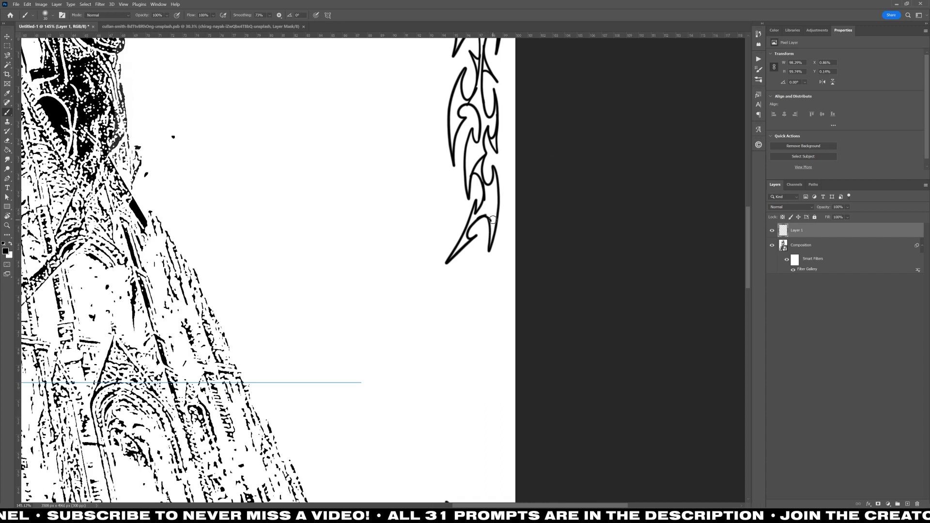
key("ctrl+z")
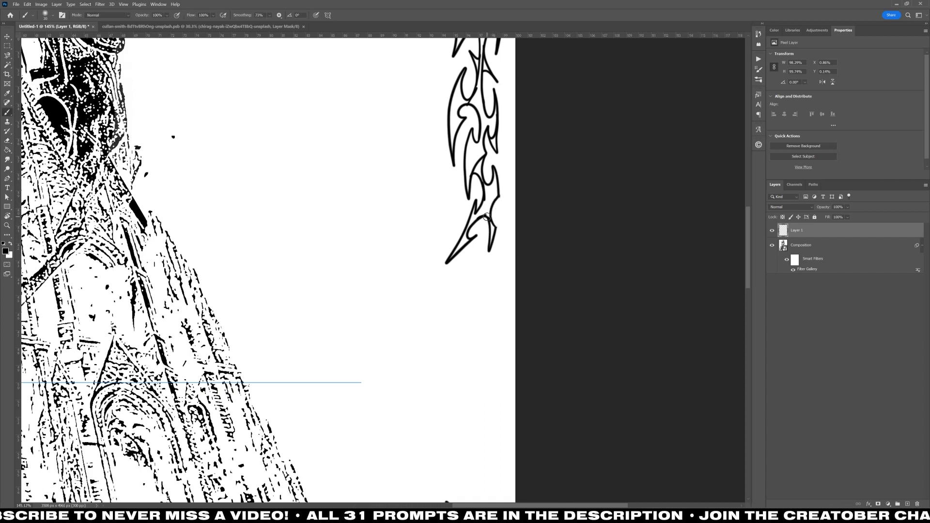
Step: Complete the right-edge ornament down to the horizontal symmetry axis and fit the whole frame in view
mouse_move(486, 217)
left_mouse_down()
mouse_move(471, 287)
mouse_move(501, 244)
mouse_move(481, 268)
mouse_move(488, 261)
mouse_move(499, 271)
mouse_move(492, 341)
mouse_move(503, 309)
mouse_move(492, 254)
mouse_move(499, 249)
mouse_move(469, 267)
mouse_move(451, 316)
mouse_move(480, 321)
mouse_move(465, 288)
left_mouse_up()
mouse_move(494, 318)
left_mouse_down()
mouse_move(472, 360)
mouse_move(475, 388)
mouse_move(472, 363)
mouse_move(483, 385)
left_mouse_up()
key("ctrl+z")
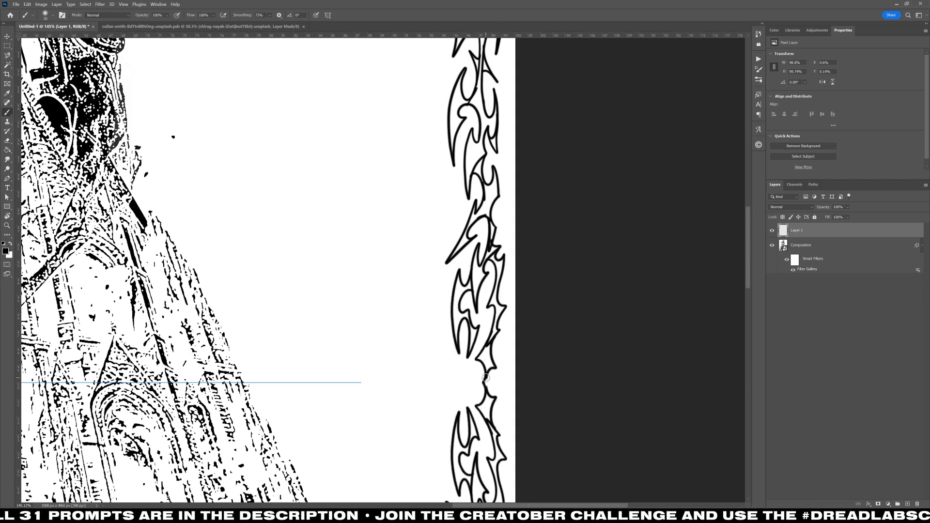
key("ctrl+0")
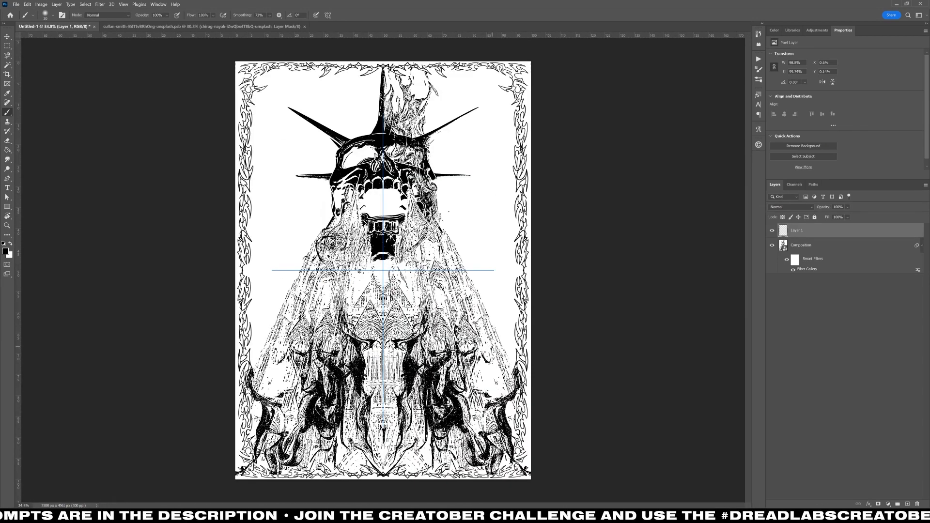
Step: Duplicate Layer 1, hide the layers below, and fill the copy's centre and outer margin with white
key("ctrl+j")
left_click(772, 245)
left_click(772, 259)
key("g")
key("x")
left_click(300, 176)
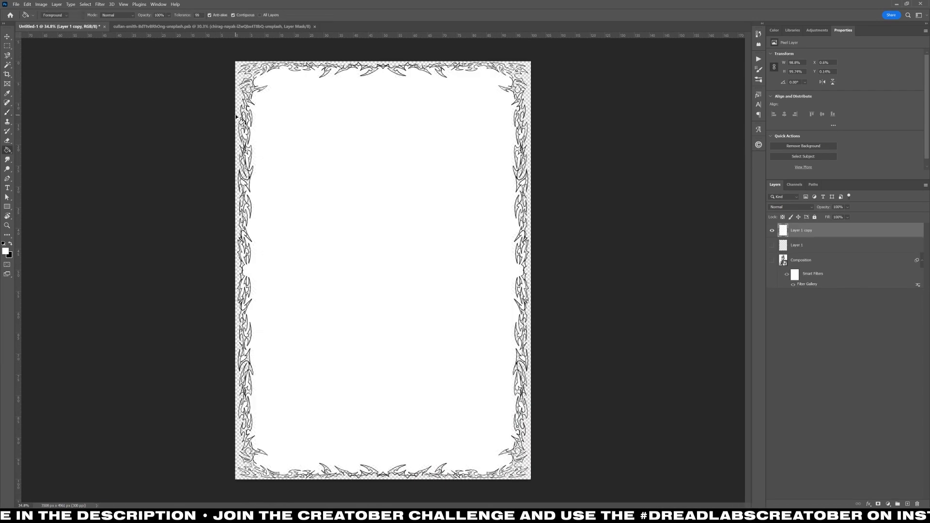
left_click(239, 122)
Step: Add a black solid color fill layer beneath Layer 1 copy to blacken the ornament shapes
left_click(824, 245)
left_click(888, 503)
left_click(882, 372)
left_click_drag(615, 342, 600, 361)
left_click(766, 266)
scroll(514, 286, "up", 8)
scroll(515, 285, "down", 9)
Step: Group Layer 1 copy, the black fill layer and Layer 1 together
right_click(803, 246)
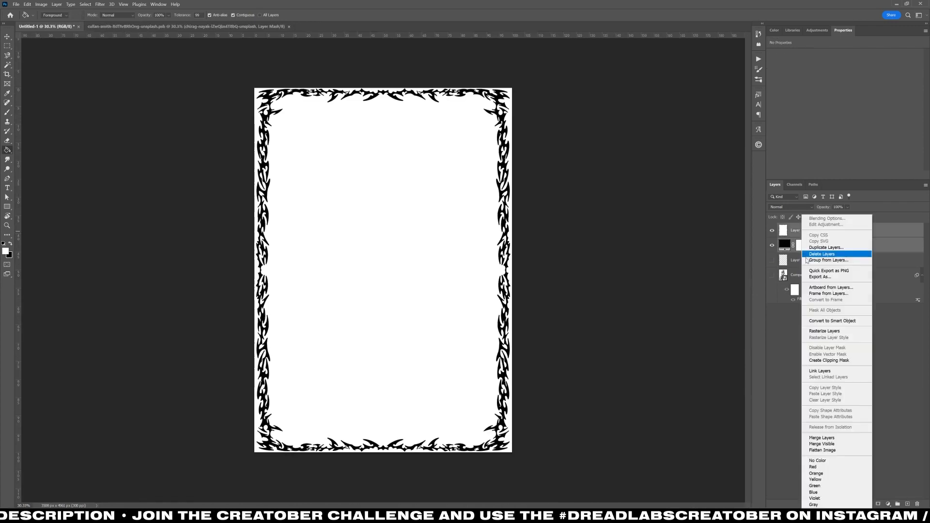
left_click(812, 260)
left_click(813, 236, "shift")
right_click(812, 237)
left_click(796, 259)
key("ctrl+g")
Step: Select the white area inside the frame with the Magic Wand and clear it from Layer 1 copy and the black fill layer's mask
left_click(780, 228)
left_click(795, 239)
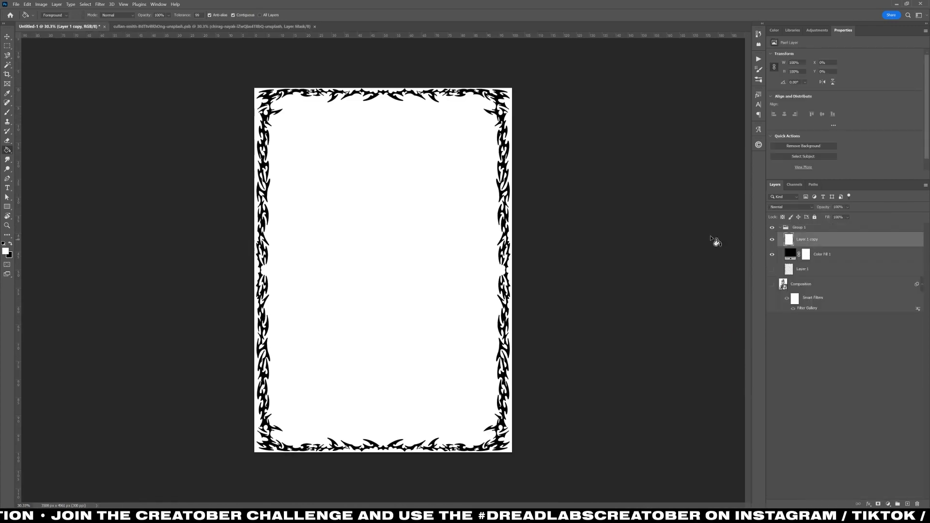
key("w")
left_click(419, 161)
key("Delete")
left_click(806, 256)
key("Delete")
key("ctrl+d")
left_click(798, 227)
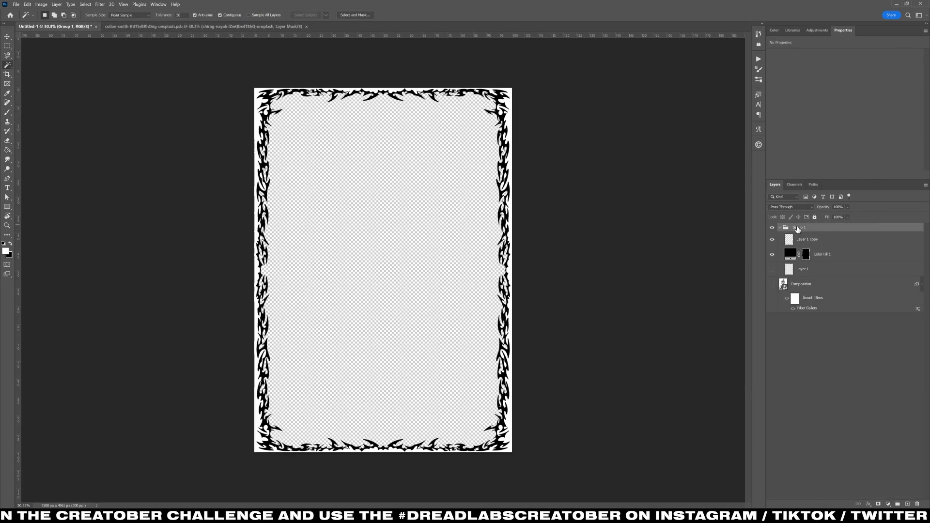
Step: Convert Group 1 to a smart object and show the Composition layer again
right_click(797, 228)
left_click(823, 304)
left_click(772, 245)
Step: Add a new layer beneath Composition and fill it with white using the default colors
left_click(868, 504)
left_click(800, 245)
left_click(907, 504, "ctrl")
key("d")
key("ctrl+BackSpace")
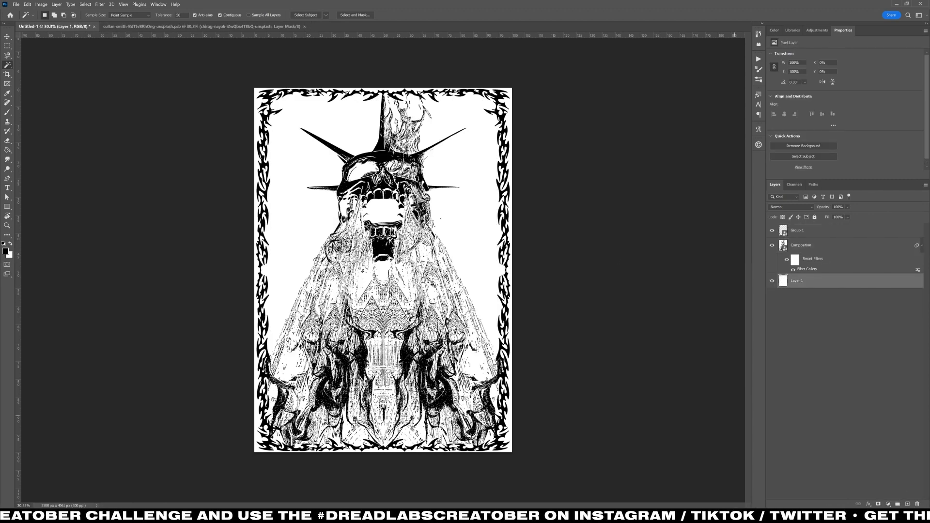
left_click(800, 245)
key("ctrl+t")
left_click_drag(581, 230, 579, 231)
key("Escape")
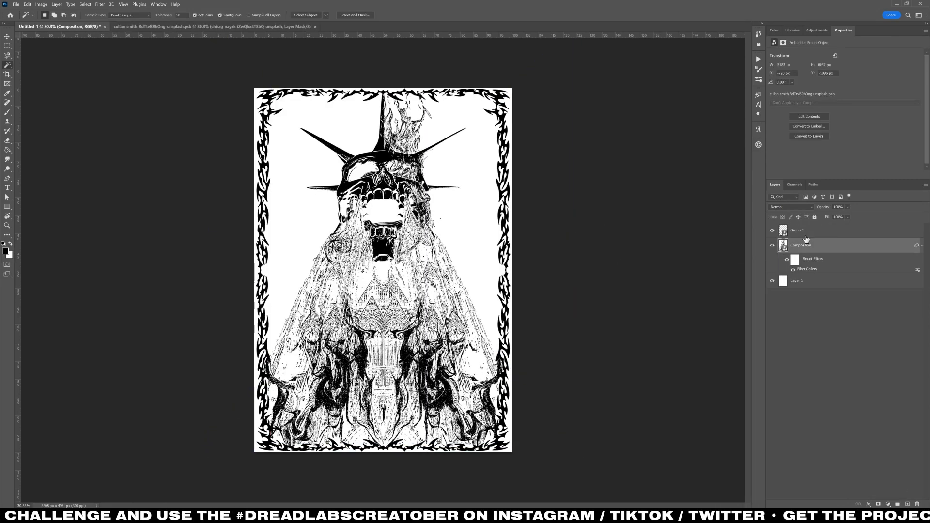
Step: Apply a Stroke layer style to the ornamental frame in Group 1
left_click(806, 235)
left_click(874, 226)
scroll(351, 306, "up", 5)
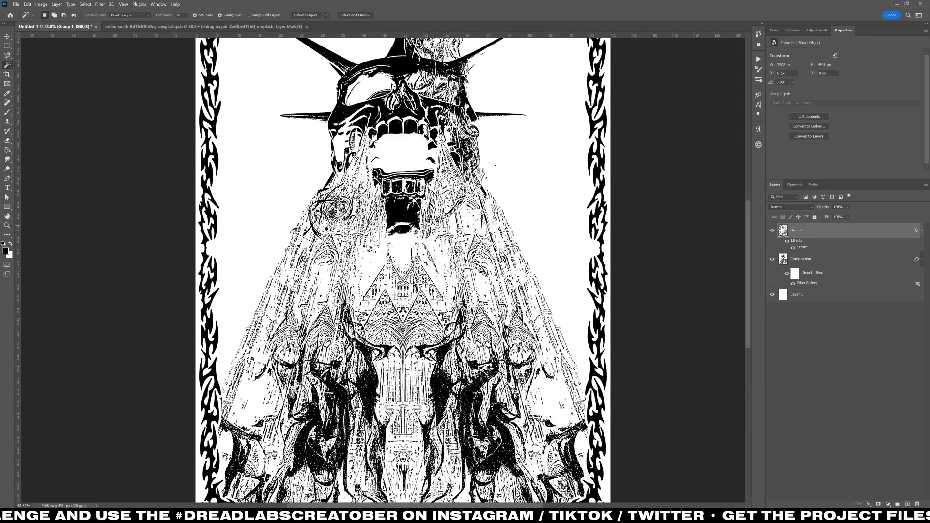
Step: Open Group 1's smart object contents and stamp the black ornament into a merged layer above the group, hiding Color Fill 1
double_click(782, 230)
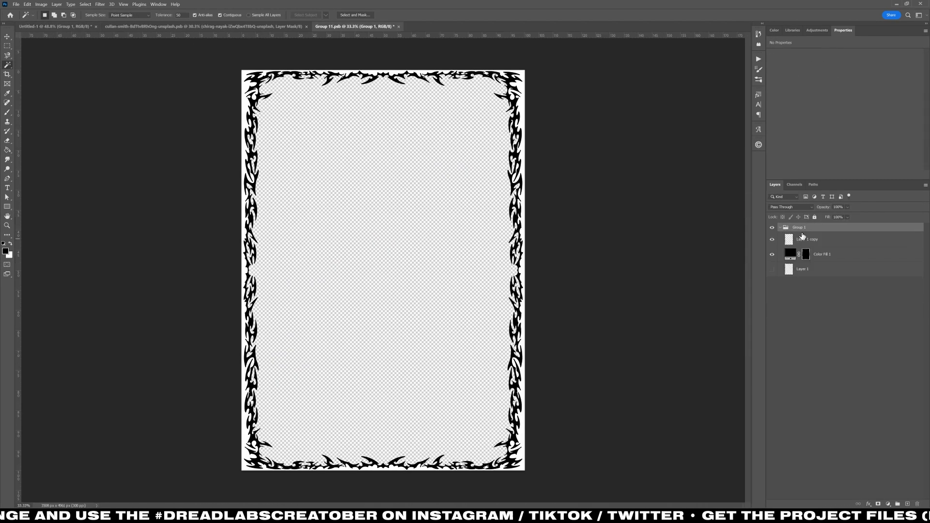
left_click_drag(822, 239, 822, 234)
left_click(813, 228)
key("ctrl+alt+shift+e")
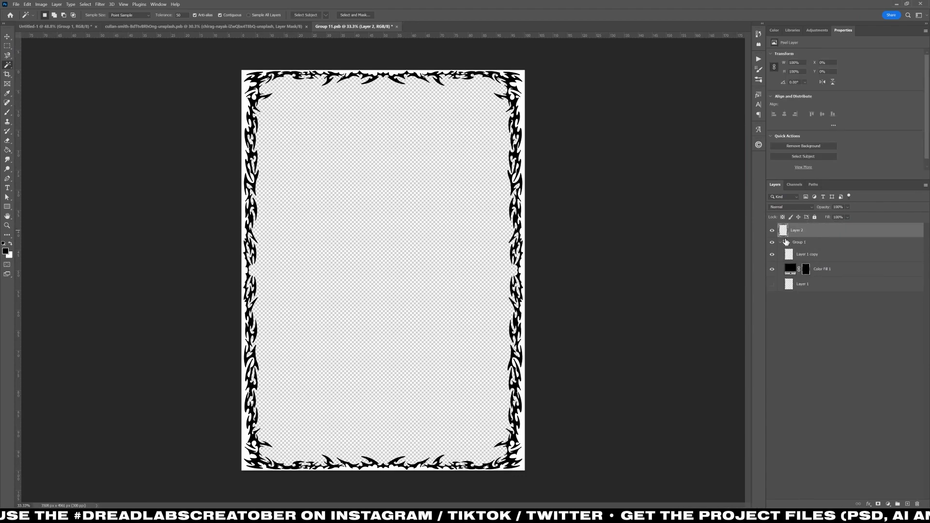
left_click(772, 254)
left_click(772, 269)
left_click(772, 255)
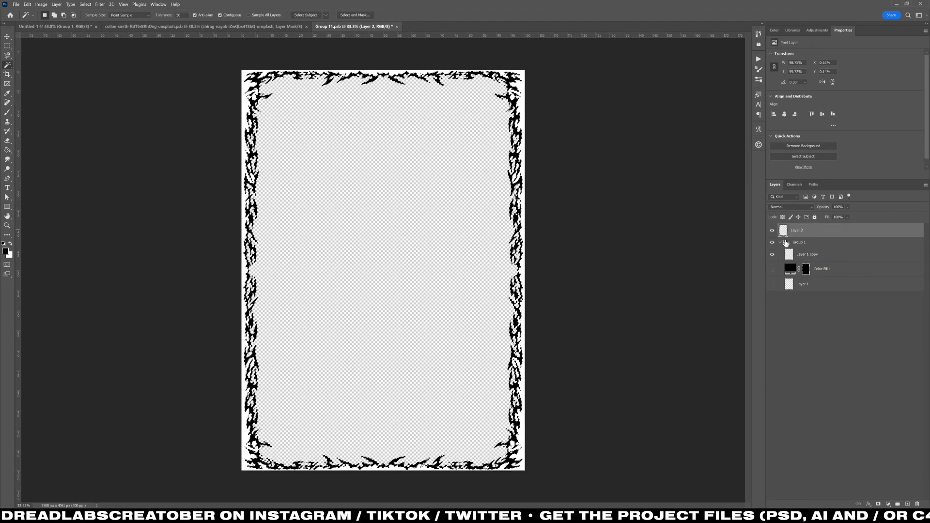
Step: Clip Color Fill 1 to Layer 1, show both layers and hide Layer 1 copy
left_click(805, 269)
left_click(804, 276, "alt")
left_click(772, 269)
left_click(772, 284)
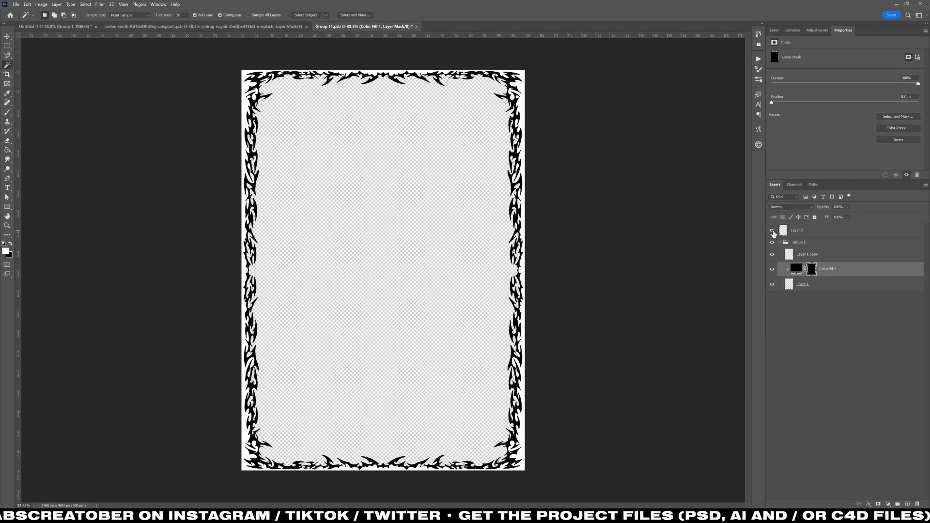
left_click(772, 254)
Step: Apply a grey Color Overlay and a Bevel & Emboss with 16 px soften to Layer 2
left_click(785, 234)
left_click(868, 504)
left_click(886, 433)
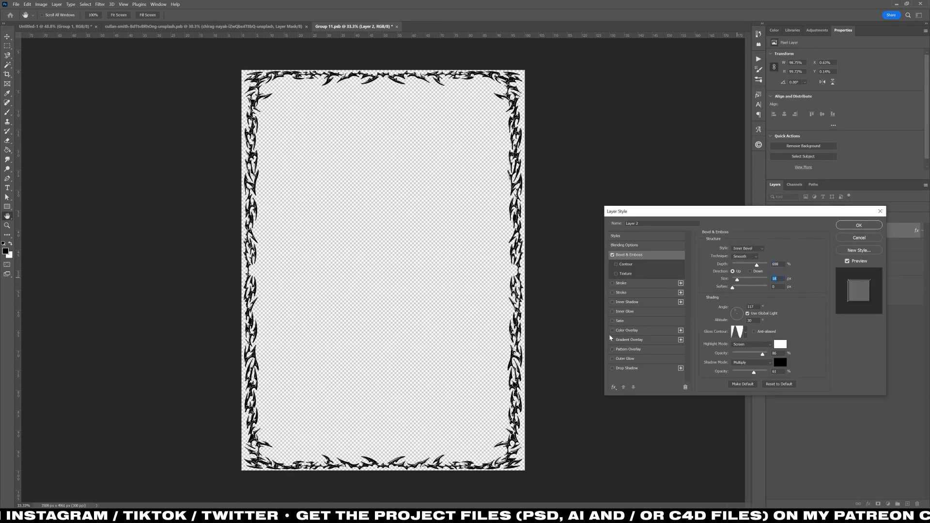
left_click(626, 330)
left_click(612, 255)
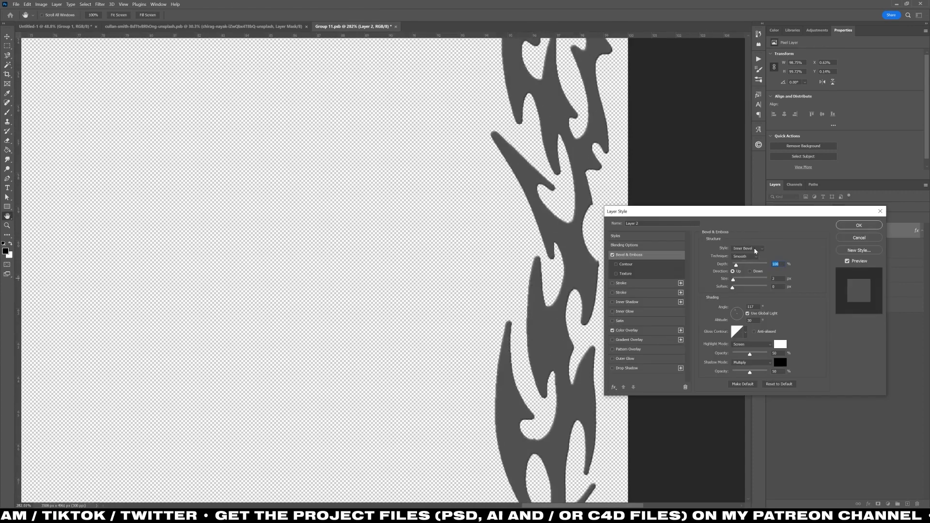
left_click_drag(736, 286, 762, 286)
key("Return")
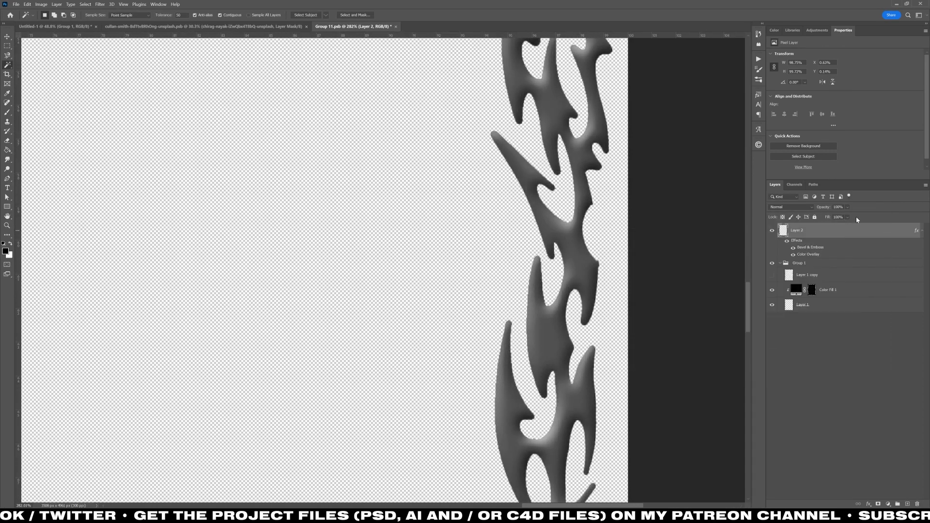
Step: Duplicate Layer 2 and give the copy a Down-direction Bevel & Emboss with a double-peaked gloss contour and no soften
key("ctrl+j")
left_click(868, 503)
left_click(888, 443)
left_click(746, 332)
left_click(715, 361)
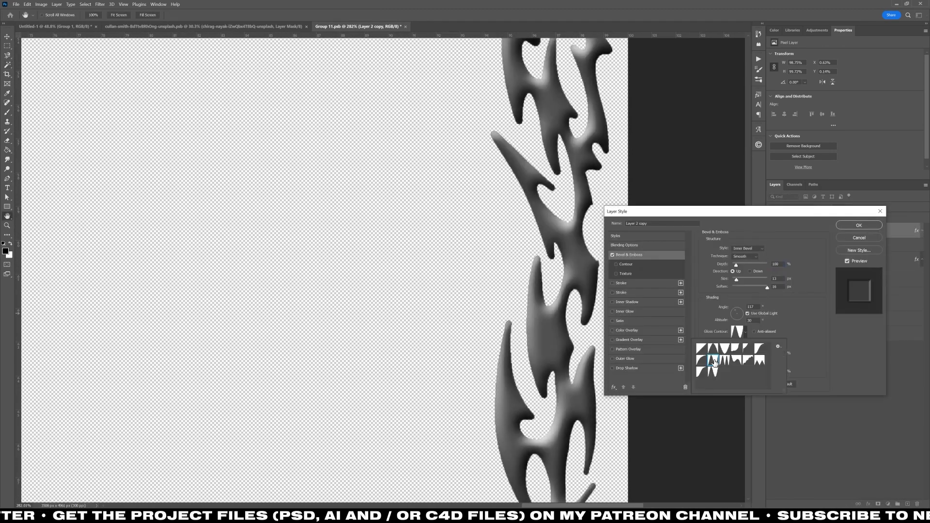
left_click_drag(766, 287, 736, 280)
left_click(751, 271)
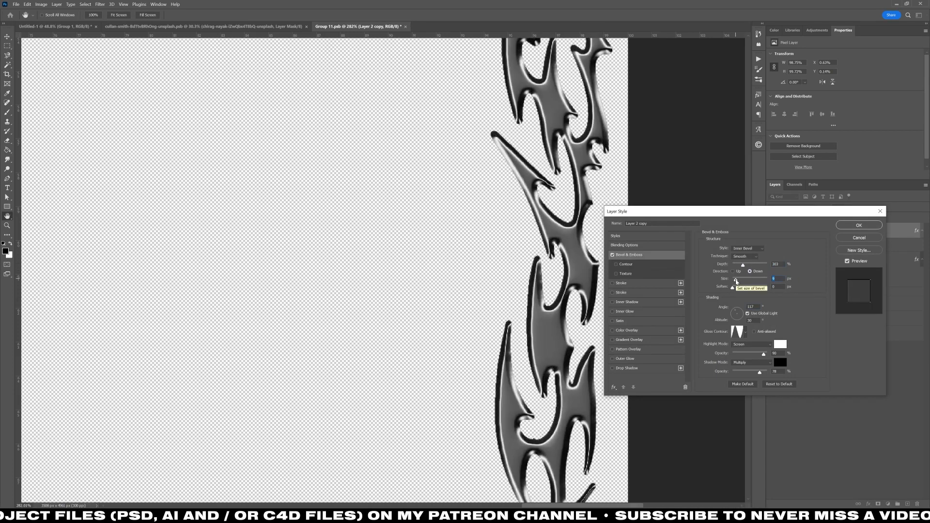
left_click(858, 225)
Step: Add a Stroke style to Layer 2 copy and switch off the second, red stroke
key("ctrl+0")
scroll(523, 232, "up", 5)
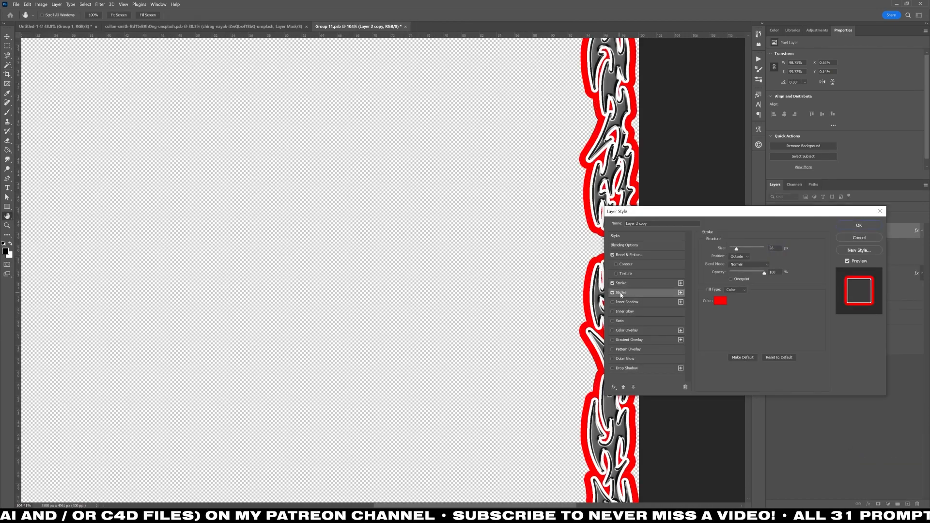
left_click(612, 293)
left_click(859, 225)
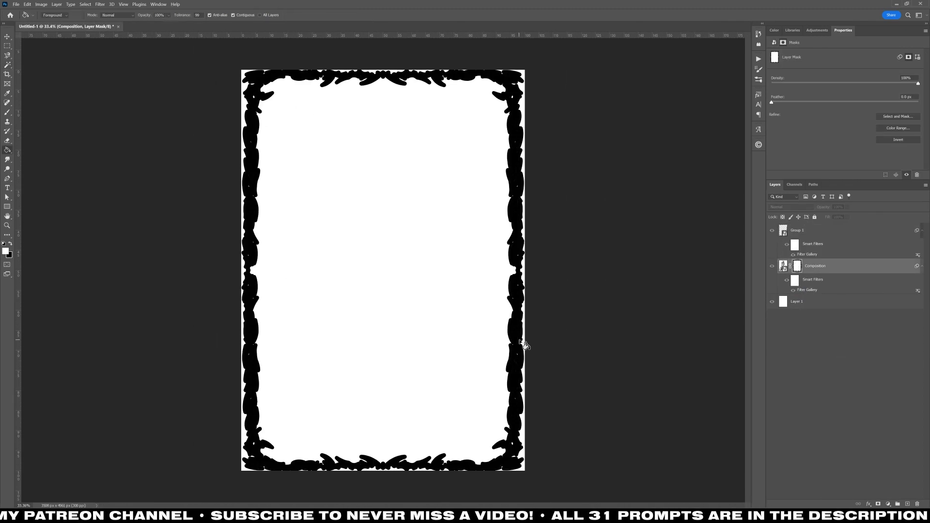
Step: Undo the fill on the Composition layer's mask and delete the mask
left_click(523, 345)
key("ctrl+z")
right_click(796, 266)
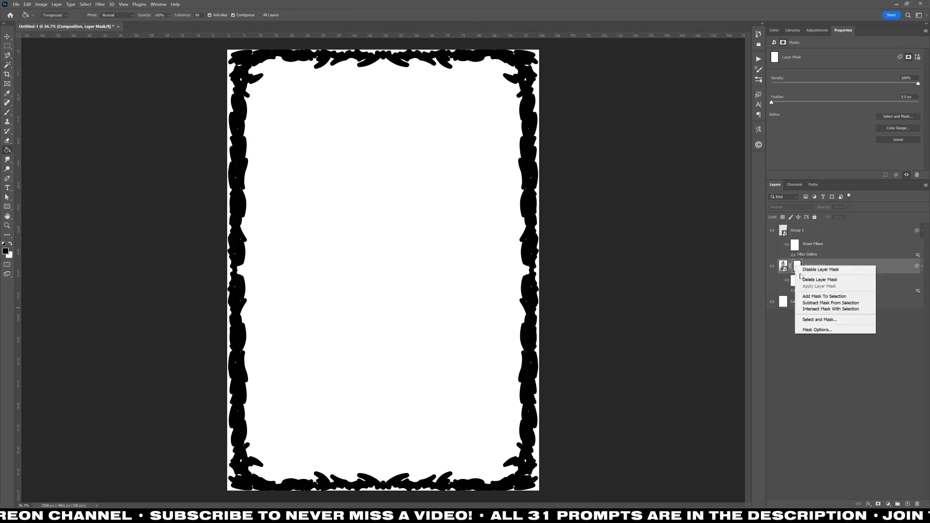
left_click(797, 269, "alt")
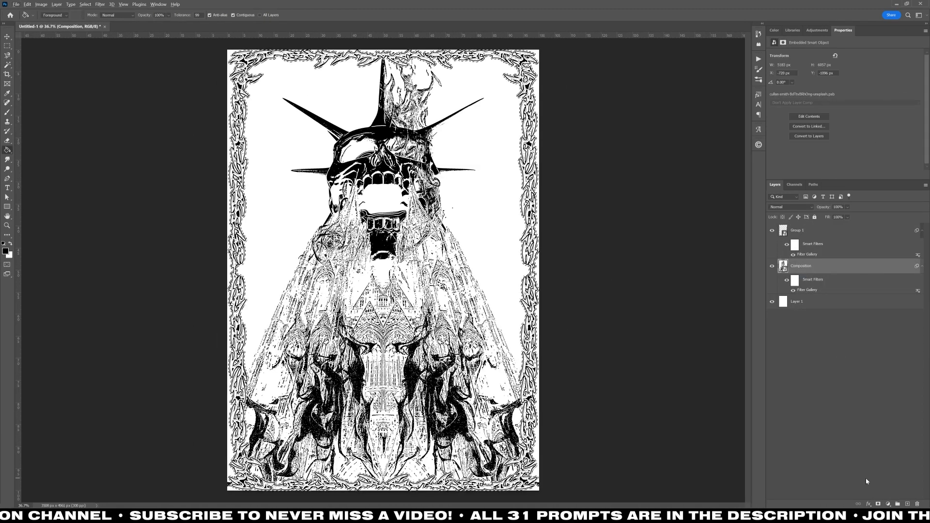
Step: Add a new mask to Composition from the frame's selection and fill the area inside the frame with white
left_click(797, 269, "alt")
left_click(262, 166)
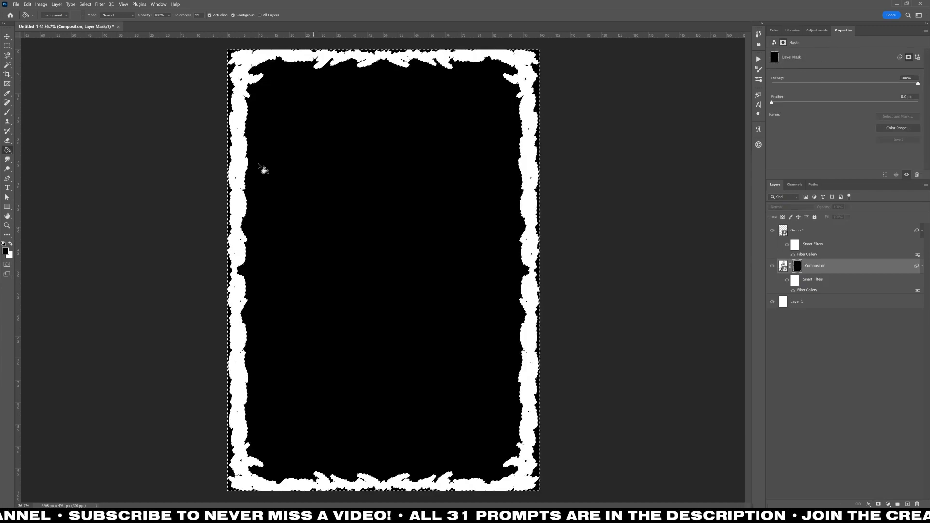
key("x")
left_click(427, 245)
key("ctrl+z")
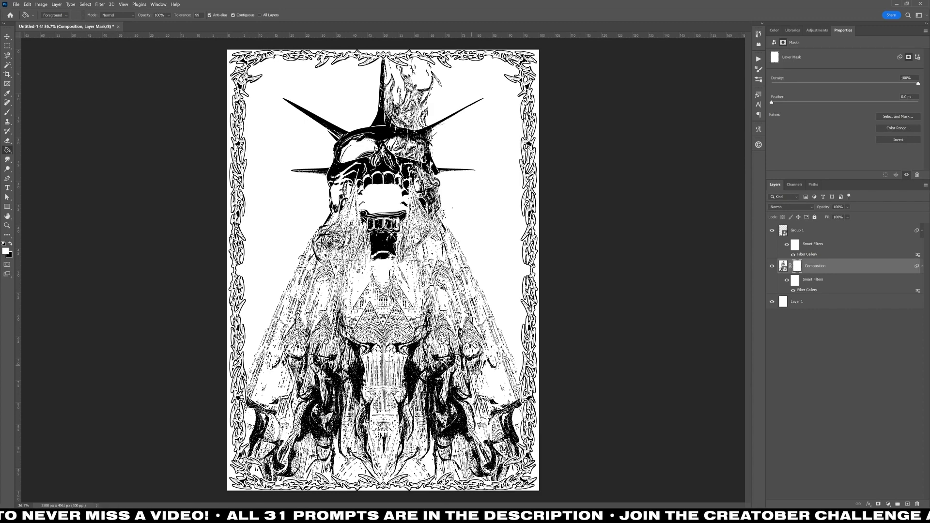
Step: Save the document as "17 - Church [Final]" in the Creatober 2023 folder's 17 - Church subfolder
key("ctrl+shift+s")
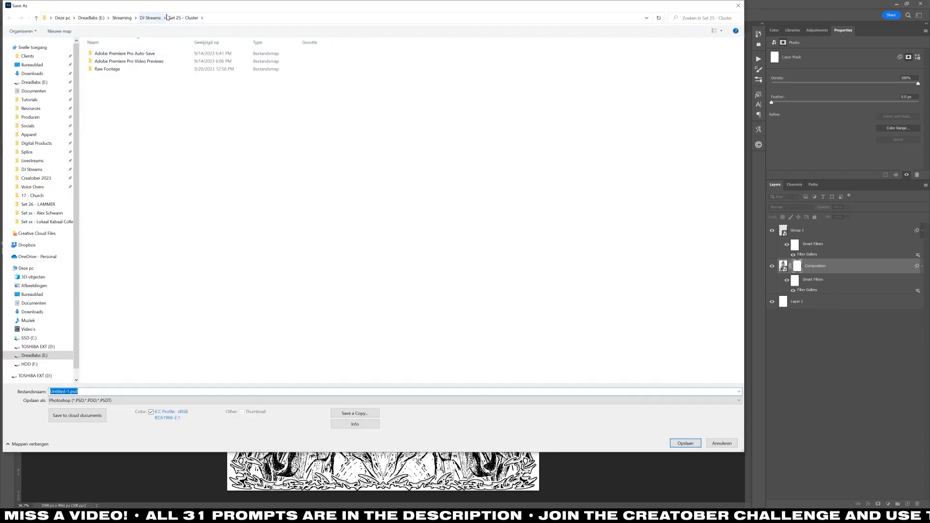
left_click(43, 177)
double_click(107, 178)
type("17 - Church [Final")
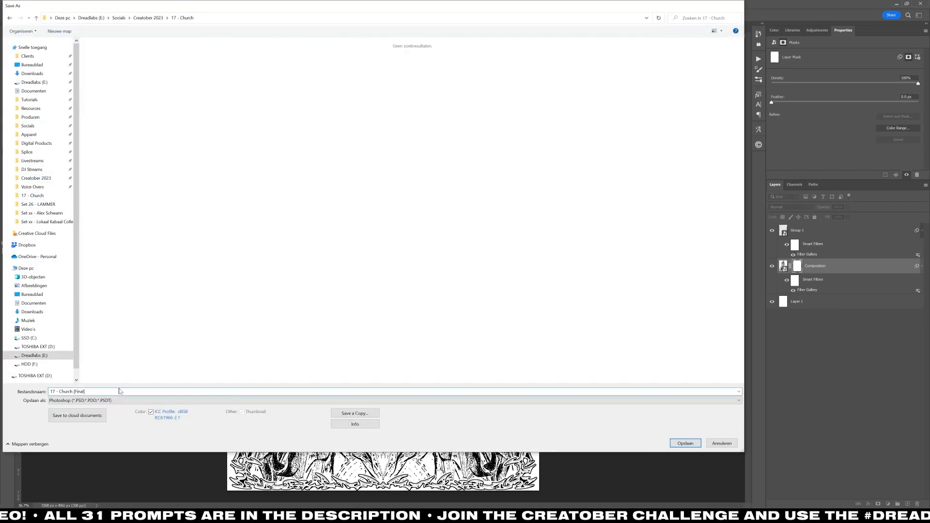
key("Return")
Step: Edit Group 1's Filter Gallery, setting Poster Edges to thickness 4, intensity 10 and posterization 1, and show the Stamp effect
left_click(891, 235)
left_click(779, 86)
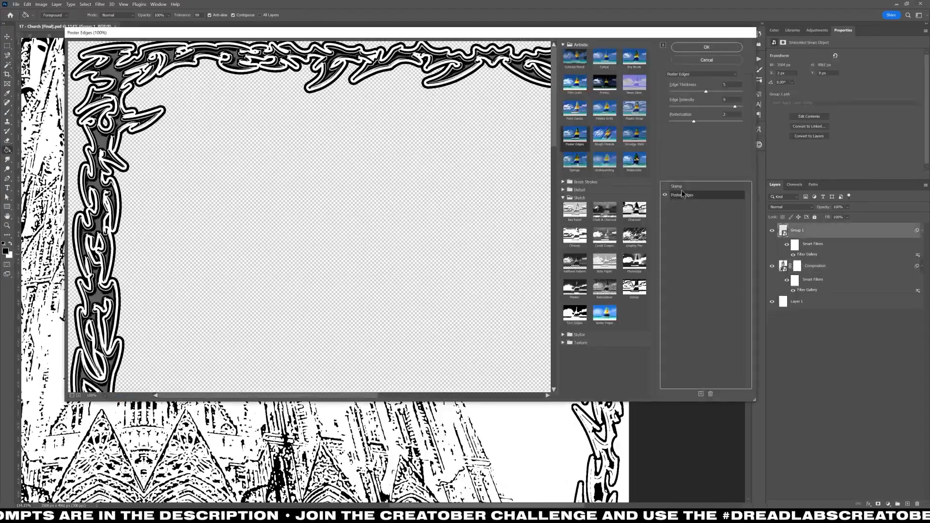
left_click_drag(706, 91, 684, 91)
left_click_drag(735, 106, 677, 96)
left_click(665, 186)
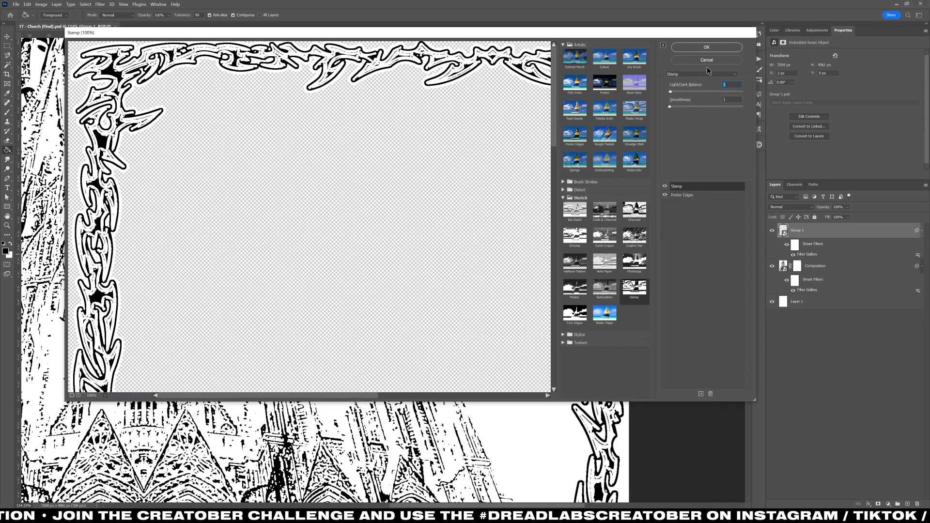
Step: Add a Grain effect between Stamp and Poster Edges in the effect stack
left_click(691, 194)
left_click(581, 342)
left_click(604, 356)
left_click(701, 394)
left_click(604, 356)
left_click(665, 187)
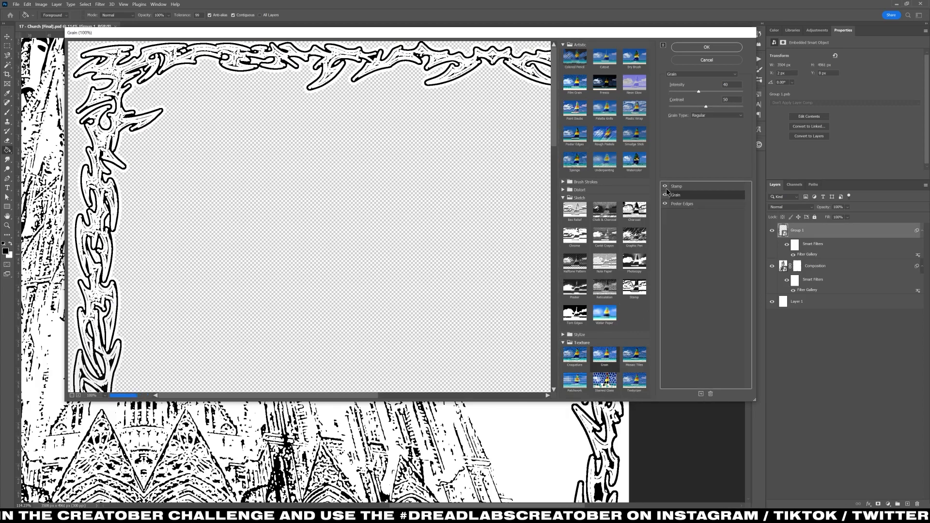
Step: Set the Grain type to Clumped with intensity 85 and move Poster Edges above Grain in the effect stack
left_click(716, 115)
left_click(702, 137)
left_click_drag(706, 106, 742, 106)
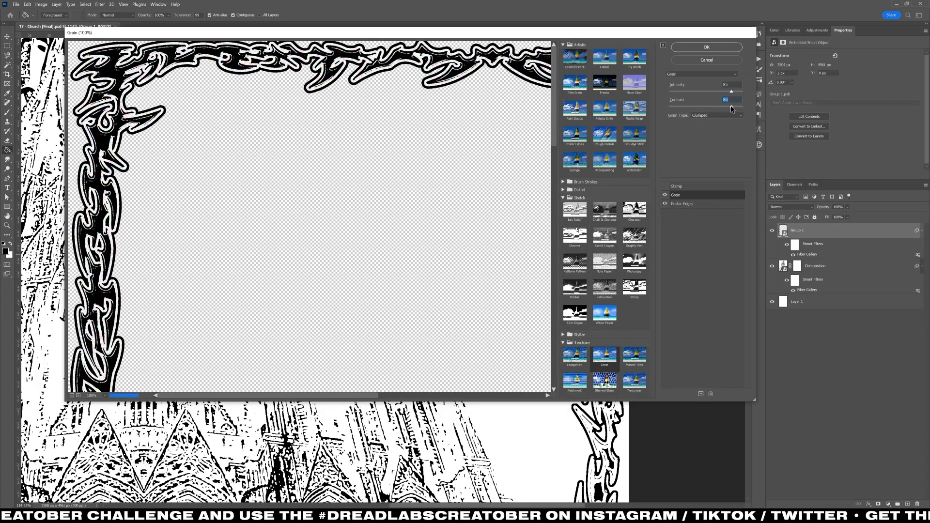
left_click(664, 186)
left_click_drag(681, 203, 683, 191)
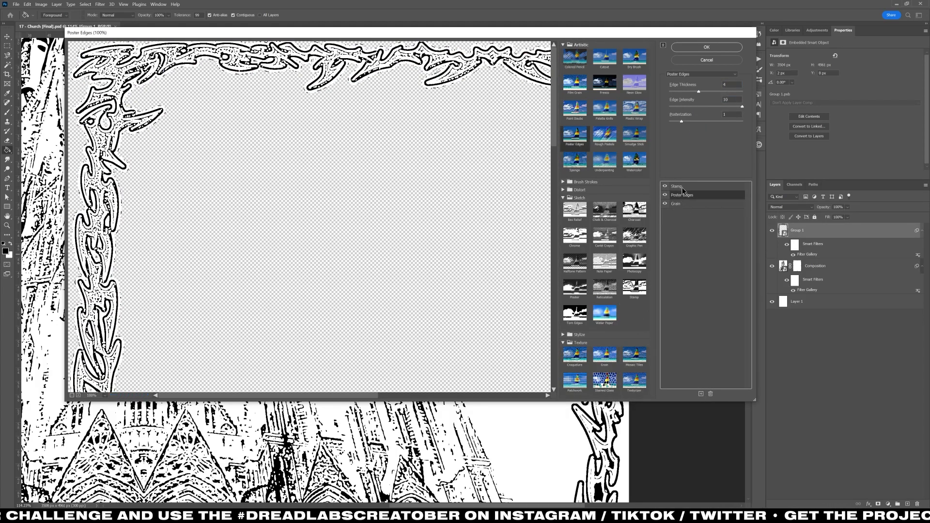
Step: Try other Grain types and strengths, then set Grain to Clumped with intensity 78 and a medium contrast
left_click(683, 203)
left_click(716, 115)
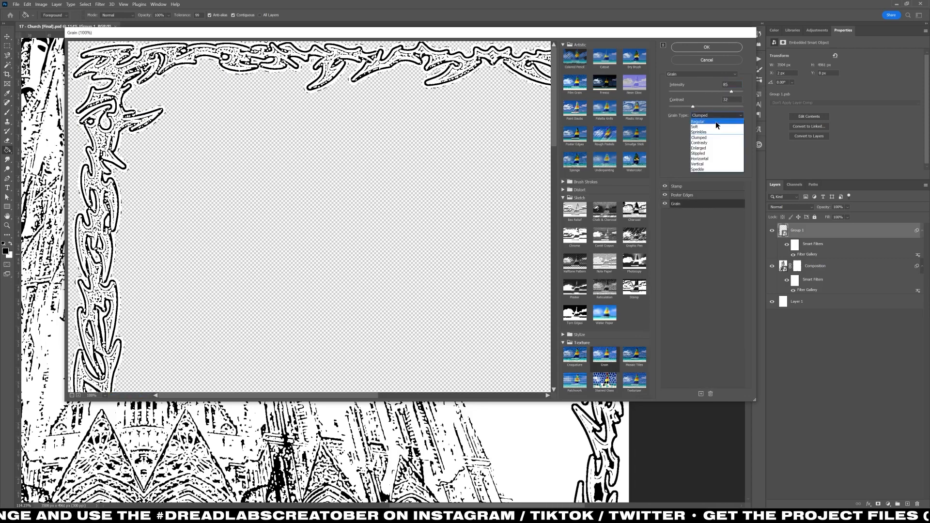
left_click(698, 131)
left_click_drag(693, 106, 678, 106)
left_click_drag(732, 92, 678, 92)
left_click(703, 115)
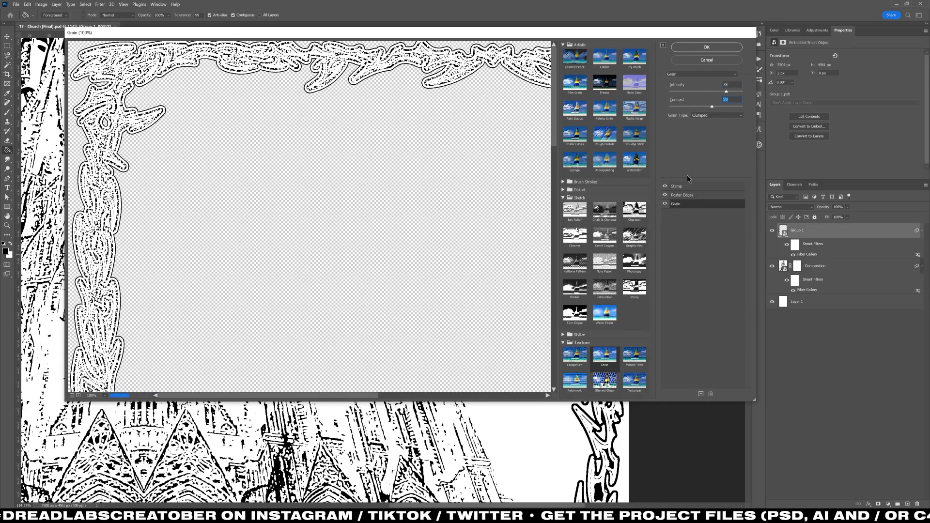
Step: Set the Poster Edges intensity to 10 and apply the Filter Gallery to the frame
left_click(673, 195)
left_click_drag(714, 106, 743, 106)
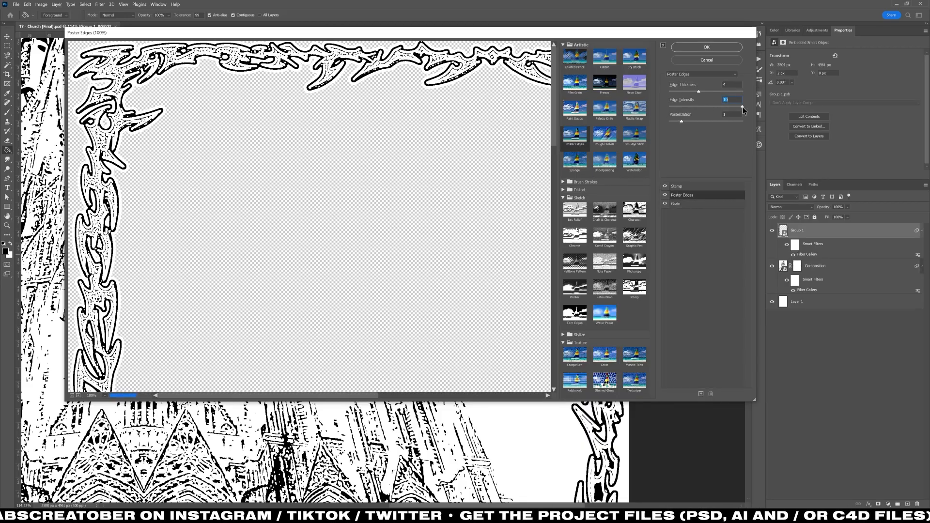
key("Return")
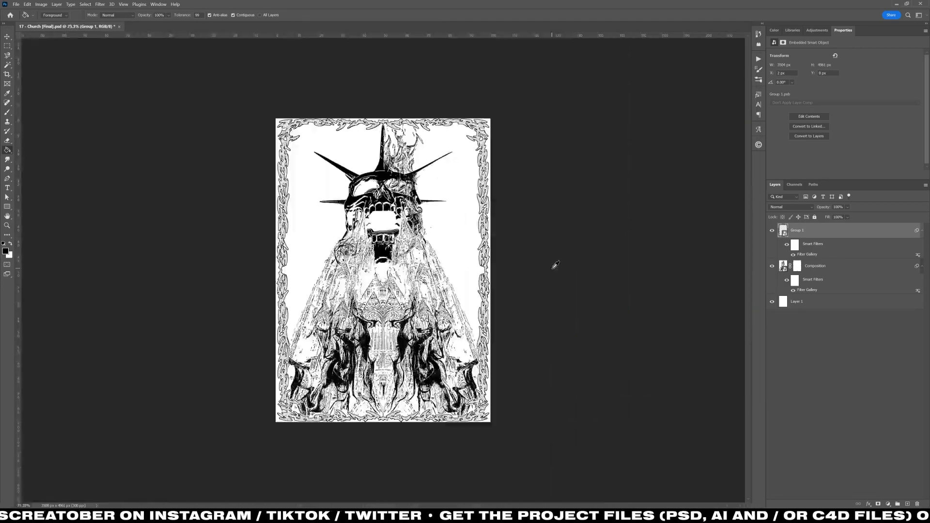
Step: Scale the Group 1 frame down slightly so it sits inside the canvas edges
scroll(554, 233, "up", 5)
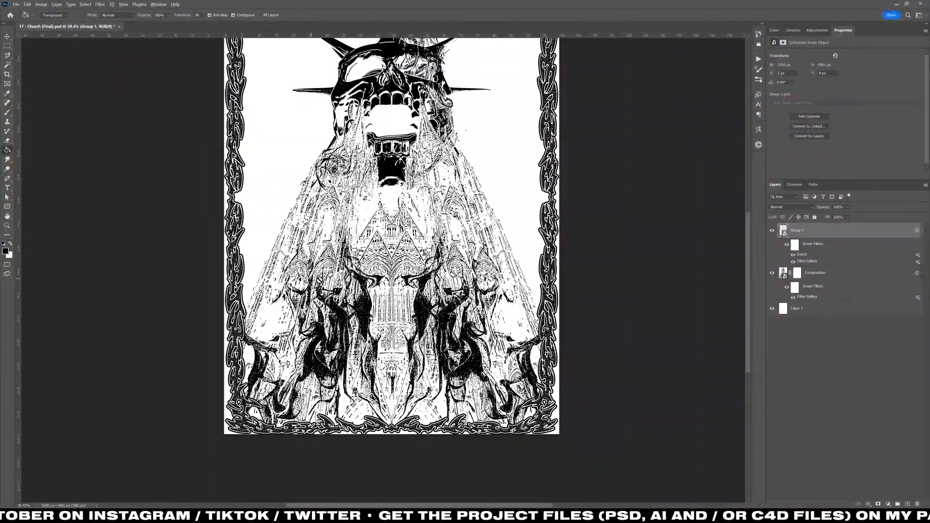
scroll(320, 280, "up", 3)
key("ctrl+t")
left_click_drag(391, 89, 391, 85)
key("Return")
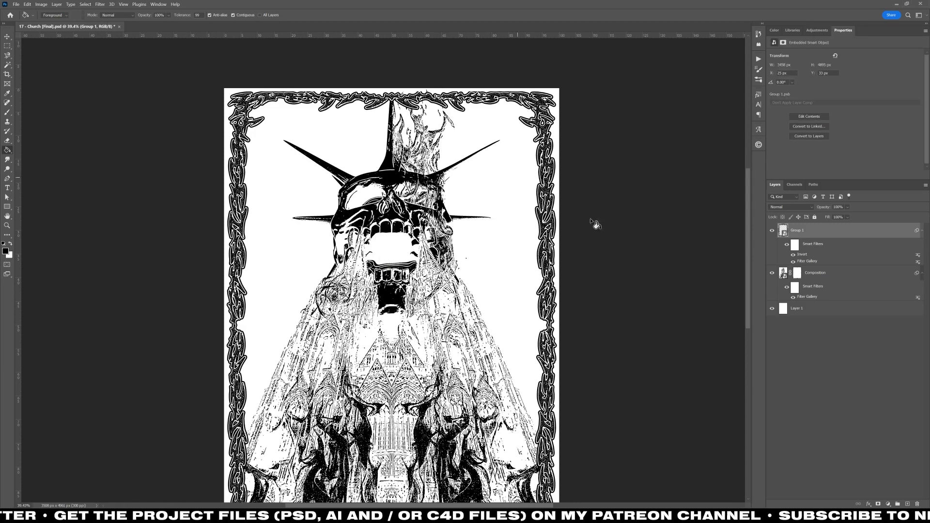
Step: Brush thin, mirrored DREA lettering across the skull on a new layer using vertical symmetry, and hide the Composition layer
key("ctrl+shift+alt+n")
key("b")
left_click(328, 15)
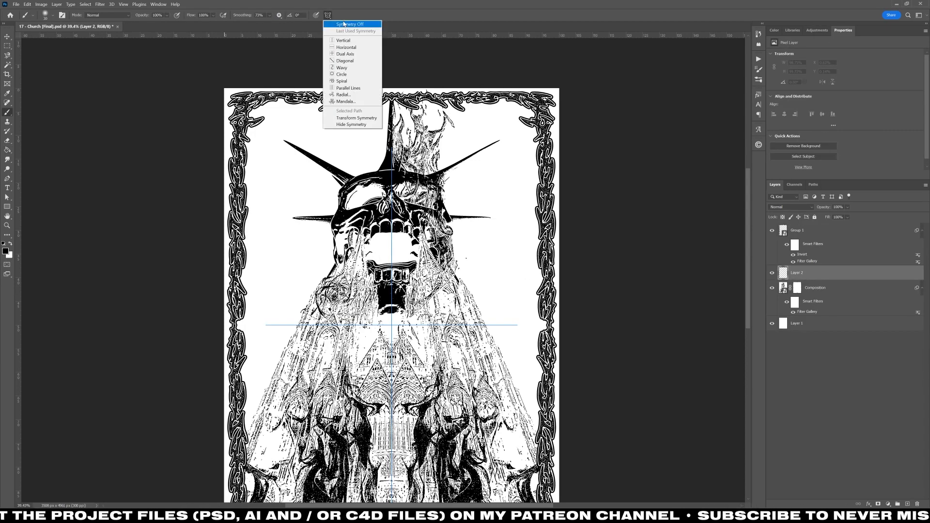
left_click(345, 24)
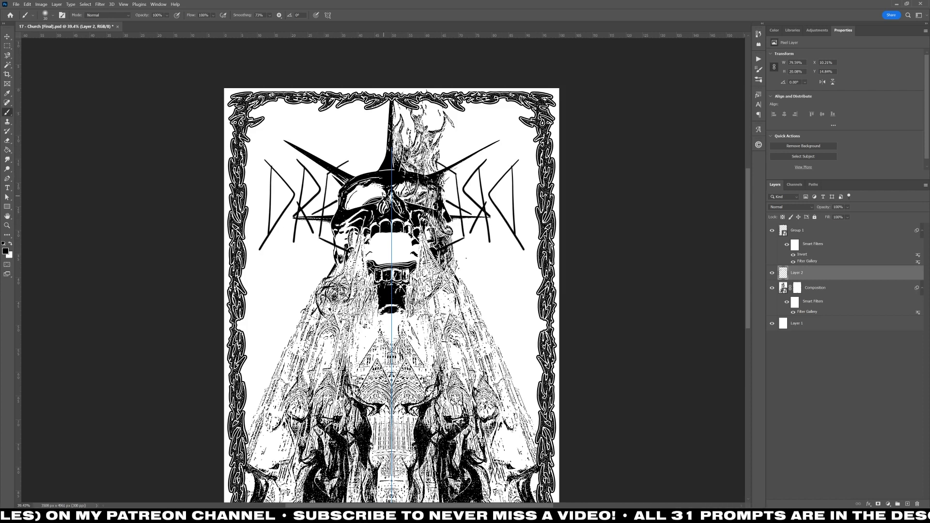
left_click(772, 289)
left_click(772, 289)
left_click(772, 289)
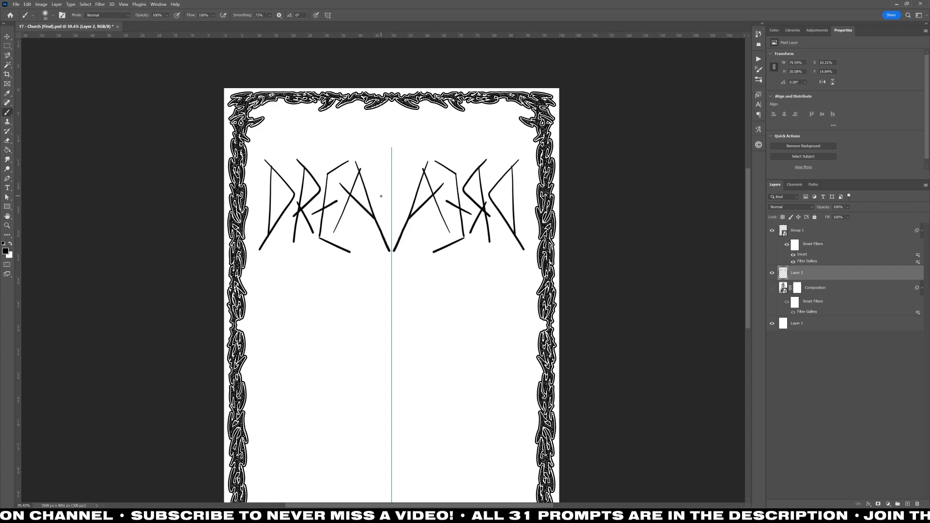
Step: Add a new layer above the lettering sketch and lower the sketch layer's opacity to 28%
left_click(907, 503)
left_click(829, 287)
left_click(847, 207)
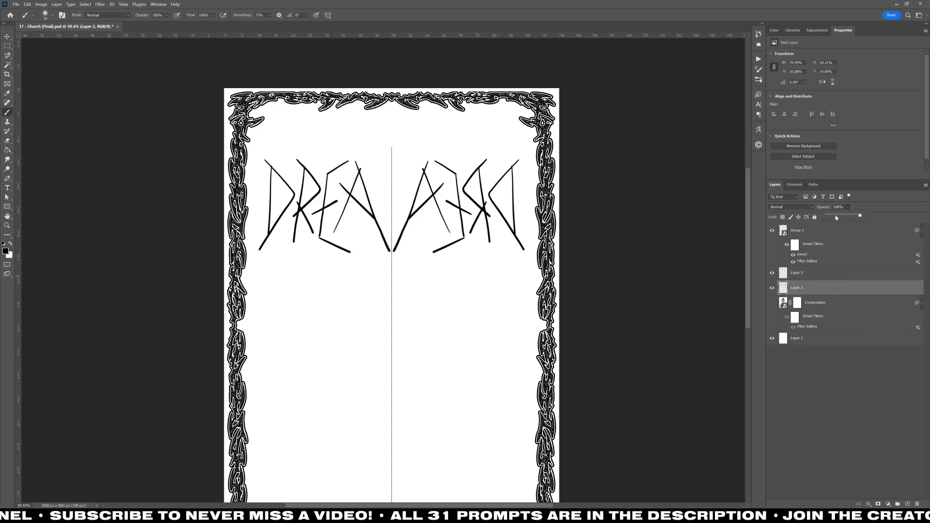
left_click(829, 216)
Step: Try tracing the letter D on Layer 3 with a thicker brush and brush symmetry
left_click(813, 271)
left_click(328, 15)
left_click(339, 25)
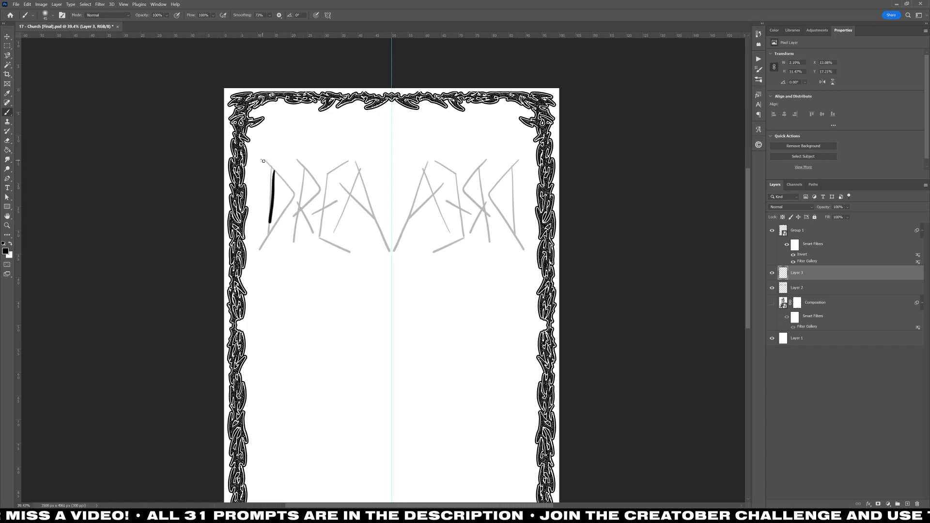
Step: Show the Composition layer and warp the Layer 2 lettering sketch with Arc Lower at a bend of about -45.9%
left_click(772, 302)
left_click(813, 288)
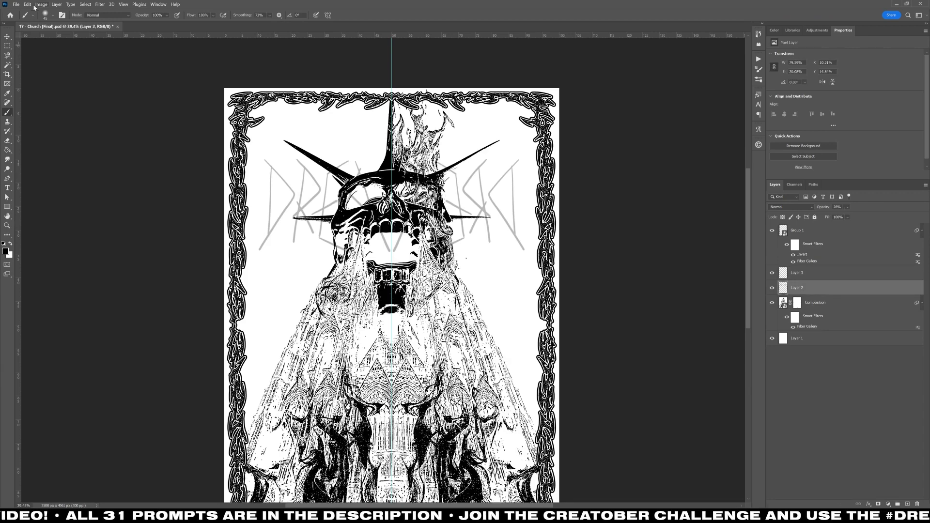
left_click(27, 4)
left_click(27, 4)
left_click(27, 4)
mouse_move(66, 160)
left_click(131, 206)
left_click(173, 15)
left_click(172, 33)
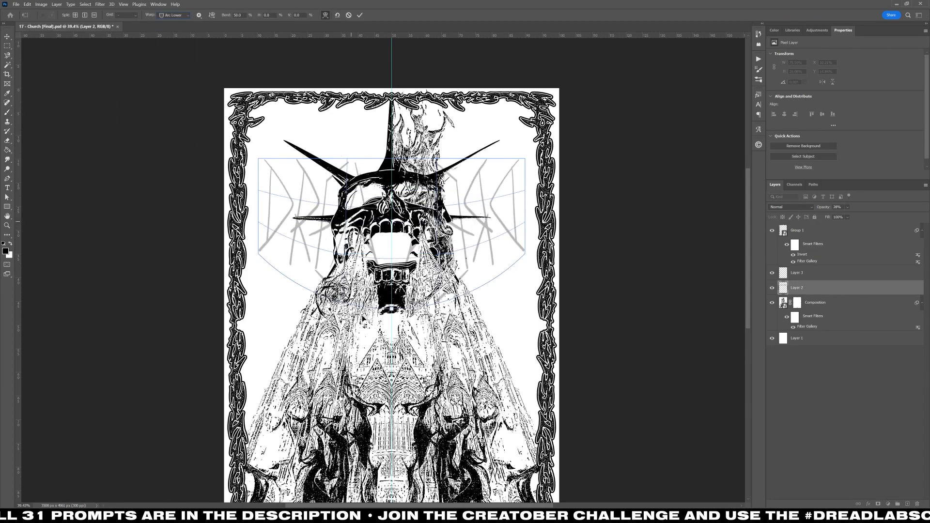
left_click_drag(228, 15, 184, 15)
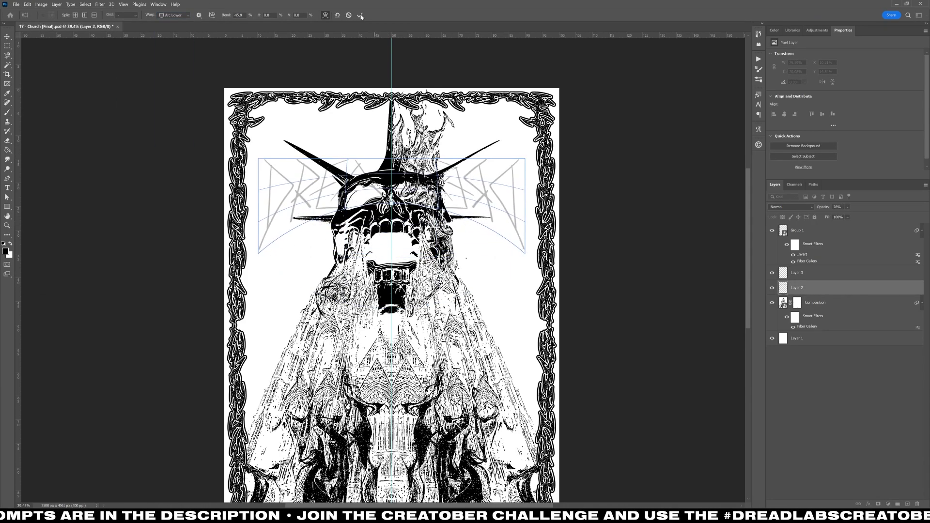
left_click(360, 15)
Step: Stretch the warped lettering sketch downward so its outer letters reach lower, and make Layer 3 active
key("ctrl+t")
left_click_drag(398, 249, 398, 327)
key("Return")
left_click(805, 271)
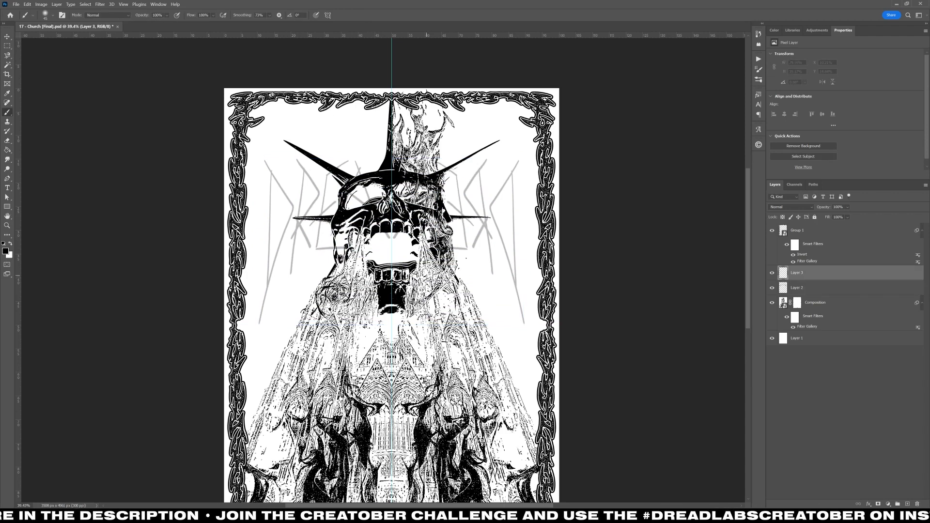
left_click_drag(266, 269, 290, 269)
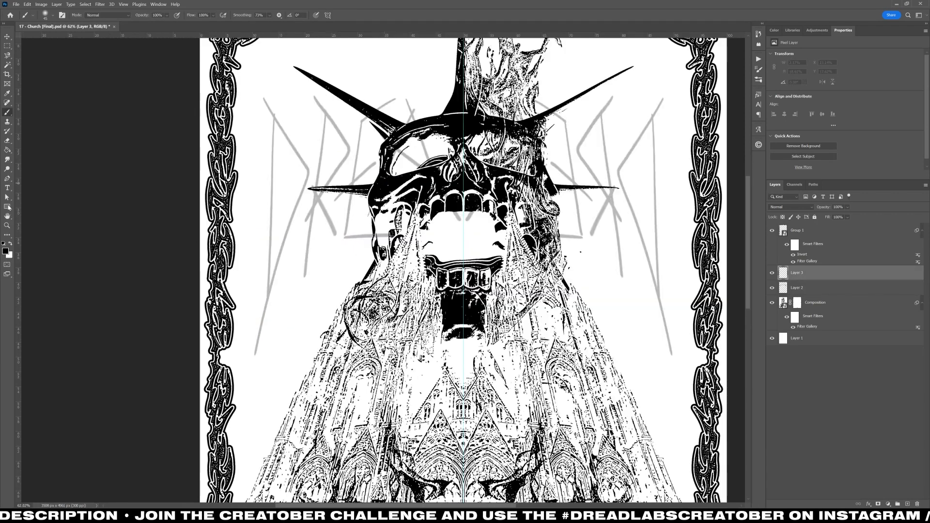
right_click(7, 207)
left_click(37, 234)
left_click(107, 15)
left_click(65, 54)
left_click_drag(283, 119, 282, 238)
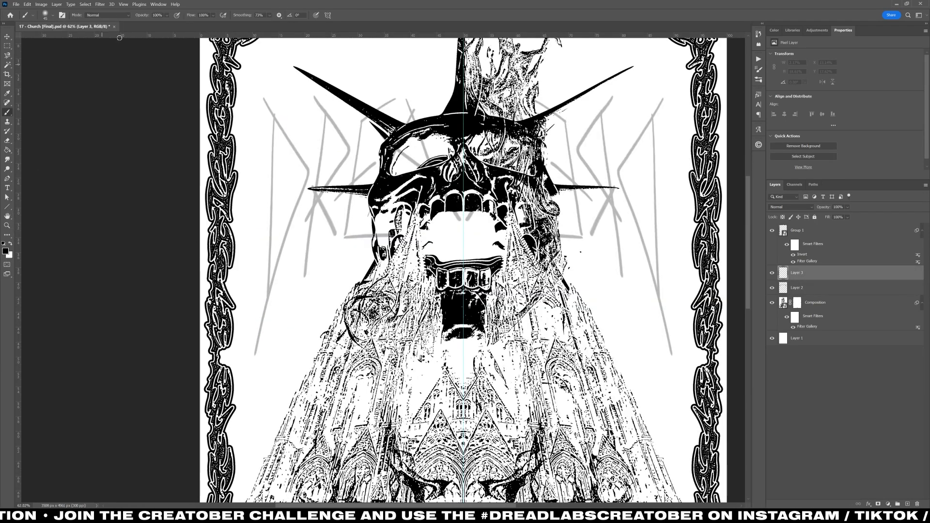
Step: Brush the letters DREADLABS over the sketch on Layer 3 with 100% smoothing, hiding the Composition layer
left_click_drag(270, 271, 266, 299)
left_click_drag(255, 96, 251, 315)
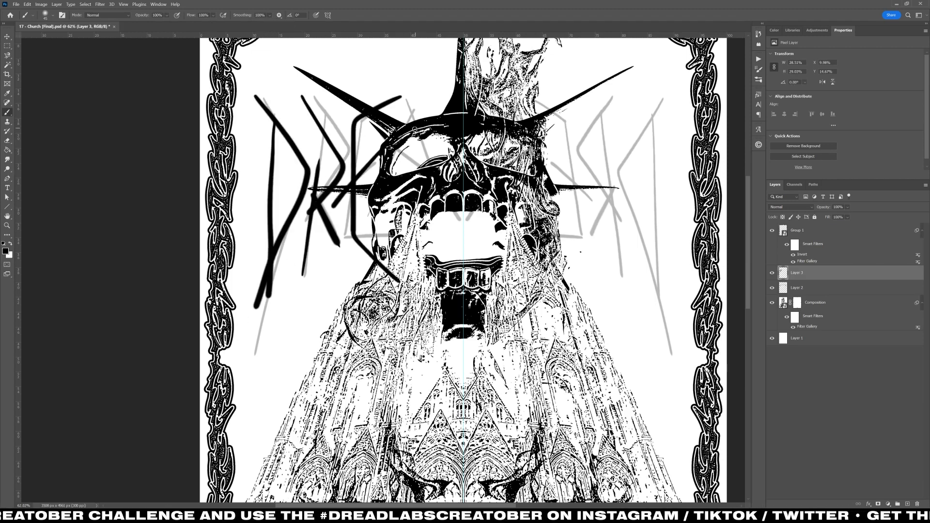
left_click(772, 302)
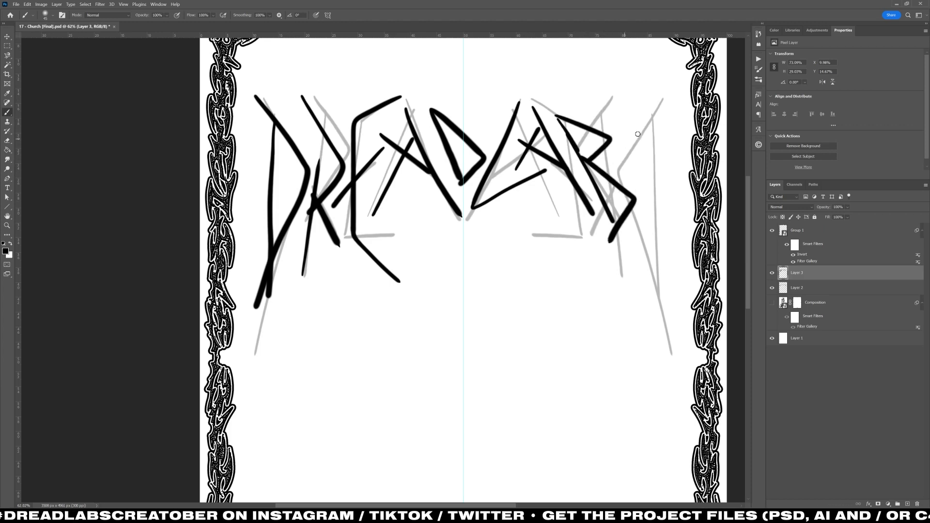
Step: Hide Layer 2 and rename it Type Sketch 1, and rename Layer 3 as Type Sketch 2
left_click(772, 287)
double_click(797, 287)
type("Type Sketh")
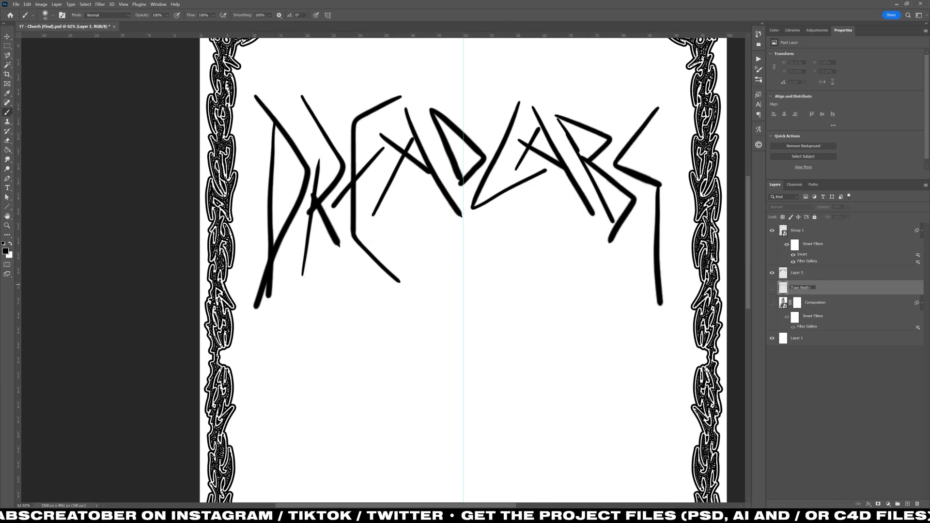
double_click(797, 273)
type("Type Sketch20")
key("Return")
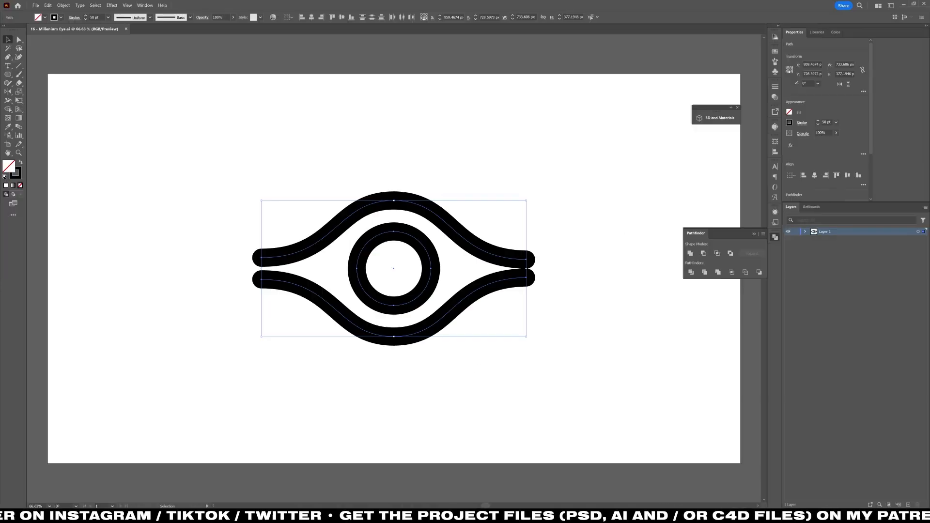
Step: Paste the DREADLABS sketch into a new Illustrator document, fade it to 20% opacity and lock its layer
key("ctrl+n")
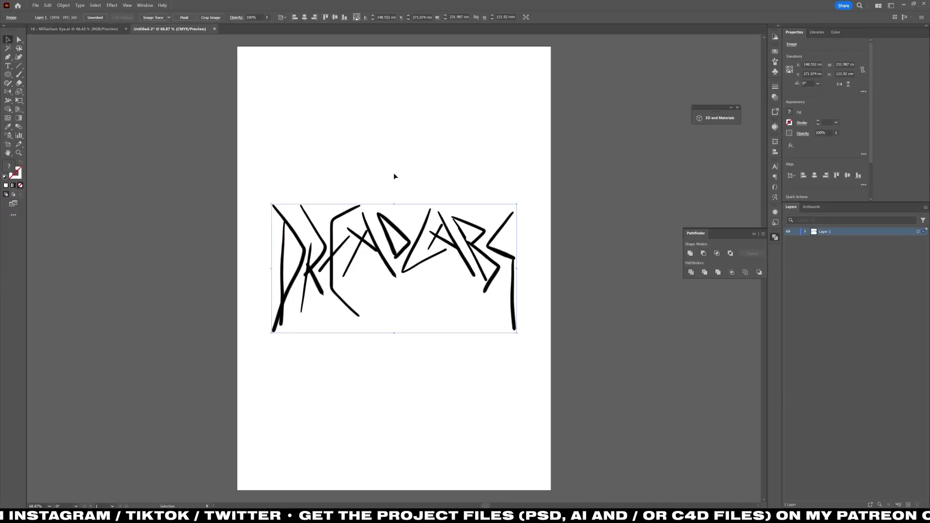
type("20")
key("Return")
key("ctrl+shift+a")
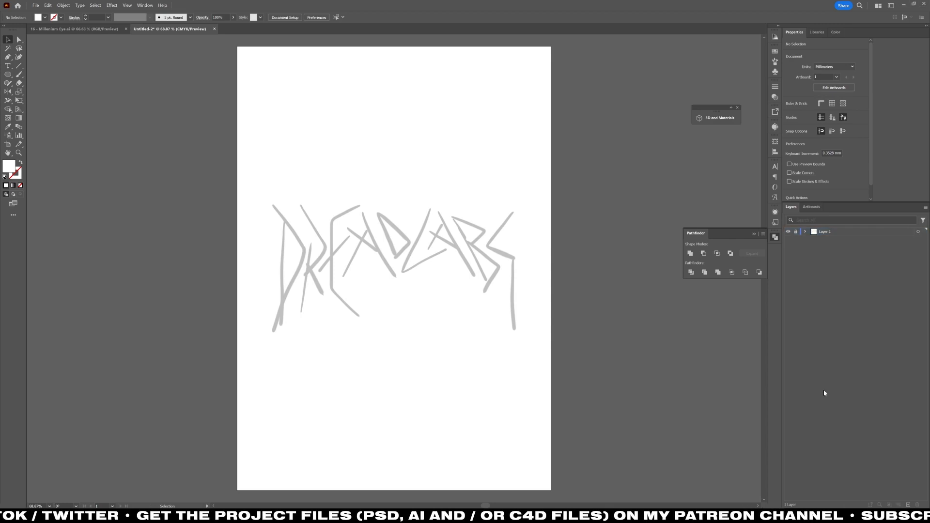
Step: Draw an unfilled vertical black line on a new layer, centre it horizontally on the artboard and lock it
left_click(908, 504)
left_click(8, 57)
scroll(325, 247, "up", 1)
left_click(414, 73)
left_click(414, 287, "shift")
key("d")
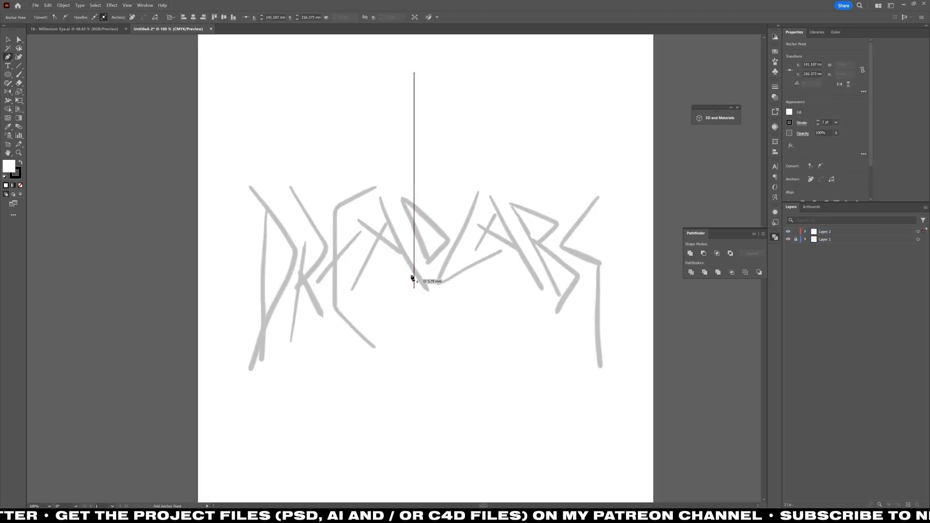
key("slash")
key("v")
left_click(311, 17)
left_click(804, 232)
left_click(795, 239)
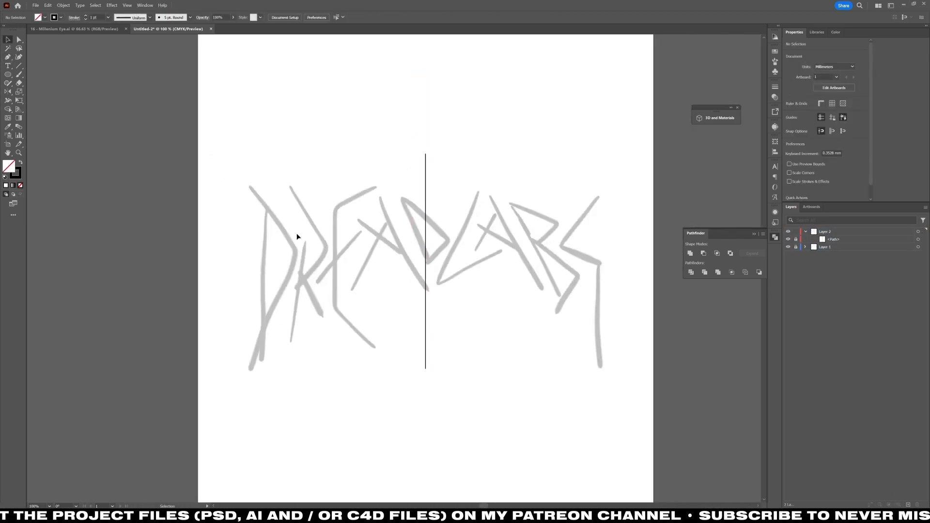
key("m")
left_click(398, 234)
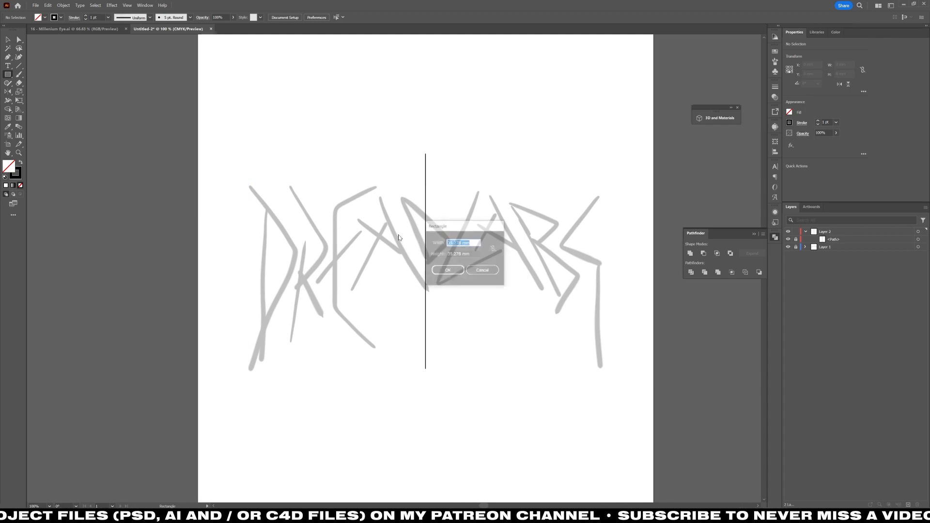
key("Escape")
Step: Trace the long slanted stroke of the first A as a straight path with a 10 pt stroke
key("p")
left_click(379, 197)
left_click(420, 282)
key("v")
left_click(387, 299)
scroll(386, 256, "up", 4)
left_click(472, 256)
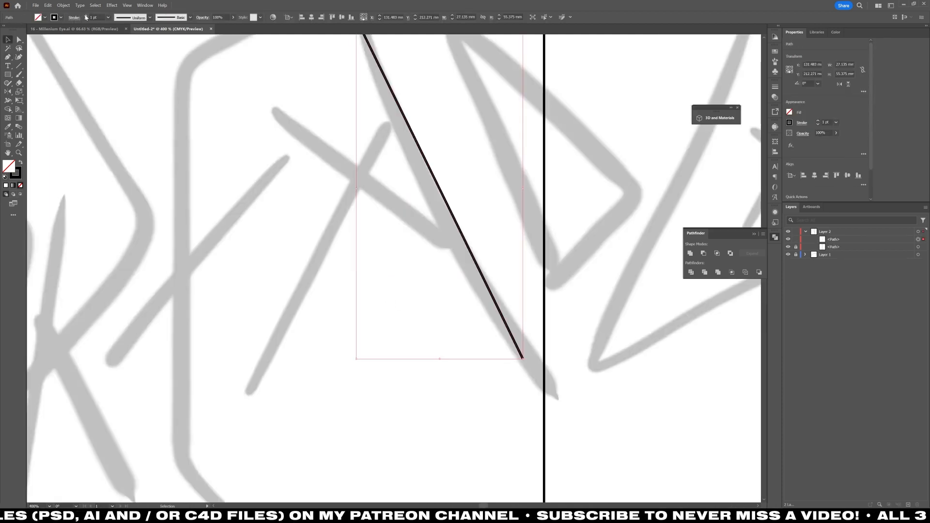
left_click(108, 17)
left_click(94, 131)
left_click(407, 204)
scroll(347, 223, "down", 4)
Step: Draw the first D's angled side and mirror its upper stroke and the A stroke across the centre line to start the S and L
key("p")
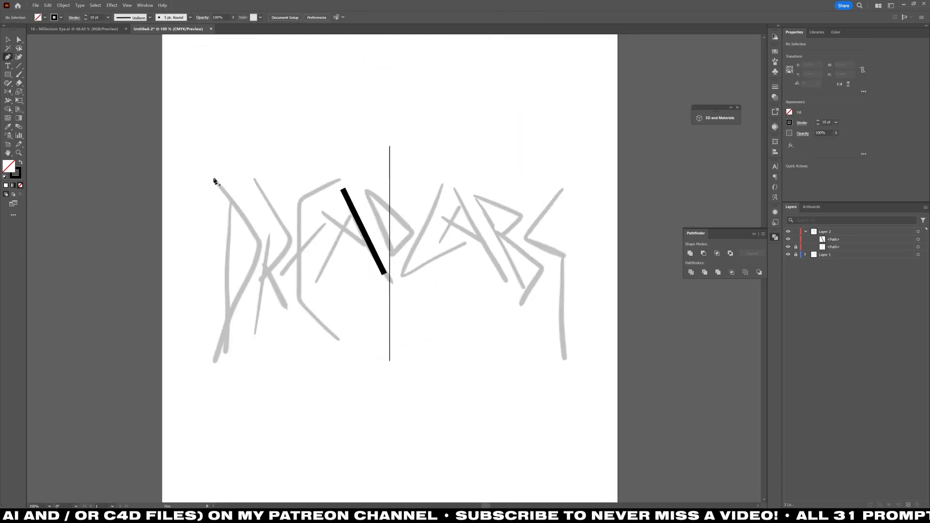
left_click(214, 181)
left_click(261, 245)
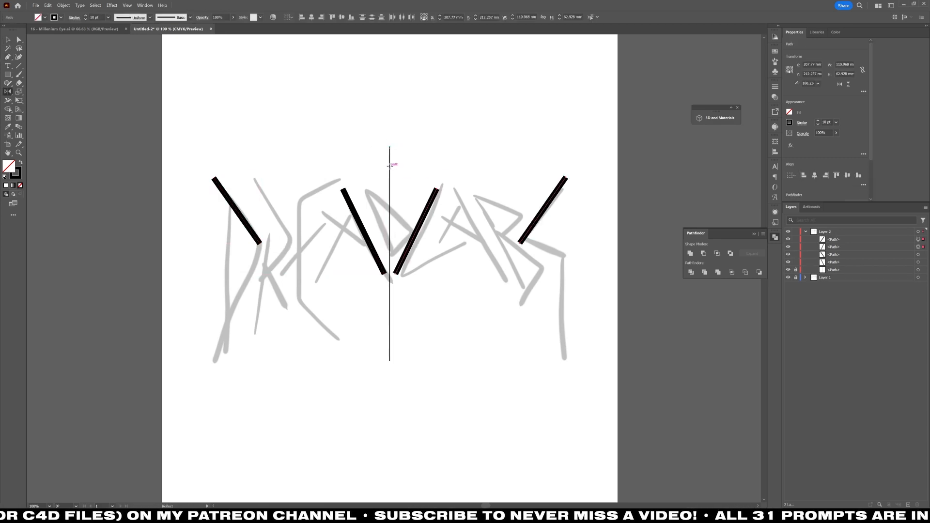
left_click(214, 363)
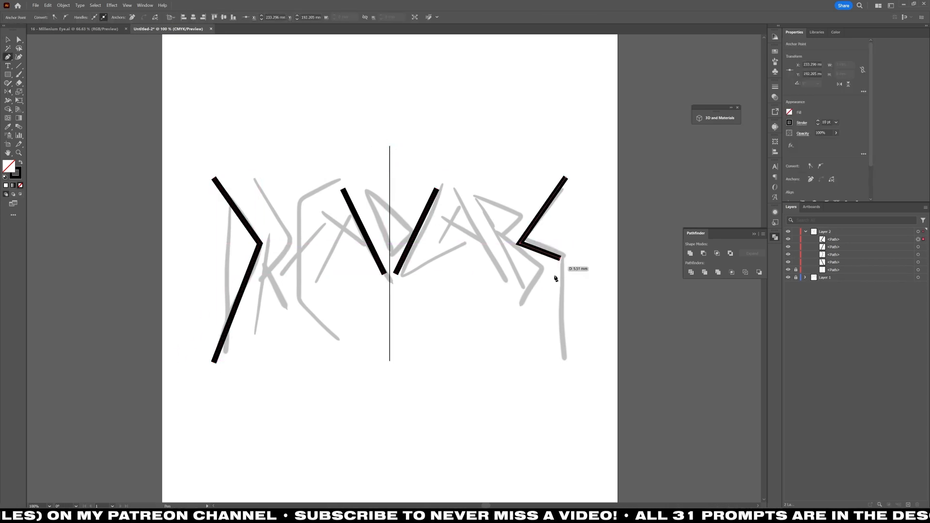
Step: Mirror a copy of the first D's angled path across the vertical centre line
key("v")
left_click_drag(192, 339, 225, 381)
key("o")
left_click(389, 291)
left_click(390, 306, "alt+shift")
key("v")
left_click(426, 310)
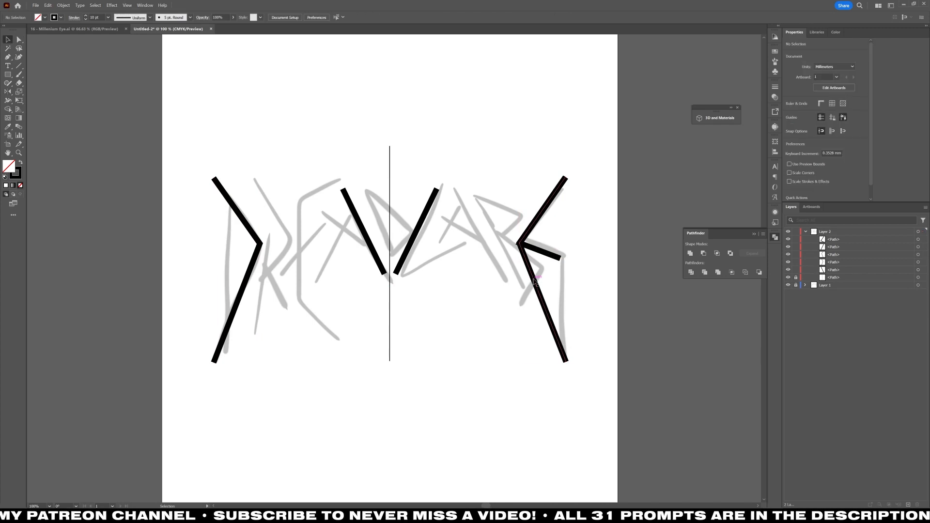
Step: Delete the upper part of the mirrored D copy and join its lower end to the S path
double_click(533, 279)
key("a")
left_click_drag(504, 257, 585, 166)
key("Delete")
key("Escape")
left_click_drag(583, 237, 559, 367)
key("ctrl+j")
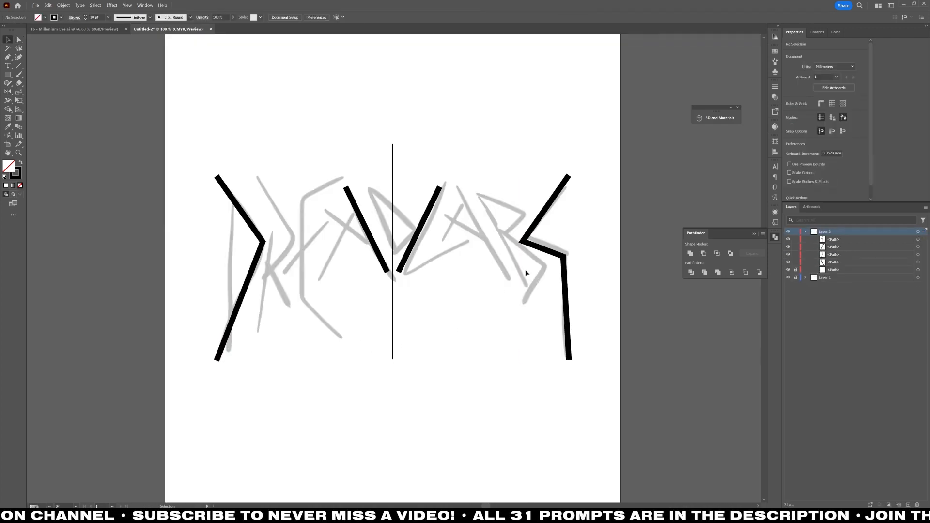
Step: Trace the R's angular bowl as a bent path and add its slanted stem as a separate straight path
key("p")
left_click(258, 178)
left_click(294, 238)
left_click(265, 274)
key("Escape")
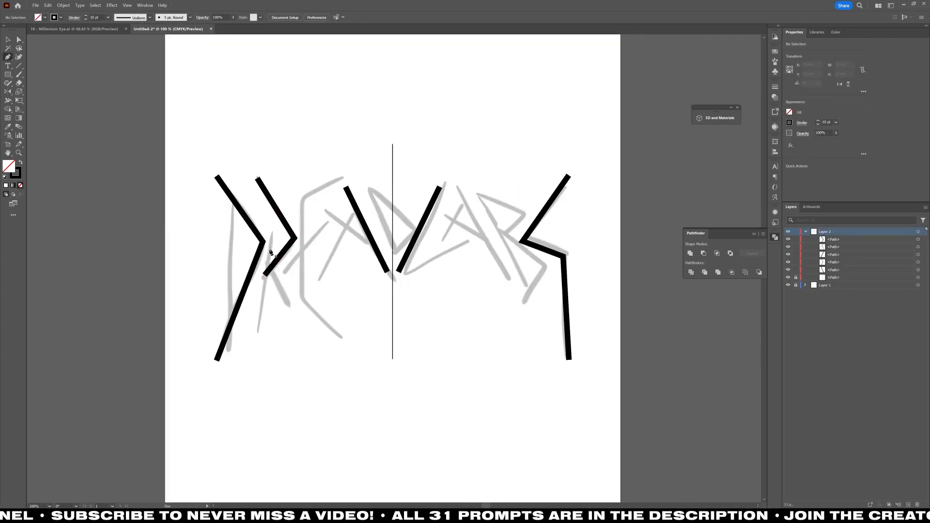
left_click(273, 230)
left_click(258, 332)
scroll(266, 278, "up", 2)
left_click(265, 275, "ctrl")
left_click(321, 269, "ctrl")
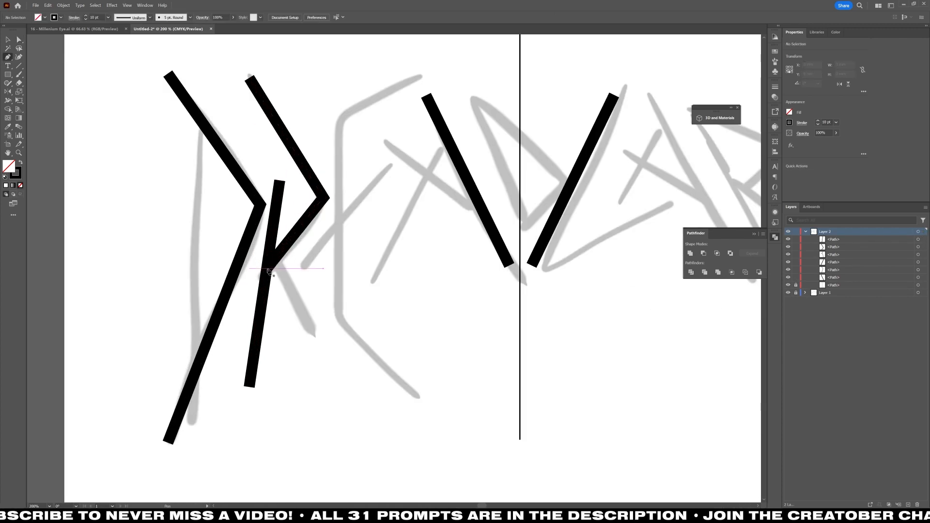
Step: Add the R's diagonal leg from the bowl's lower end and extend the stem up to the bowl's upper stroke
left_click(269, 272)
left_click(312, 334)
left_click_drag(280, 181, 286, 139)
left_click(304, 137, "ctrl")
scroll(305, 136, "down", 2)
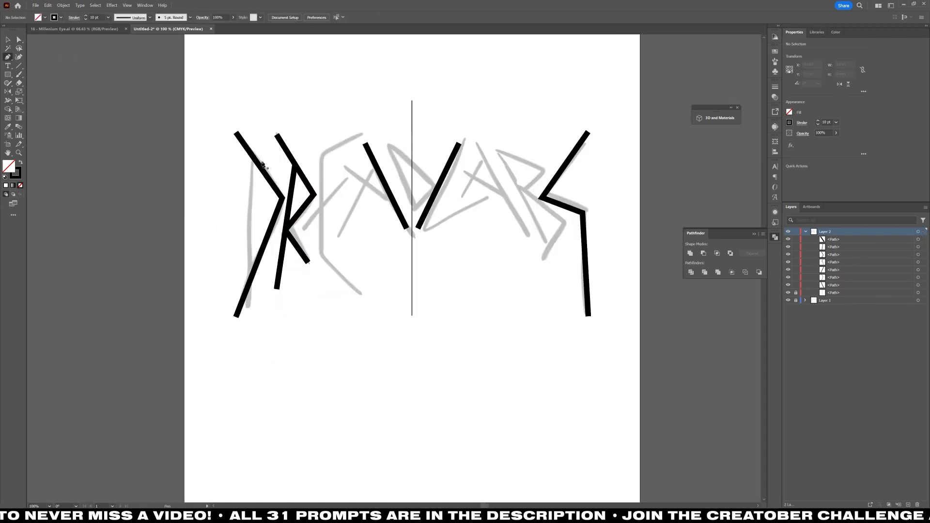
Step: Draw the first D's near-vertical stem between its upper and lower diagonal strokes
scroll(250, 157, "up", 2)
left_click(256, 155)
left_click(250, 409)
key("v")
Step: Trace the E's bracket-shaped outline as a four-point path and add its diagonal crossbar
left_click(393, 369)
left_click(475, 430)
left_click(395, 352)
left_click(396, 154)
left_click(474, 110)
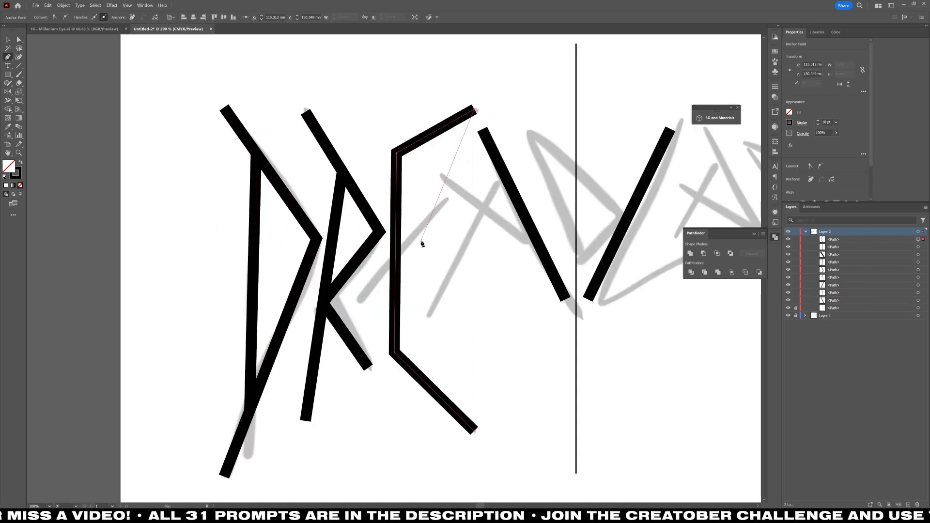
left_click(422, 243, "ctrl")
left_click(446, 199)
left_click(361, 301)
Step: Add the first A's shorter slanted leg and its diagonal crossbar ending on the long stroke
scroll(369, 303, "down", 1)
left_click(345, 342)
left_click(401, 236)
left_click(363, 231, "ctrl")
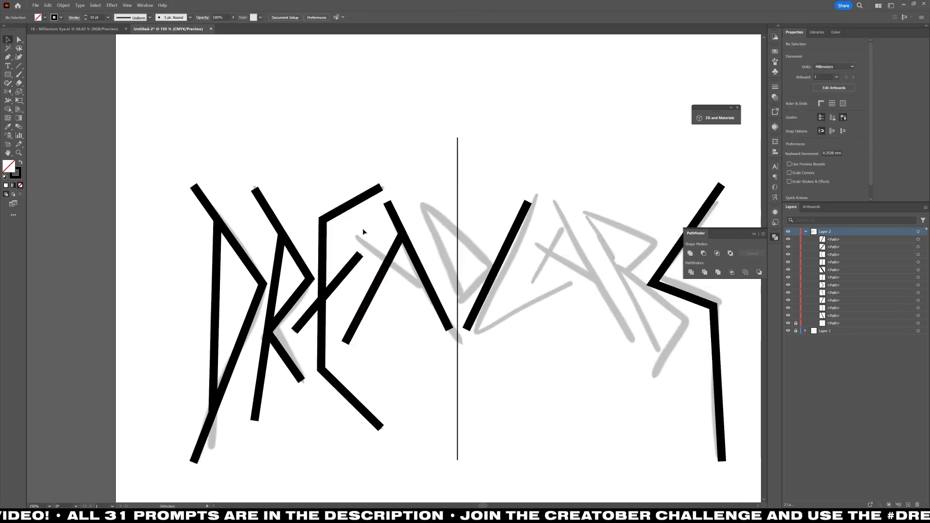
left_click(355, 234)
left_click(425, 285)
left_click(506, 294, "ctrl")
Step: Extend the mirrored L stroke from its lower end with a rising diagonal foot
key("p")
left_click(468, 330)
left_click(571, 285)
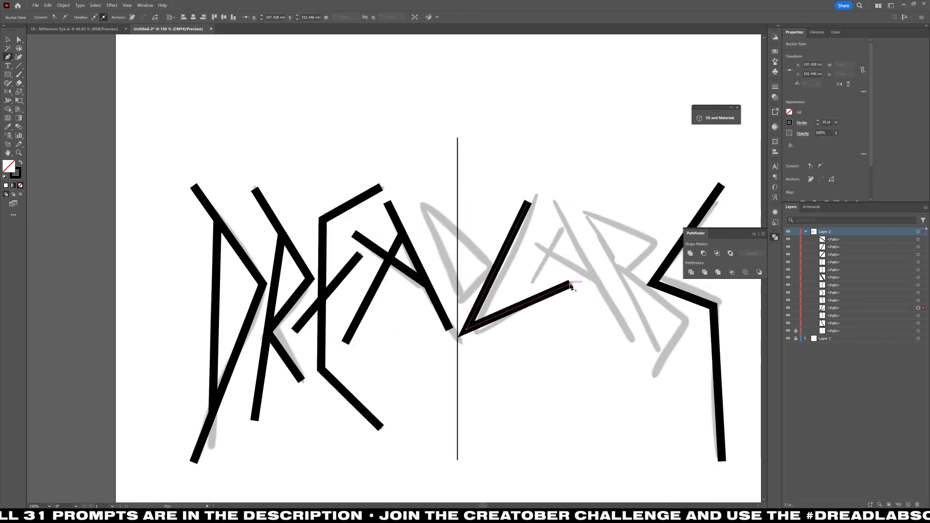
left_click(408, 209, "ctrl")
Step: Trace the middle D as a closed, pointed triangular path beside the first A
left_click(419, 209)
left_click(458, 301)
left_click(487, 257)
left_click(419, 209)
left_click(473, 209, "ctrl")
Step: Trace the second A with a short slanted leg, a long diagonal stroke and a diagonal crossbar
left_click(522, 284)
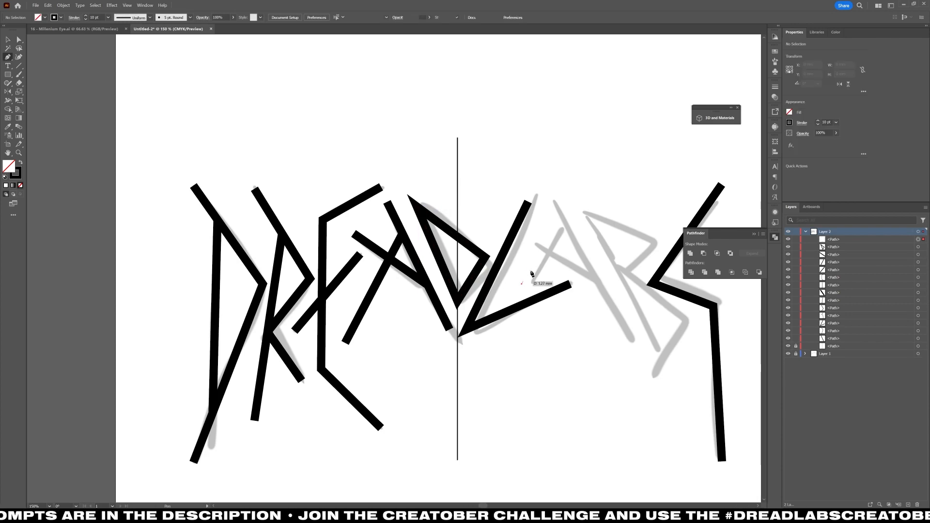
left_click(564, 223)
left_click(554, 199, "ctrl")
left_click(554, 198)
left_click(632, 338)
scroll(566, 228, "up", 2)
left_click(489, 247, "ctrl")
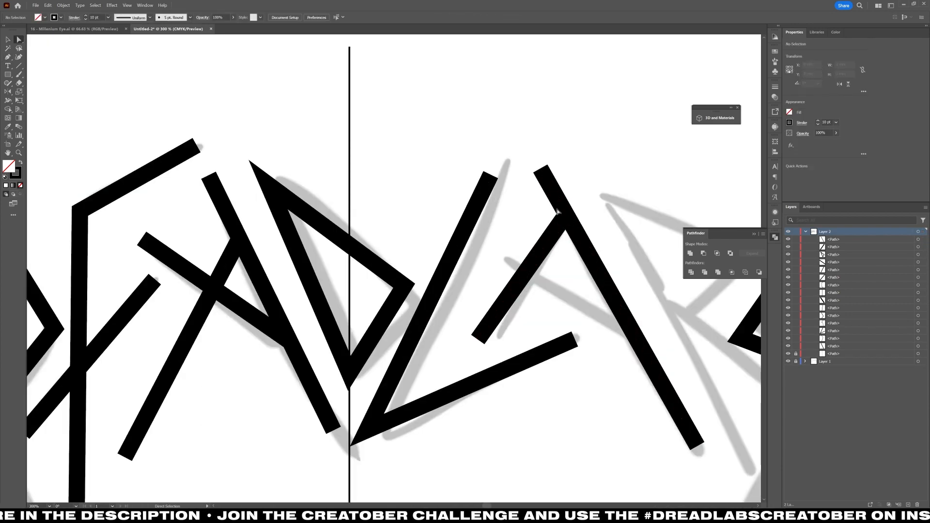
left_click(499, 255)
left_click(631, 332)
key("v")
left_click(556, 380)
Step: Trace the B as one continuous path with a diagonal stem and two angular bowls
scroll(556, 380, "down", 1)
left_click_drag(554, 379, 380, 319)
key("p")
left_click(509, 377)
left_click(409, 195)
left_click(505, 237)
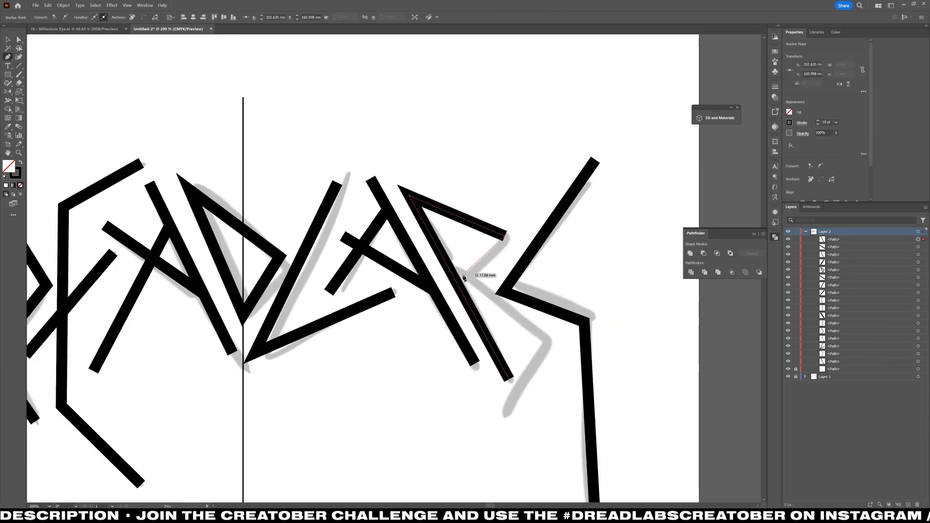
left_click(544, 342)
left_click(504, 420)
Step: Move the B stem's lower end onto its lower bowl and slant the S's lower stroke inward
left_click_drag(508, 378, 515, 396)
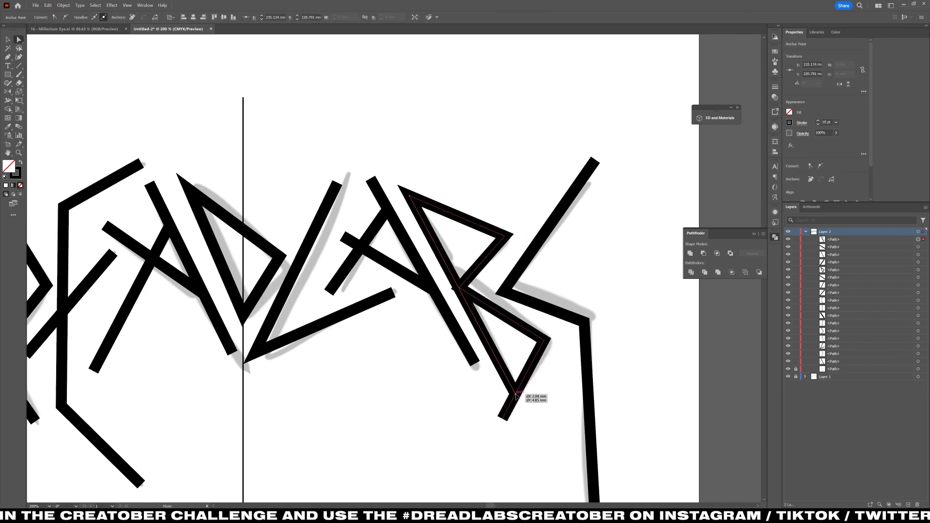
key("ctrl+0")
key("ctrl+1")
key("v")
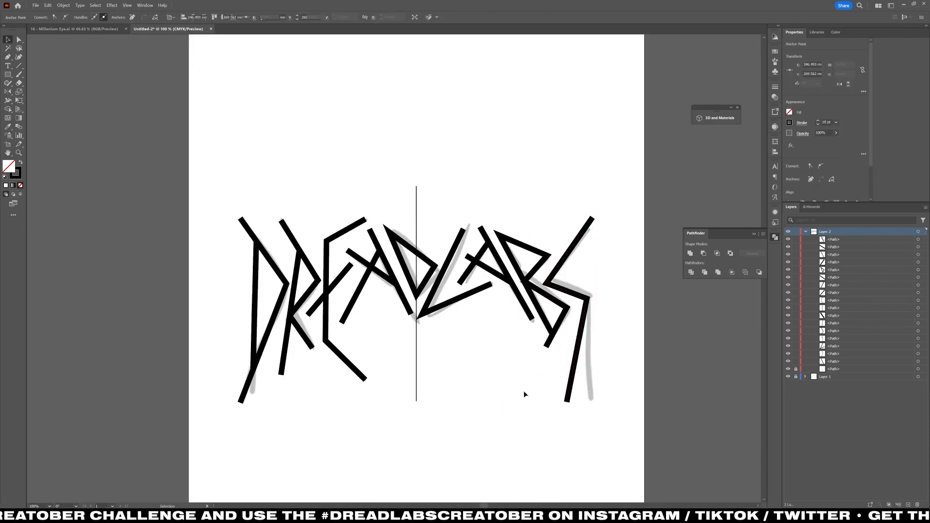
Step: Group all the letter strokes, hide that original group, and paste a copy in front compressed to about 80.45 mm high
scroll(524, 394, "down", 2)
scroll(447, 399, "up", 2)
key("ctrl+a")
key("ctrl+g")
key("ctrl+c")
key("ctrl+3")
key("ctrl+f")
left_click_drag(493, 397, 493, 337)
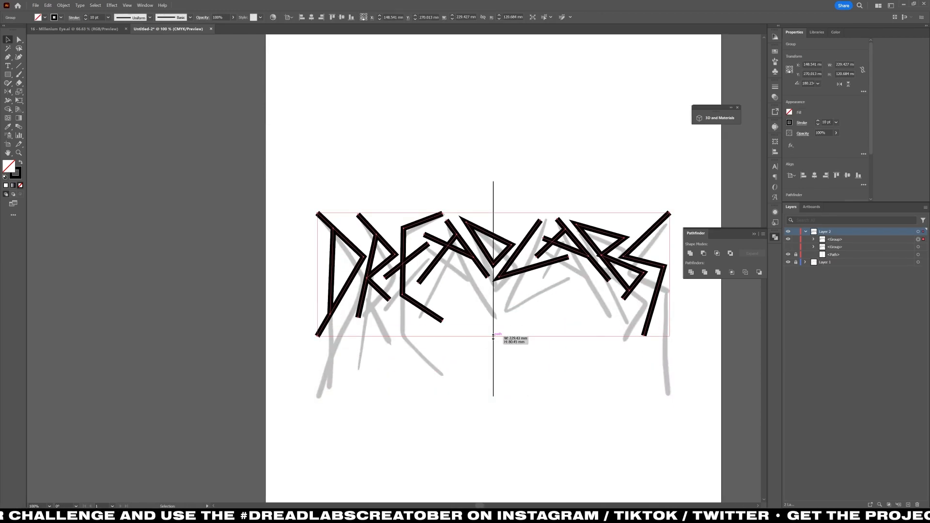
Step: Save the lettering document as 17 - Type in the 17 - Church folder in Illustrator format
key("ctrl+shift+s")
type("17")
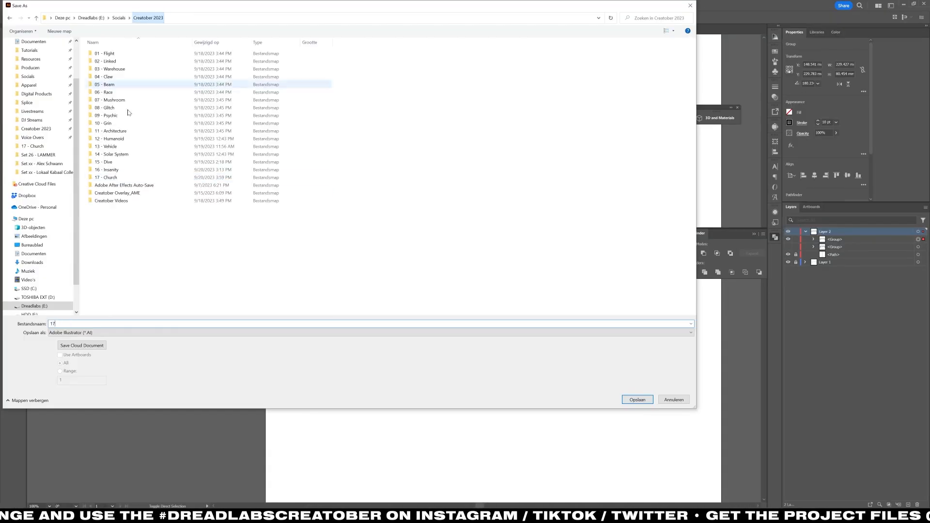
double_click(105, 177)
type("- Type")
key("Return")
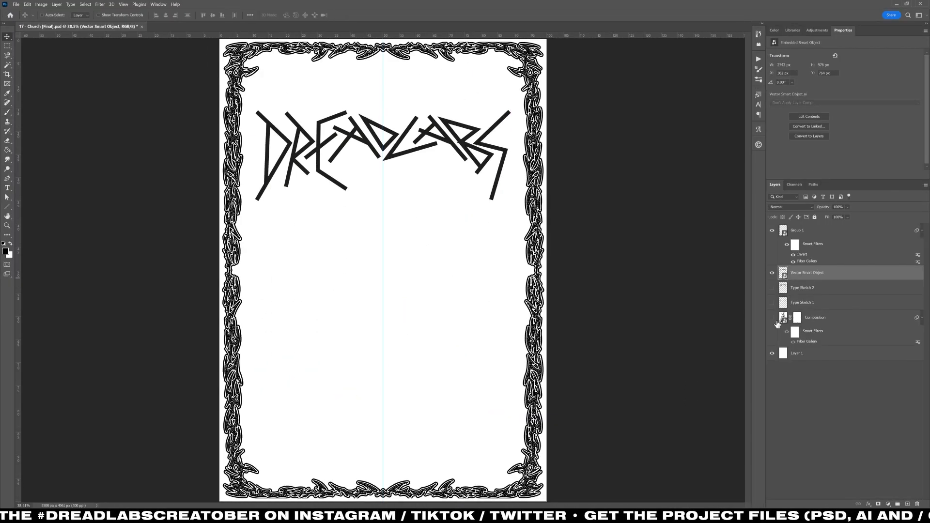
Step: Show the Composition layer, then slightly enlarge the DREADLABS lettering and move it down over the skull's lower jaw
left_click(772, 317)
key("ctrl+t")
left_click_drag(451, 164, 450, 243)
key("Return")
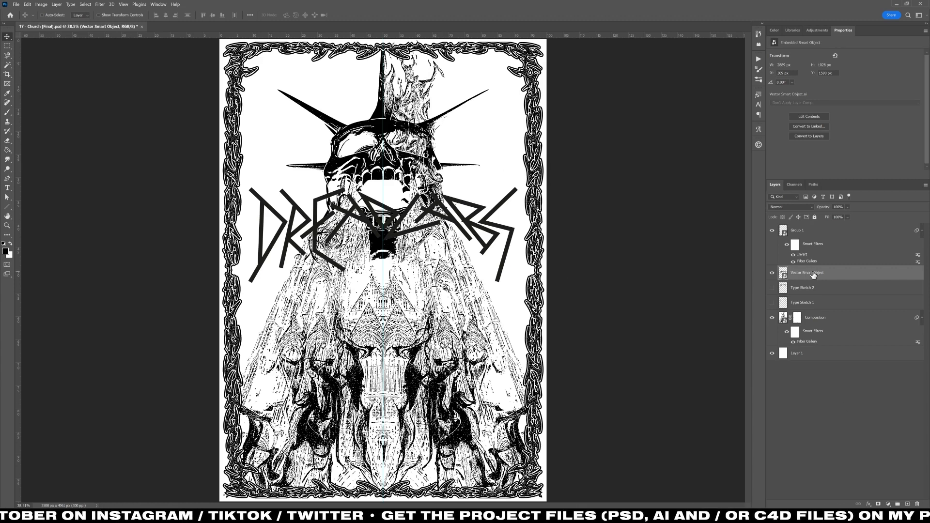
Step: Add a white-filled layer beneath the lettering and convert the two layers into one smart object
left_click(907, 503, "ctrl")
key("ctrl+BackSpace")
left_click(819, 274, "shift")
right_click(818, 274)
left_click(843, 295)
Step: Apply a Gaussian Blur smart filter to the combined lettering smart object
left_click(100, 4)
mouse_move(111, 88)
left_click(212, 117)
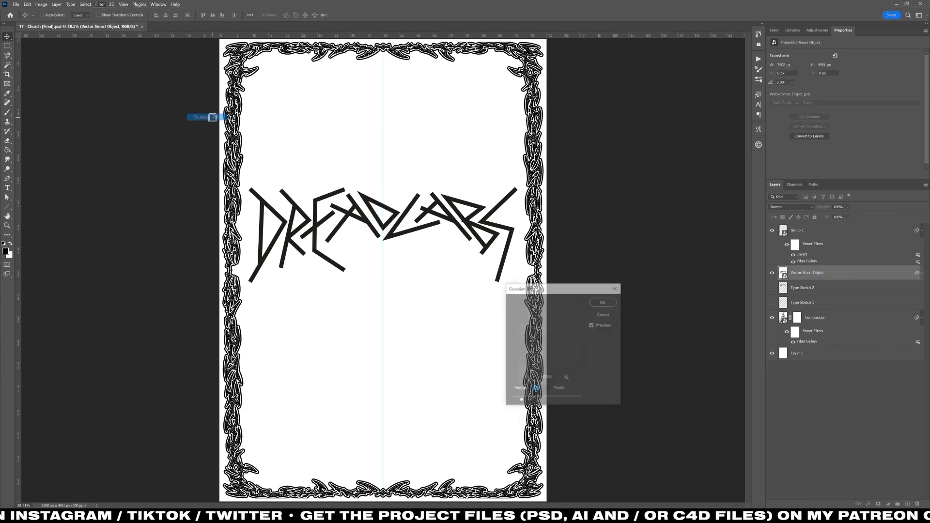
key("Return")
Step: Apply a Pointillize filter with cell size 11 to the blurred lettering and desaturate it with Hue/Saturation
scroll(341, 179, "up", 8)
left_click(100, 4)
mouse_move(132, 115)
left_click(206, 158)
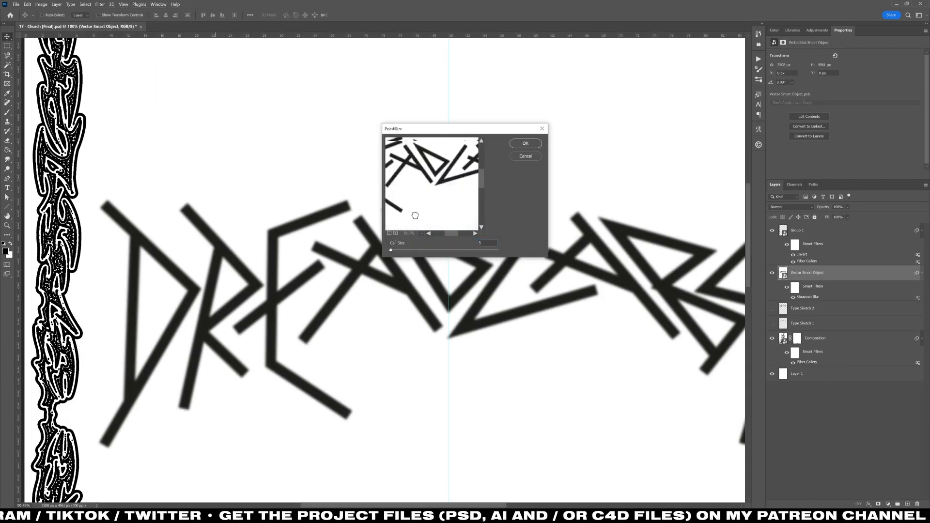
left_click(395, 233)
left_click(396, 233)
left_click(395, 233)
left_click(395, 232)
mouse_move(414, 245)
left_mouse_down()
mouse_move(429, 246)
mouse_move(418, 248)
left_mouse_up()
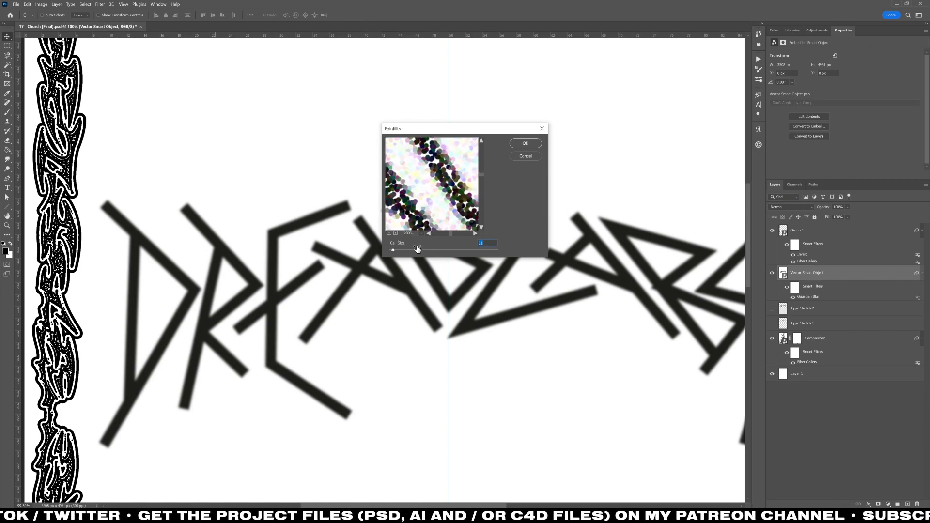
key("Return")
key("ctrl+u")
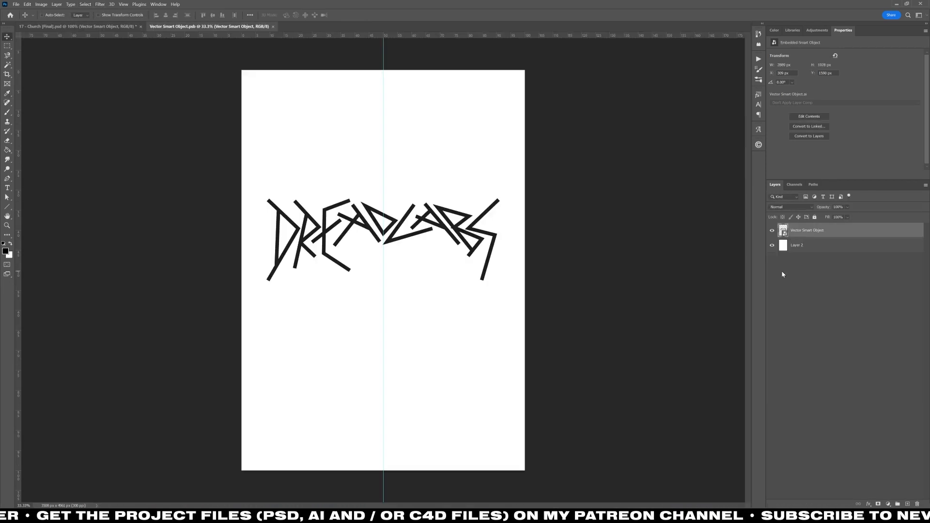
Step: Duplicate the vector lettering layer from inside the smart object into the 17 - Church document and close the smart object
right_click(800, 230)
left_click(823, 237)
key("Escape")
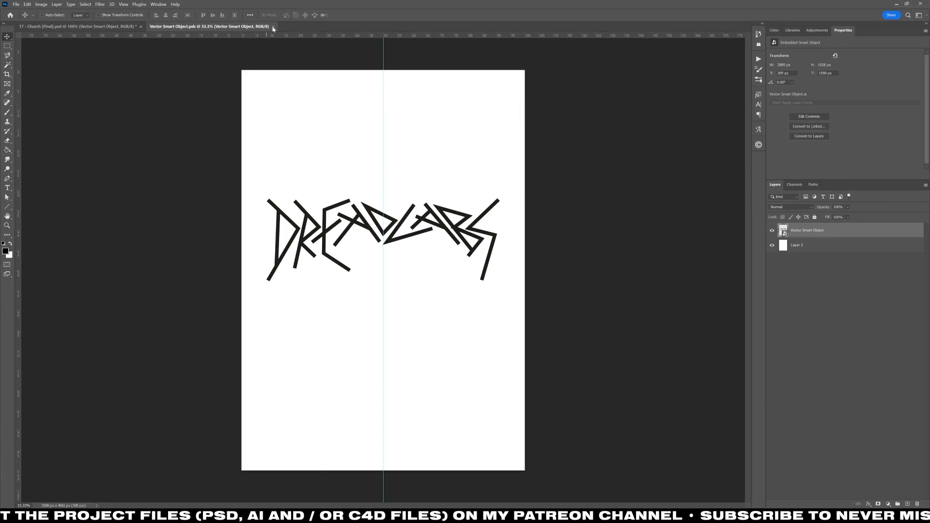
left_click(272, 27)
Step: Give the duplicated lettering above the pointillized layer a Gaussian Blur, 0% fill and an Inner Shadow effect
left_click(815, 283)
left_click(815, 273)
left_click(868, 503)
left_click(881, 448)
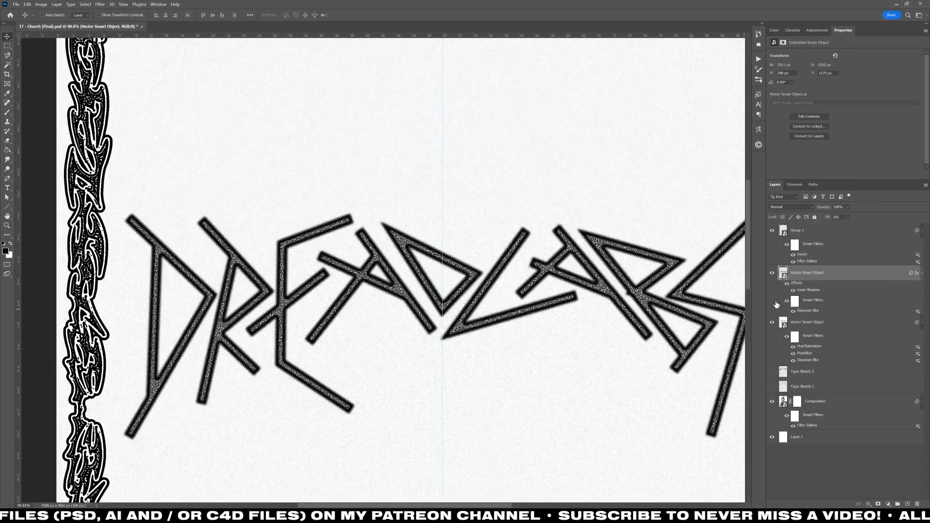
Step: Adjust the pointillized lettering with Levels, and group both lettering layers under a clipped Threshold adjustment
left_click(807, 323)
key("ctrl+l")
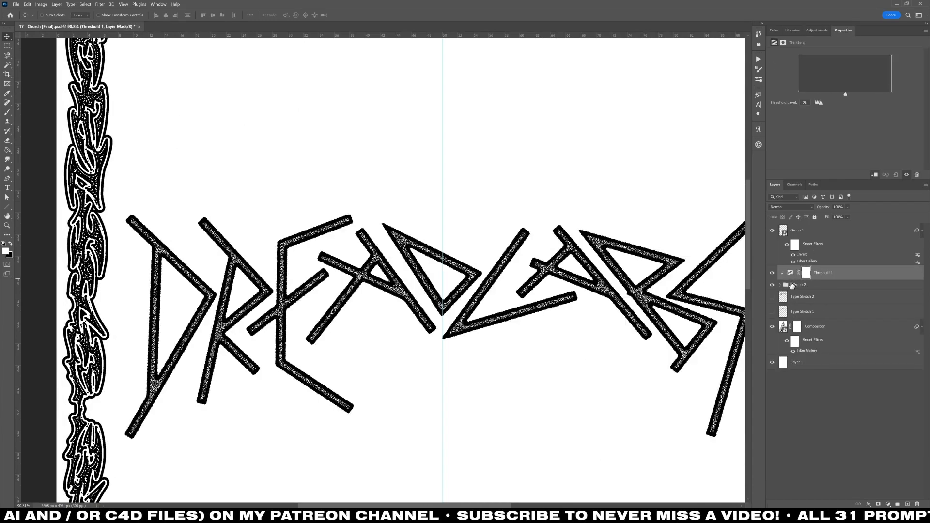
Step: Adjust the upper lettering copy's Inner Shadow inside the group and raise the clipped Threshold level
left_click(780, 284)
double_click(814, 314)
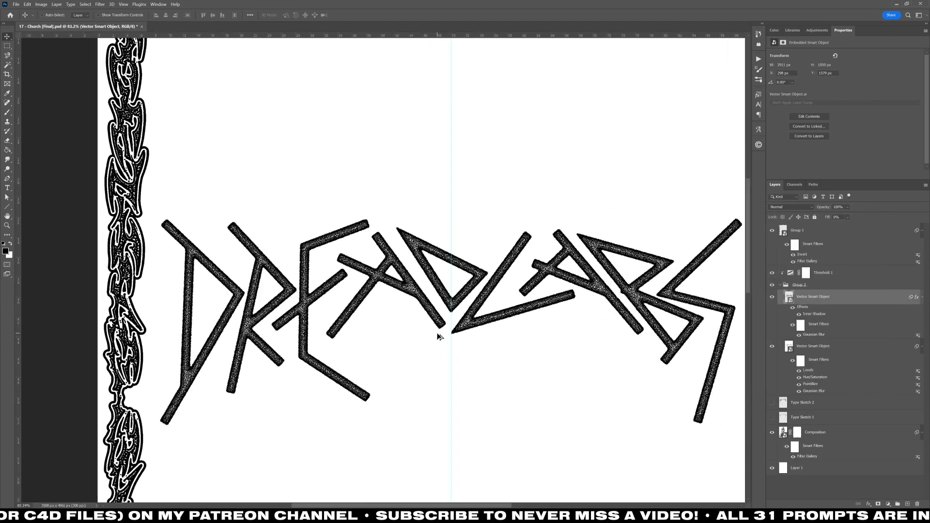
scroll(438, 334, "up", 6)
left_click(834, 273)
left_click_drag(846, 95, 869, 96)
Step: Load the lettering outline as a selection and convert the lettering group with its Threshold adjustment into a smart object
left_click(779, 285)
left_click(816, 287, "shift")
right_click(819, 288)
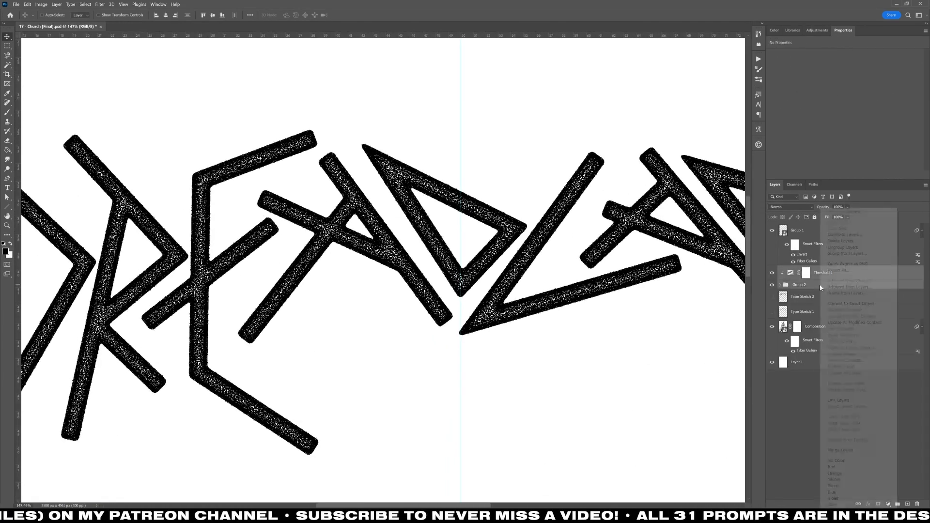
left_click(812, 282)
left_click(780, 285)
left_click(794, 299, "ctrl")
left_click(780, 285)
right_click(837, 285)
left_click(864, 309)
Step: Rename the thresholded lettering smart object as Dreadlabs
double_click(802, 272)
type("Dread")
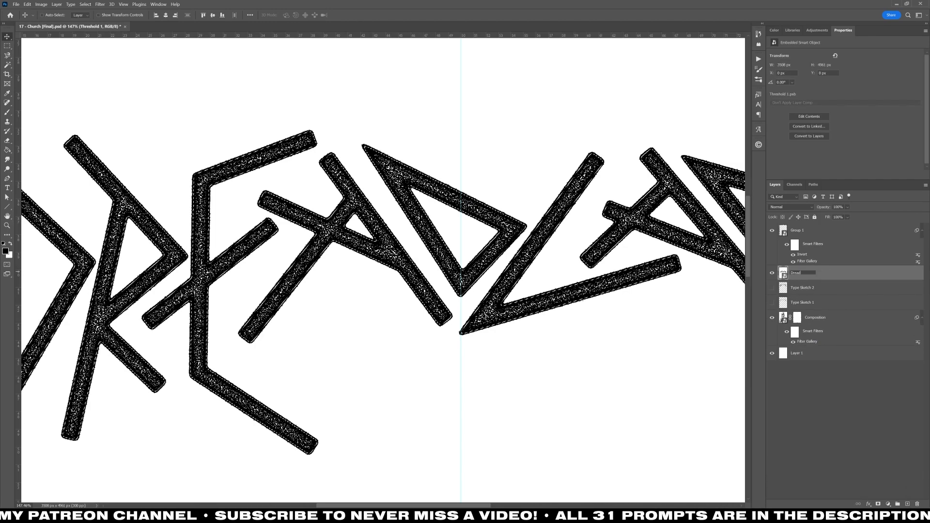
type("labs")
key("Return")
Step: Add a layer mask to Dreadlabs from the lettering selection to cut away the white background
key("w")
scroll(517, 314, "down", 3)
scroll(416, 257, "up", 2)
scroll(189, 290, "down", 3)
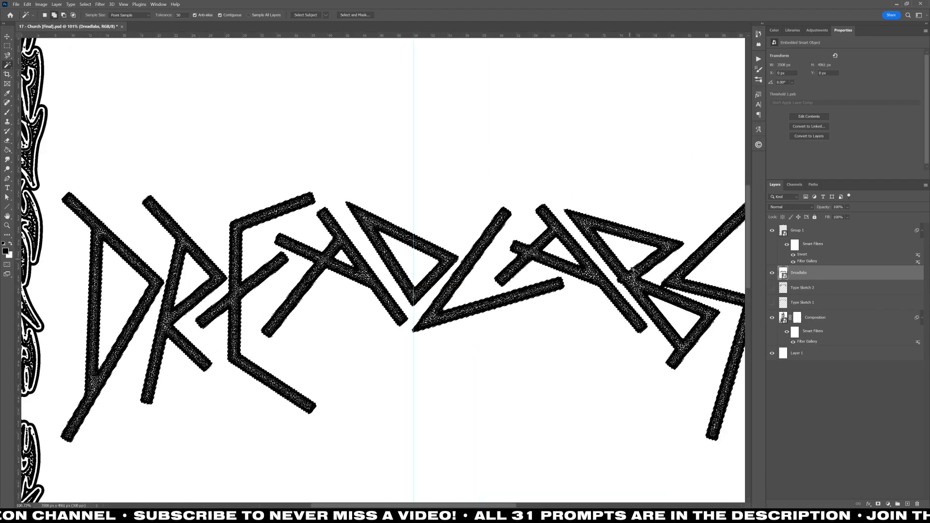
left_click(877, 503)
Step: Add two Stroke effects to the Dreadlabs layer: a white outline and a black outline around it
scroll(490, 383, "down", 4)
scroll(490, 383, "up", 1)
left_click(868, 504)
left_click(884, 444)
left_click(619, 292)
left_click(854, 228)
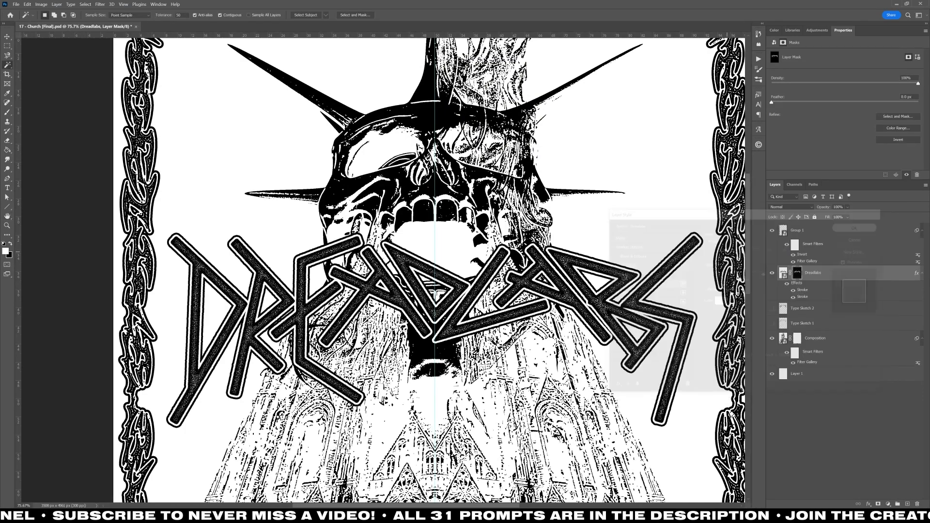
Step: Open the Composition smart object's contents and duplicate its masked cathedral layer into the 17 - Church document
scroll(339, 193, "down", 7)
key("v")
mouse_move(479, 227)
left_mouse_down()
mouse_move(480, 276)
mouse_move(479, 227)
left_mouse_up()
scroll(480, 242, "down", 1)
left_click(782, 340)
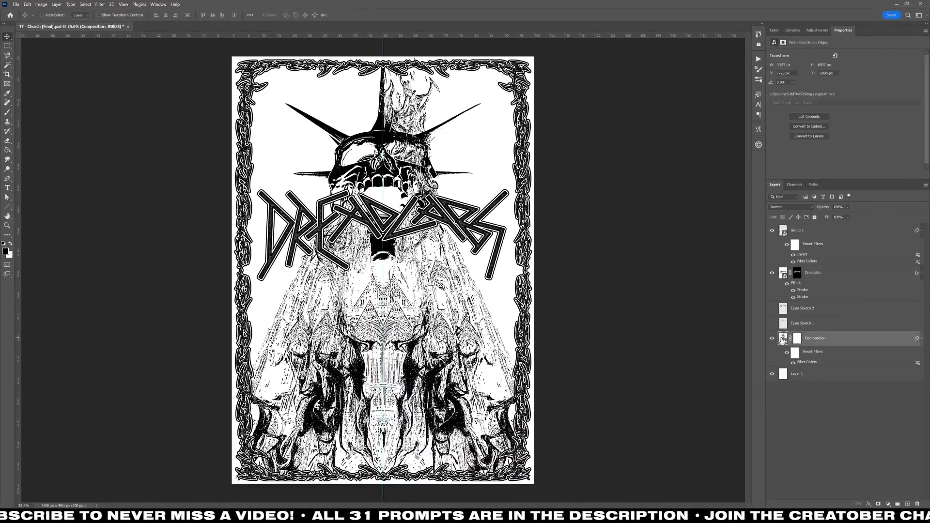
double_click(783, 338)
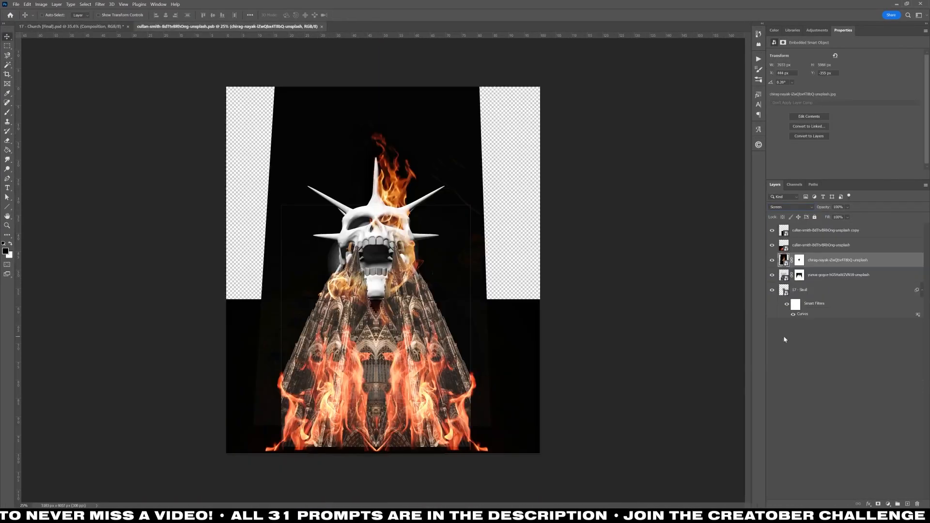
right_click(815, 275)
left_click(838, 214)
left_click(427, 145)
left_click(426, 154)
key("Return")
Step: Centre the cathedral copy on the 17 - Church artwork and align it over the cathedral in the composition
left_click(78, 26)
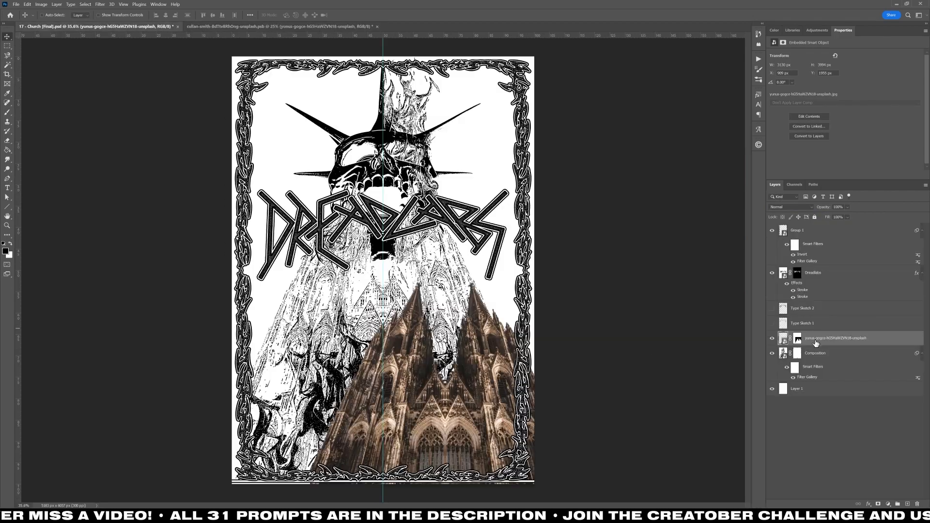
left_click(165, 15)
left_click(212, 15)
left_click_drag(482, 368, 474, 408)
Step: Load the cathedral copy's mask as a selection, group the Dreadlabs layer and mask the group with that selection
left_click(797, 338, "ctrl")
left_click(824, 273)
key("ctrl+g")
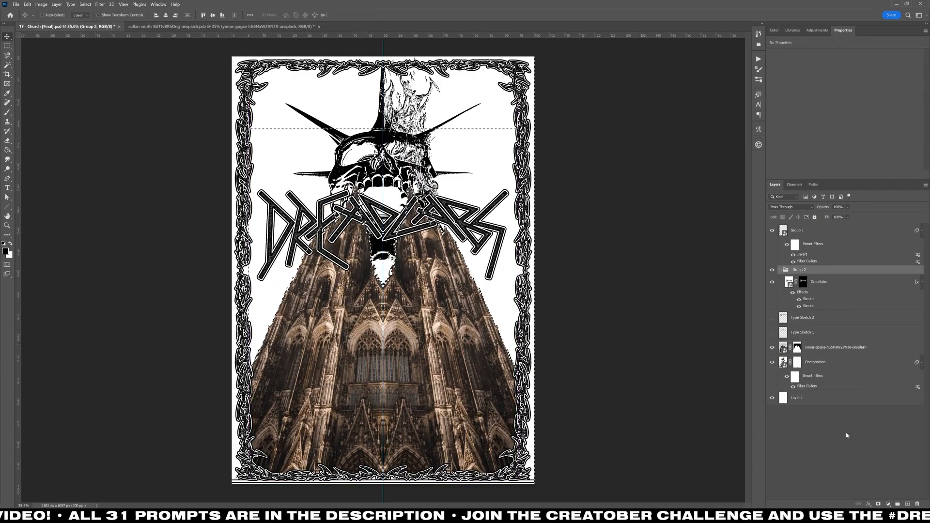
left_click(877, 503)
Step: Delete the cathedral copy and remove the layer mask from the lettering group
left_click(815, 356)
key("Delete")
scroll(366, 312, "up", 4)
scroll(366, 312, "down", 1)
right_click(799, 274)
left_click(823, 287)
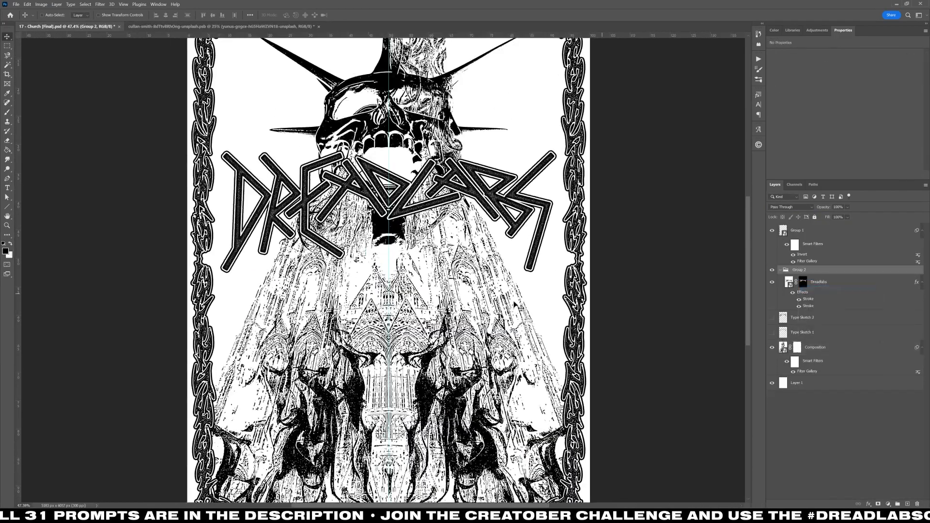
Step: Move the DREADLABS lettering up over the skull's crown and scale it down slightly
scroll(441, 262, "down", 3)
left_click_drag(445, 226, 444, 117)
left_click(802, 282)
key("m")
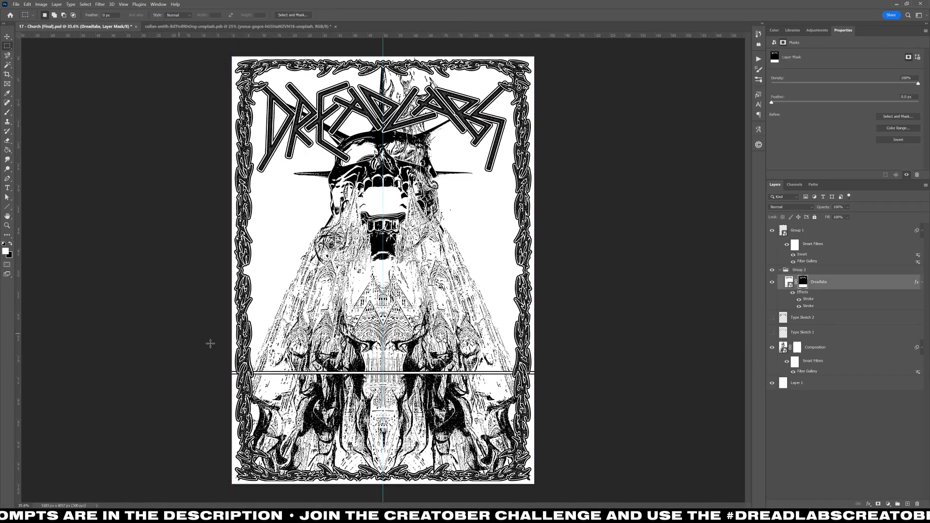
mouse_move(837, 282)
left_mouse_down()
mouse_move(837, 342)
mouse_move(836, 286)
left_mouse_up()
scroll(406, 235, "up", 1)
key("ctrl+t")
left_click_drag(546, 155, 518, 148)
key("Return")
Step: Fill the white area around the Dreadlabs layer mask with black, leaving only the lettering white
left_click(803, 284, "alt")
key("g")
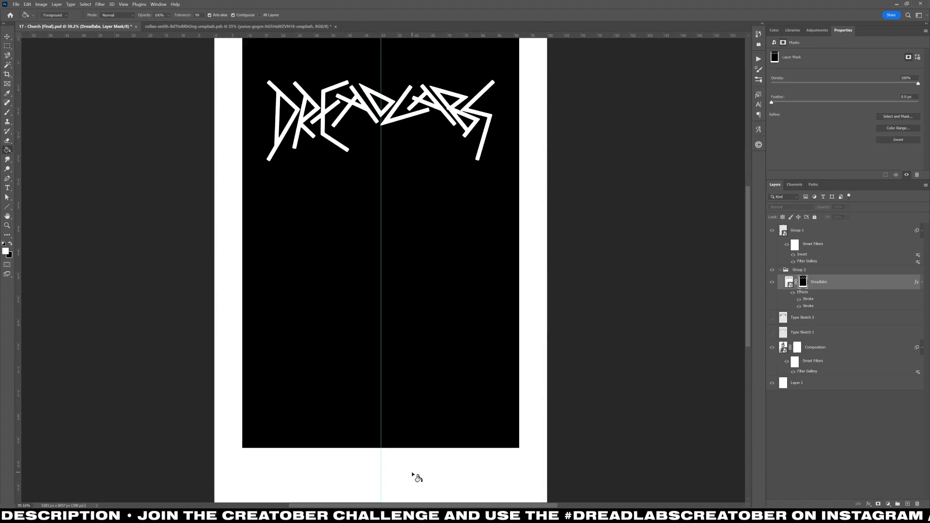
key("x")
left_click(415, 475)
scroll(473, 151, "up", 10)
left_click(803, 283, "alt")
Step: Move the DREADLABS lettering down to just below the skull's jaw, across the top of the cathedral
scroll(406, 317, "down", 10)
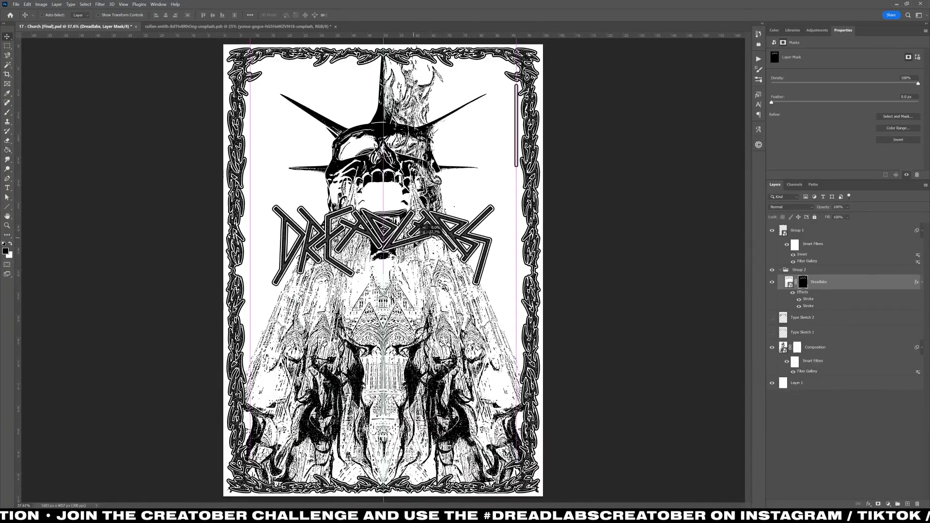
left_click_drag(413, 238, 413, 269)
scroll(445, 202, "down", 2)
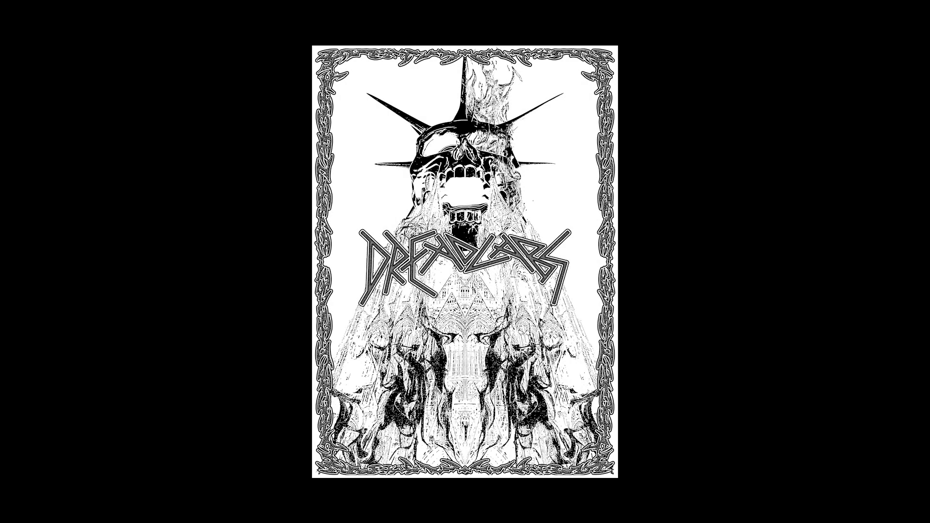